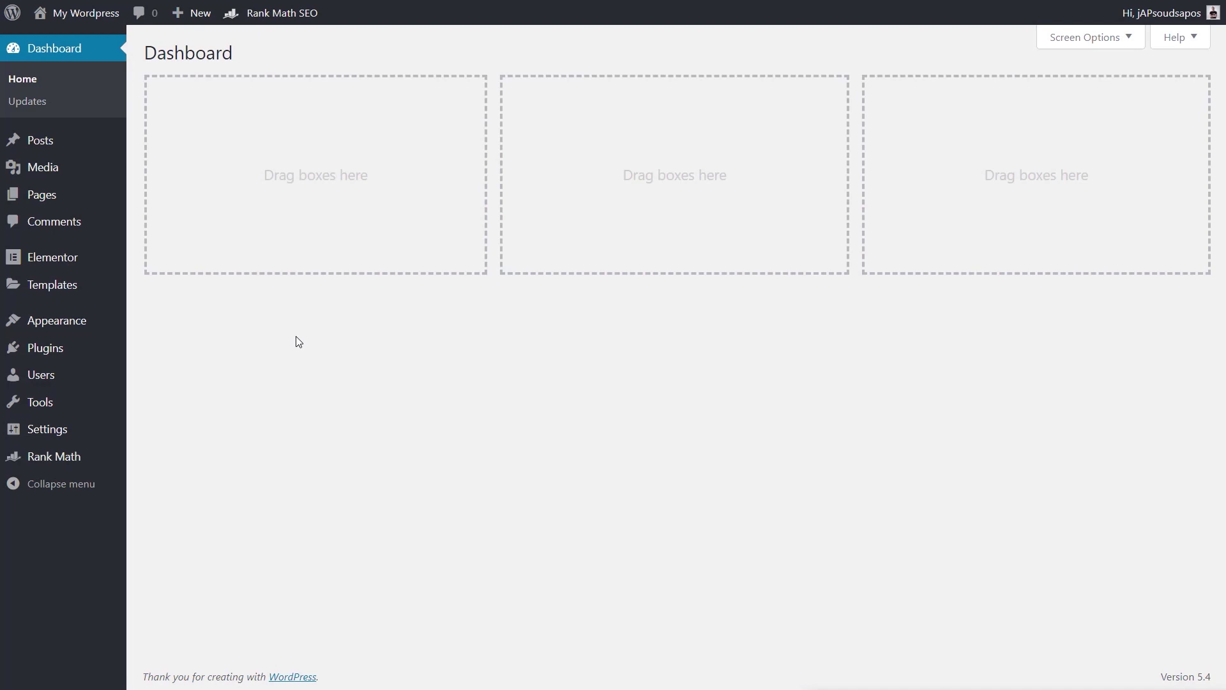
Step: Create a new page titled "New Form" and publish it
mouse_move(115, 200)
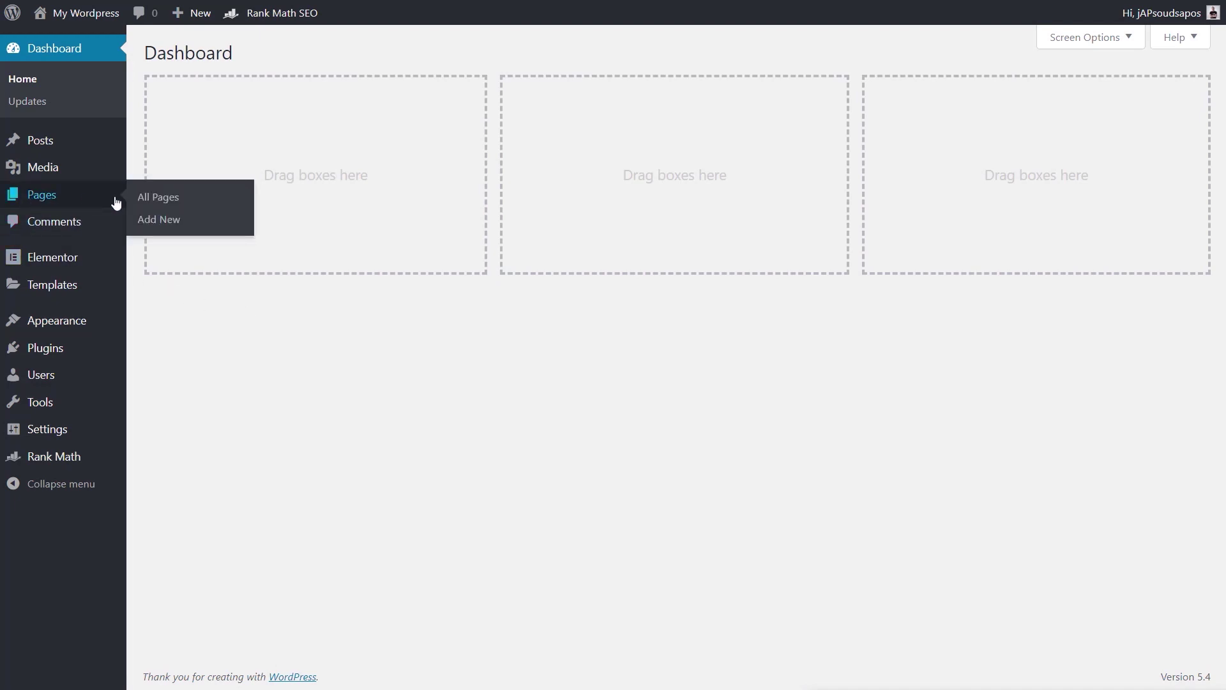
click(166, 225)
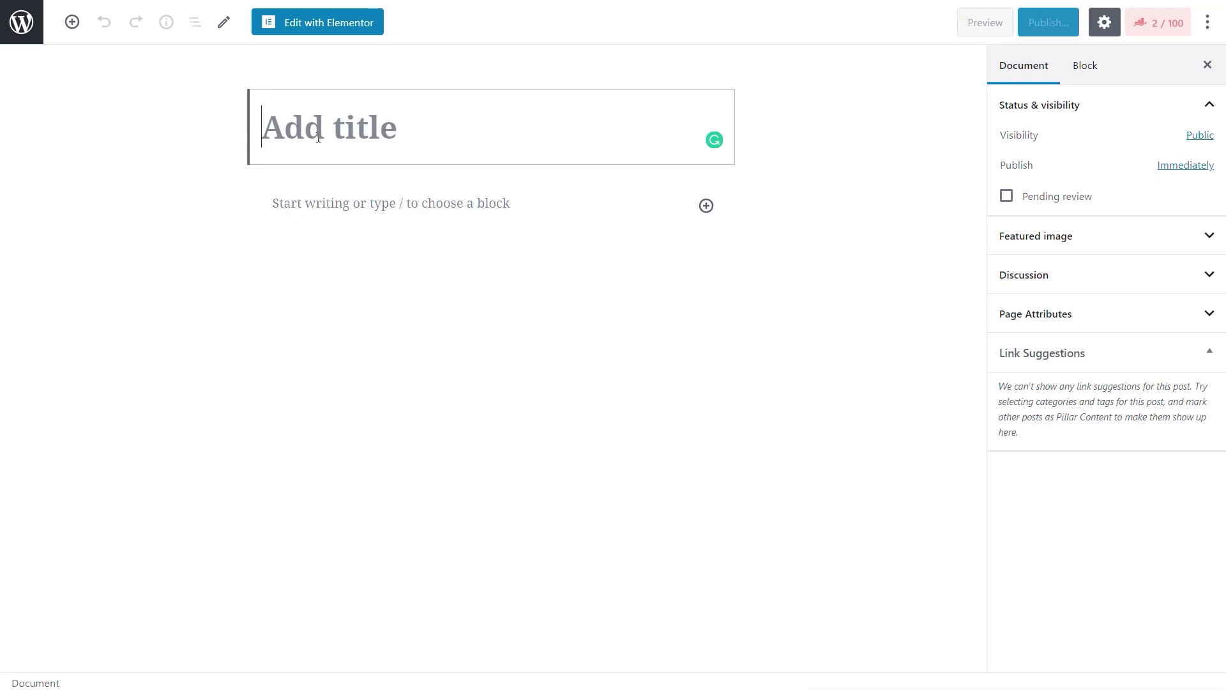
text(New Form)
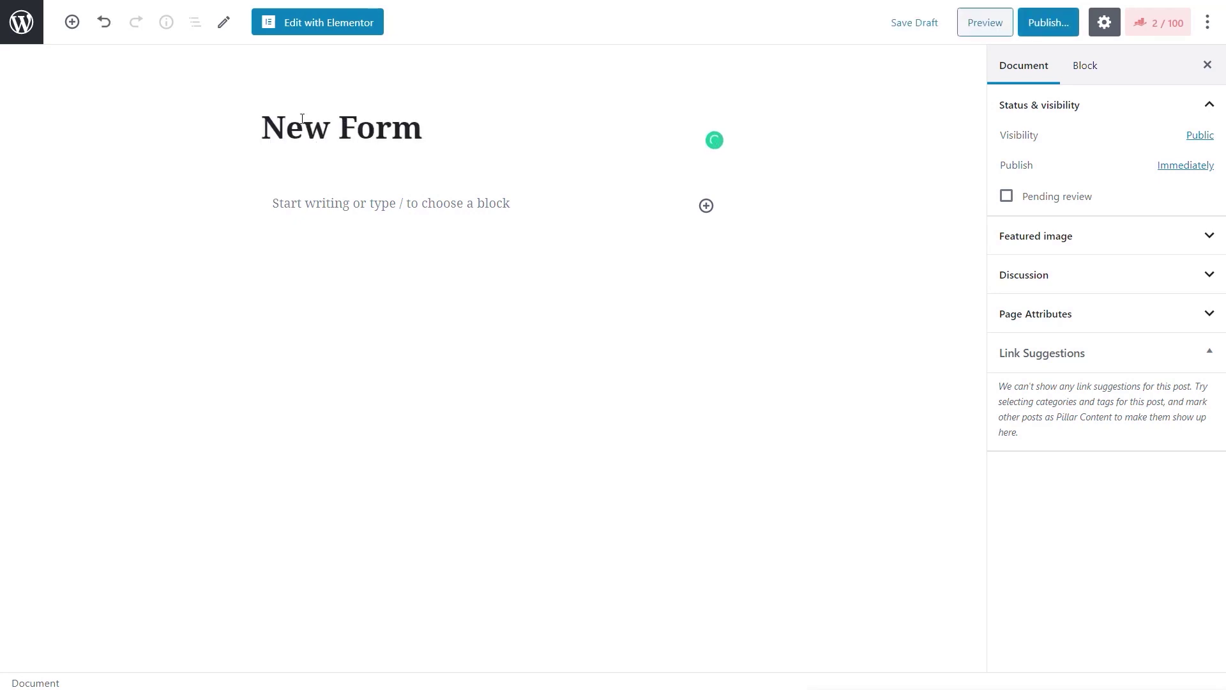
click(1038, 24)
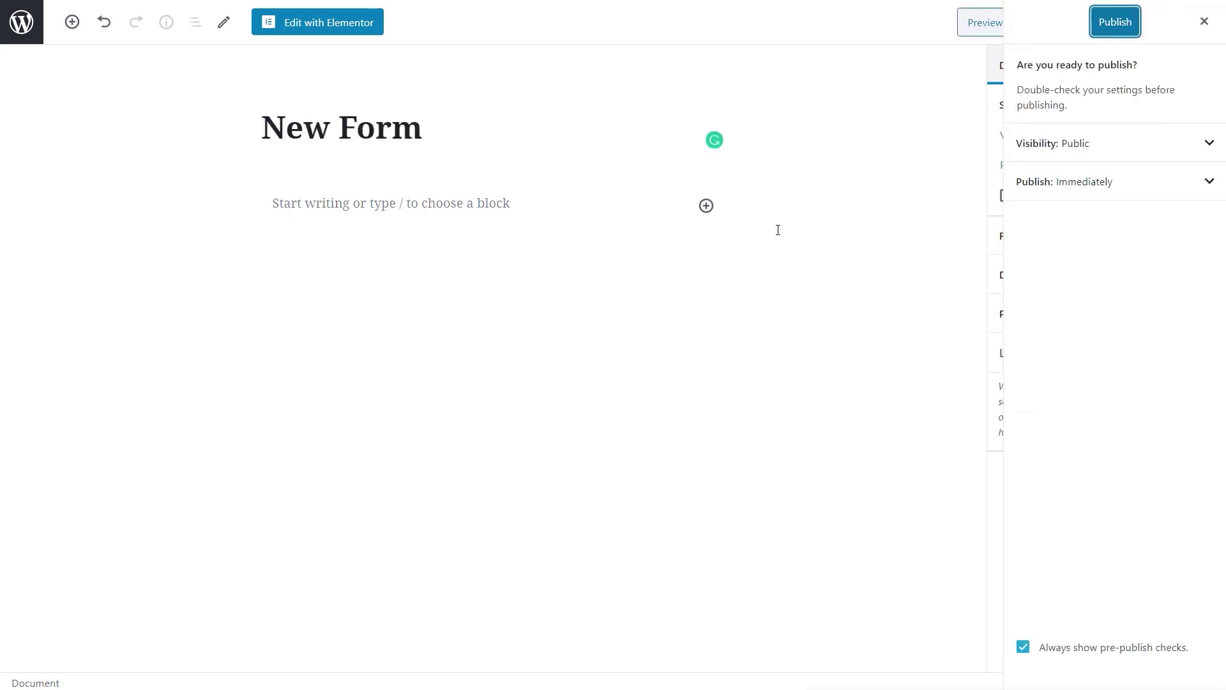
click(1122, 26)
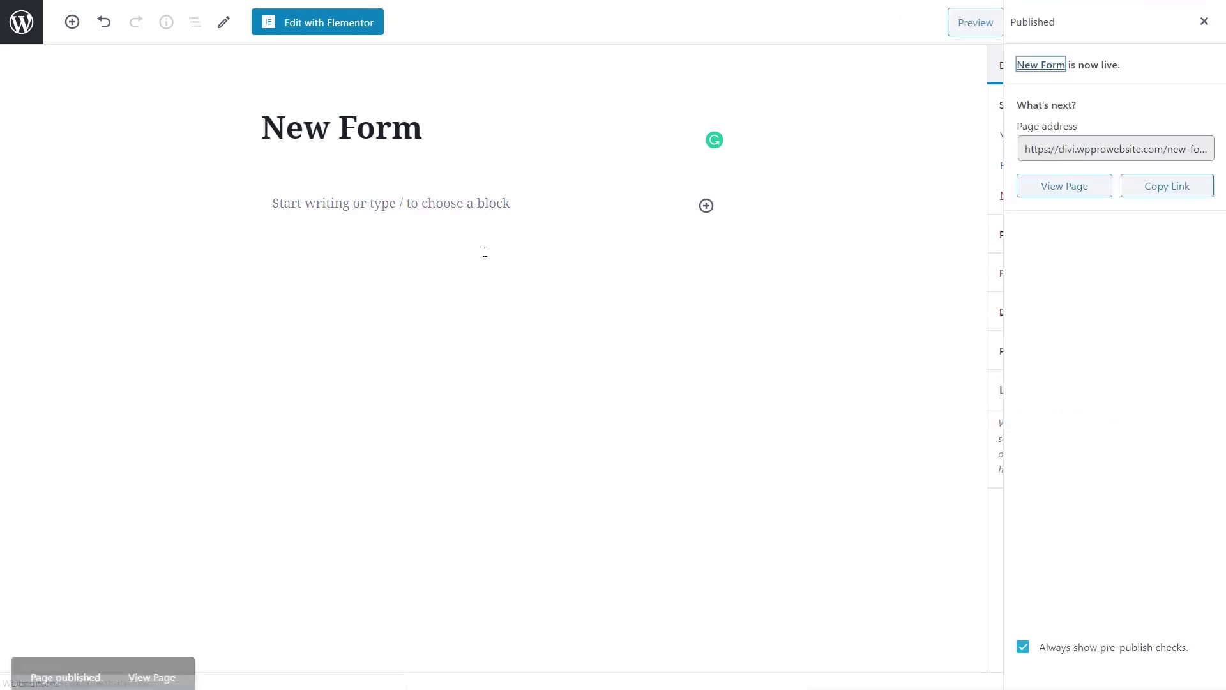
Step: Open the New Form page in the Elementor editor and hide the page title
click(336, 25)
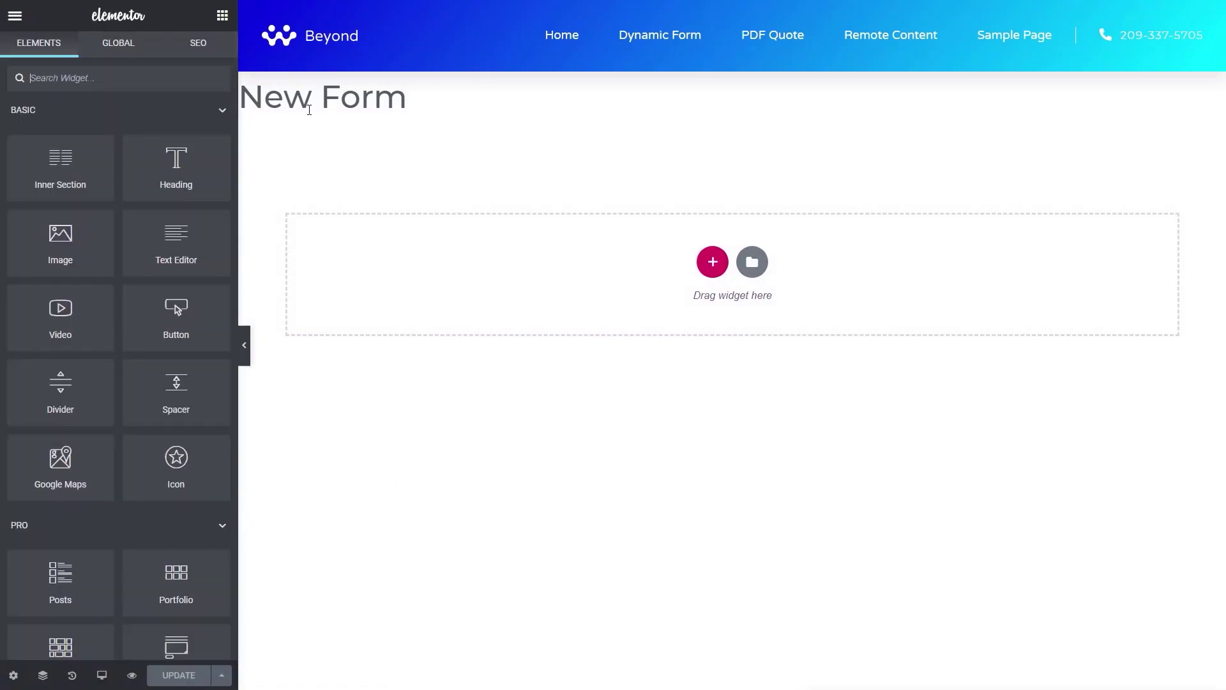
click(14, 675)
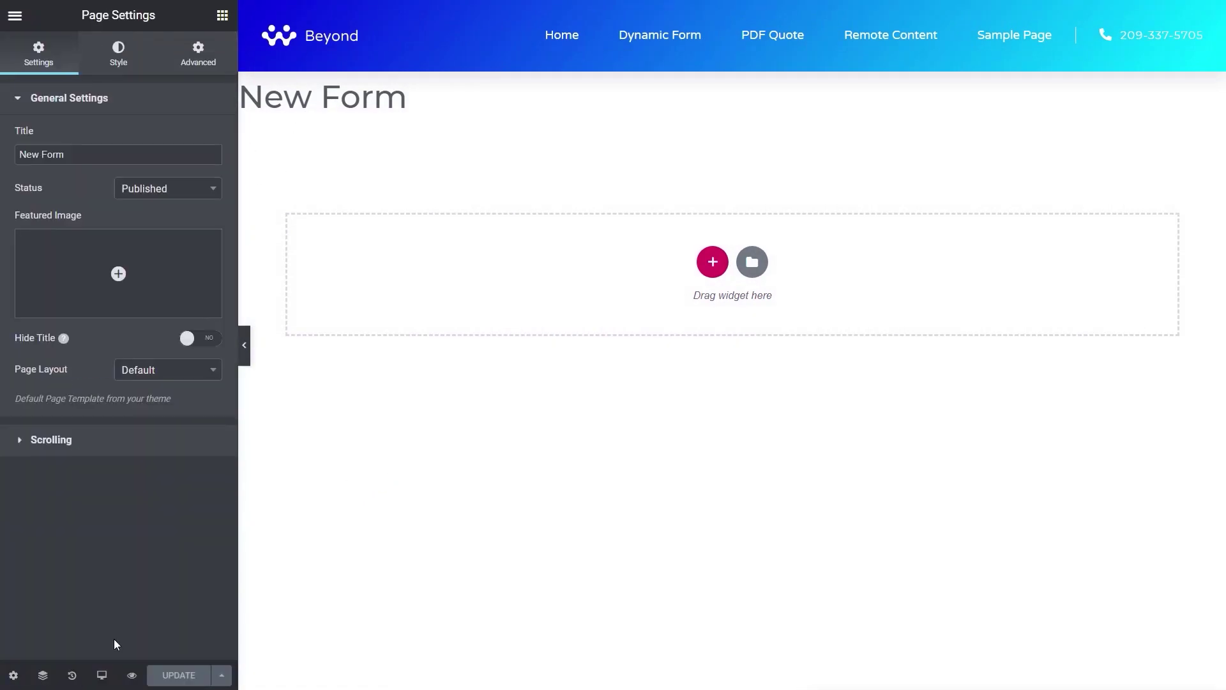
click(187, 338)
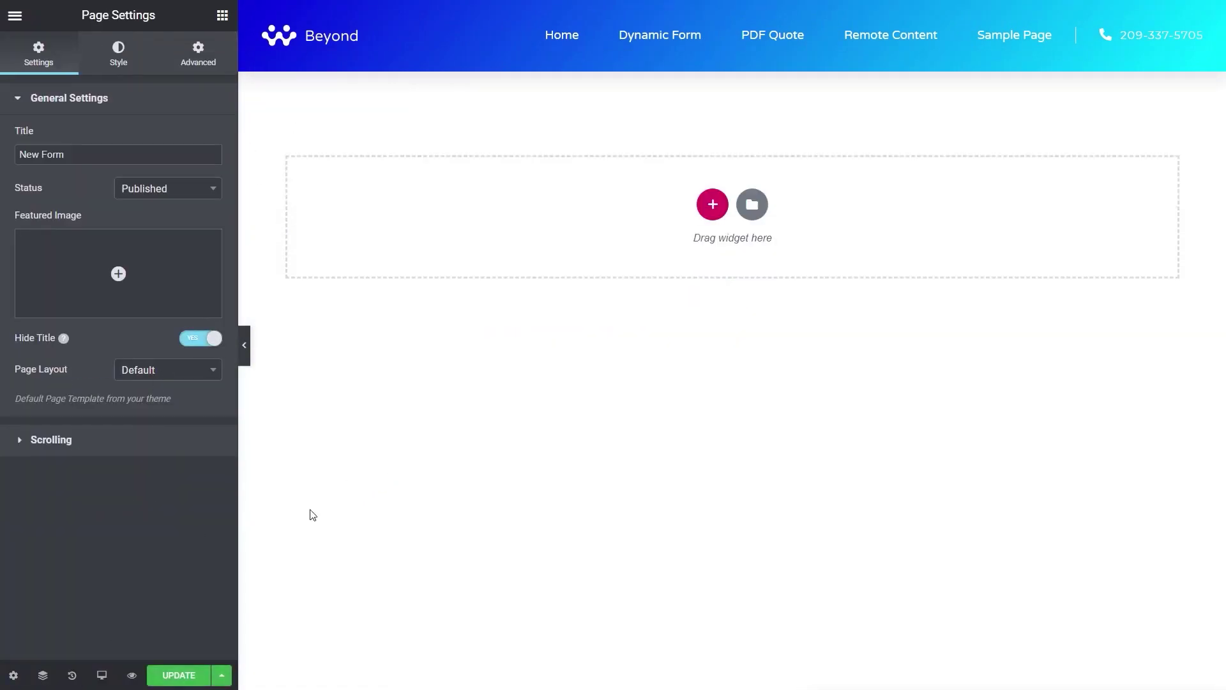
Step: Add a Form widget to the empty area of the page
click(222, 15)
scroll(164, 513, down, 3)
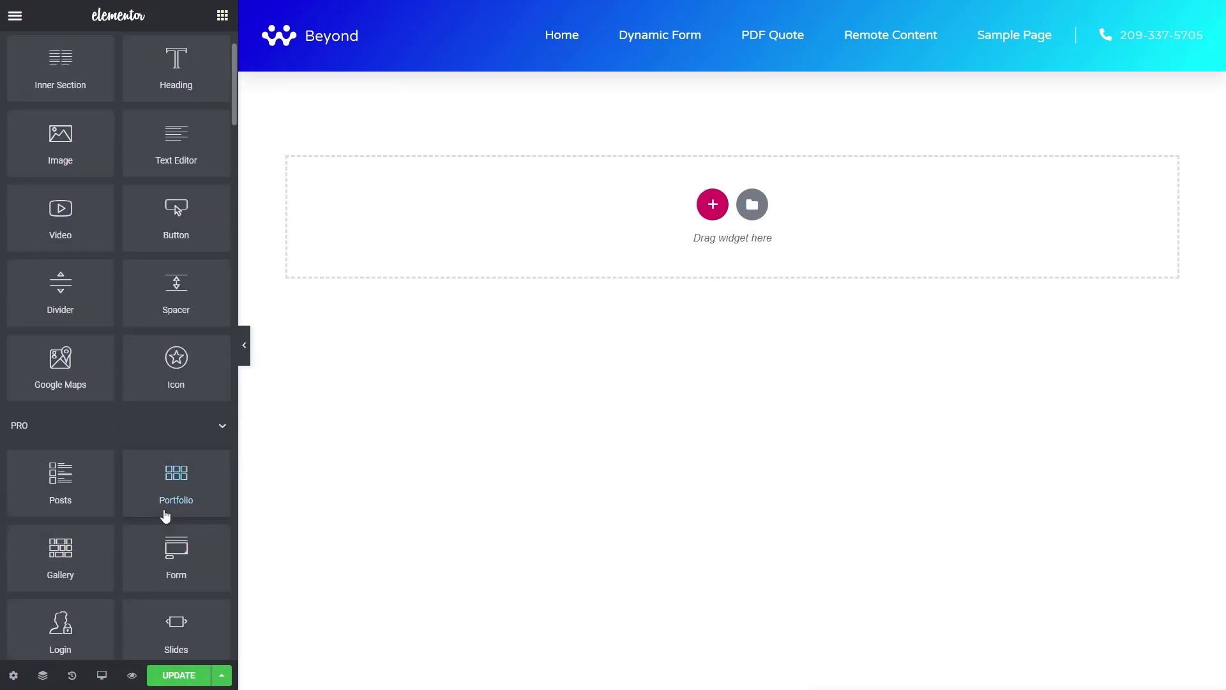
drag(157, 474, 457, 350)
drag(573, 316, 578, 320)
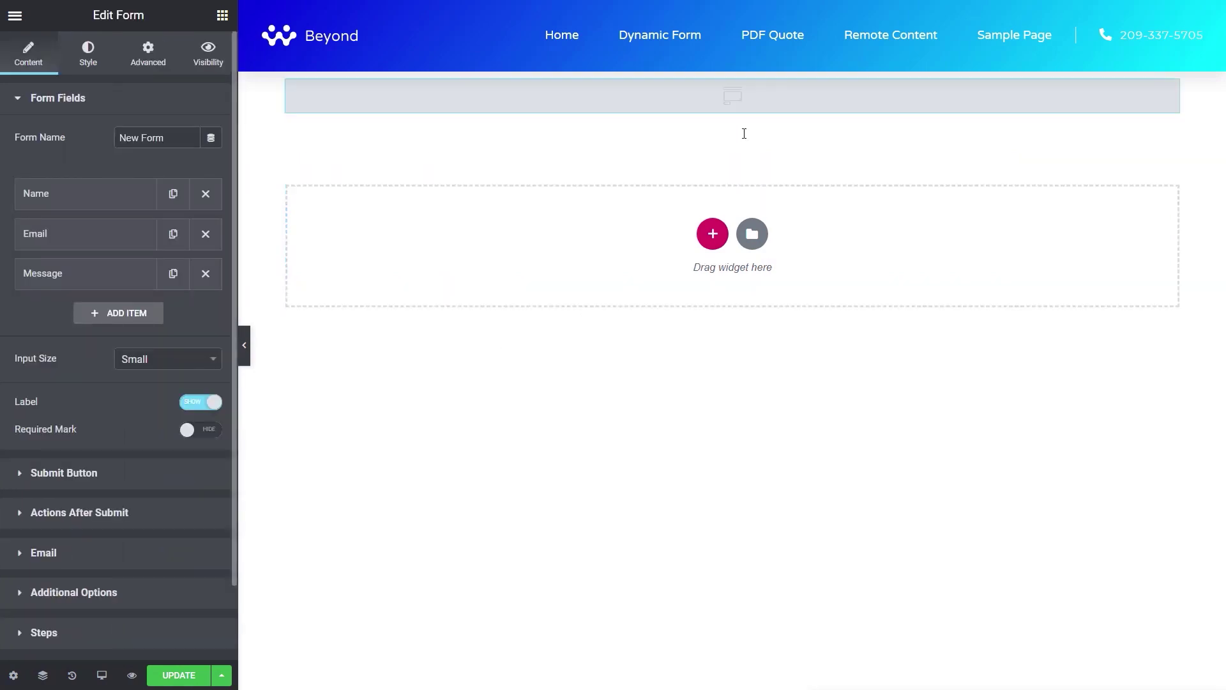
Step: Set the form section's top and bottom padding to 50 px each, leaving right and left at 0
click(721, 64)
click(148, 54)
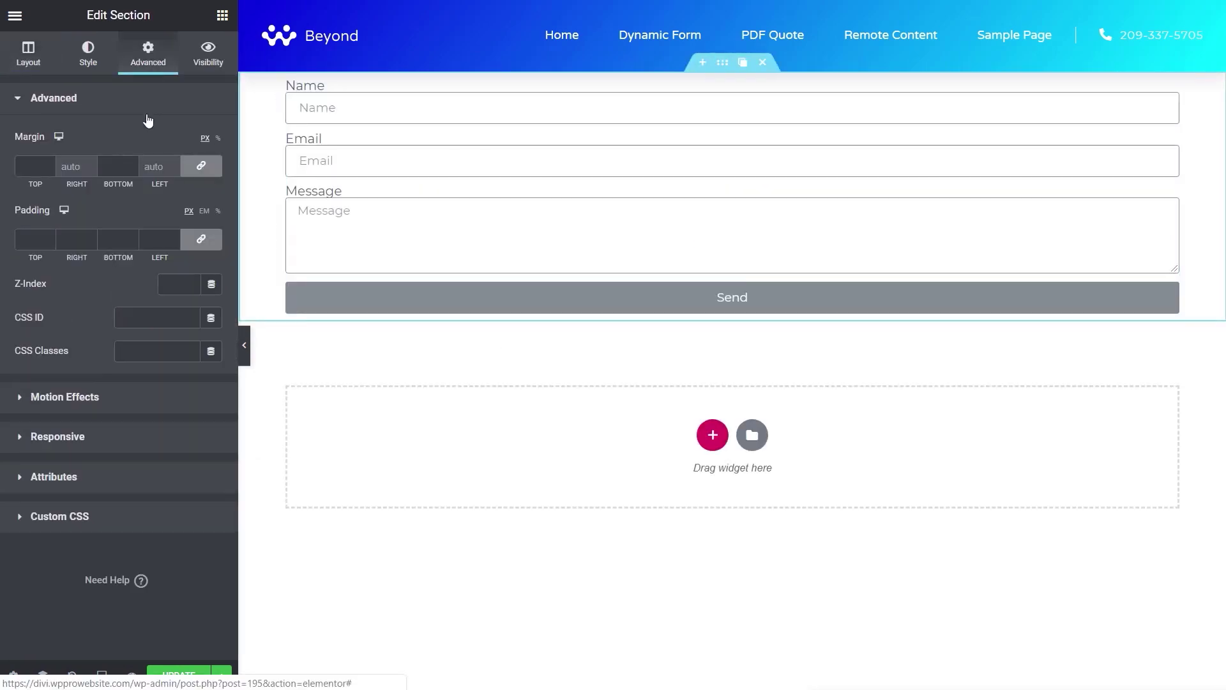
double_click(23, 243)
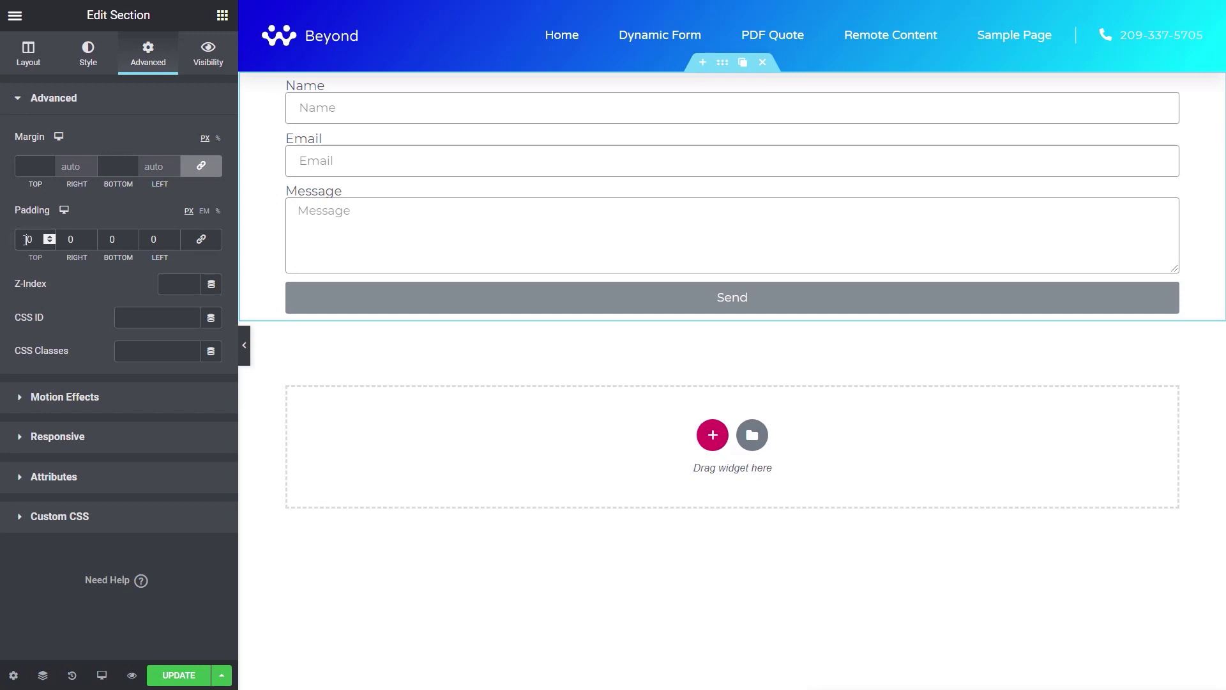
text(50)
click(110, 239)
text(50)
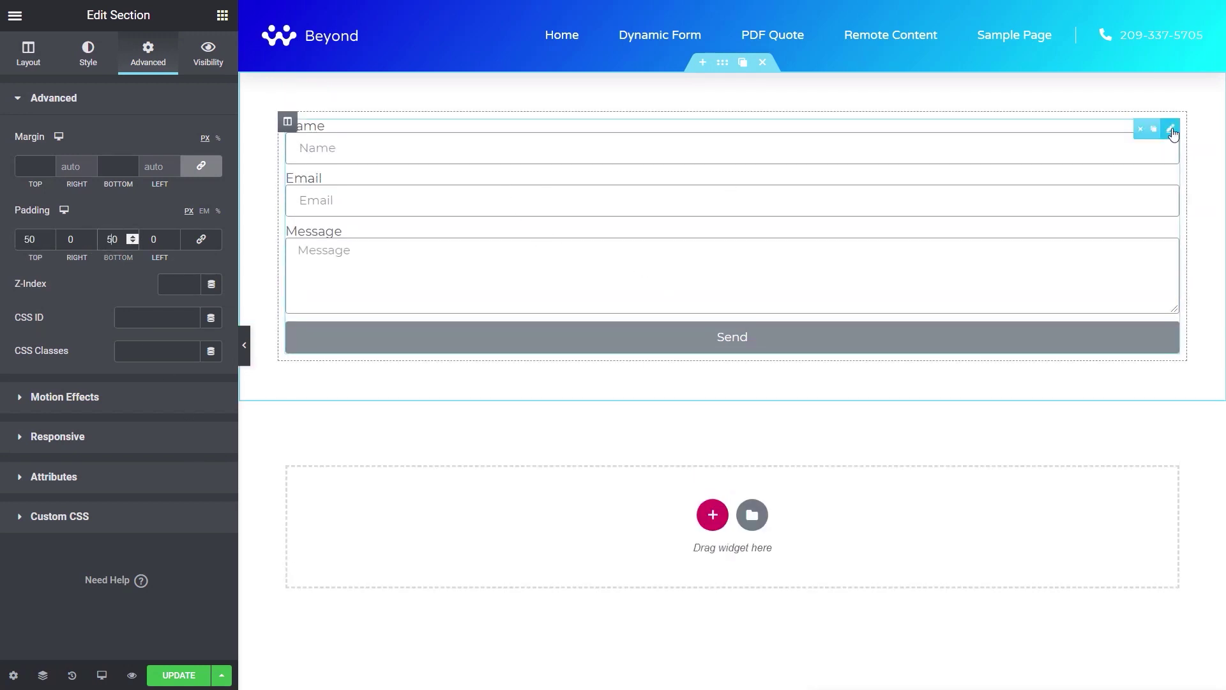
Step: Hide the form's field labels and set the Name field's column width to 50%
click(1172, 130)
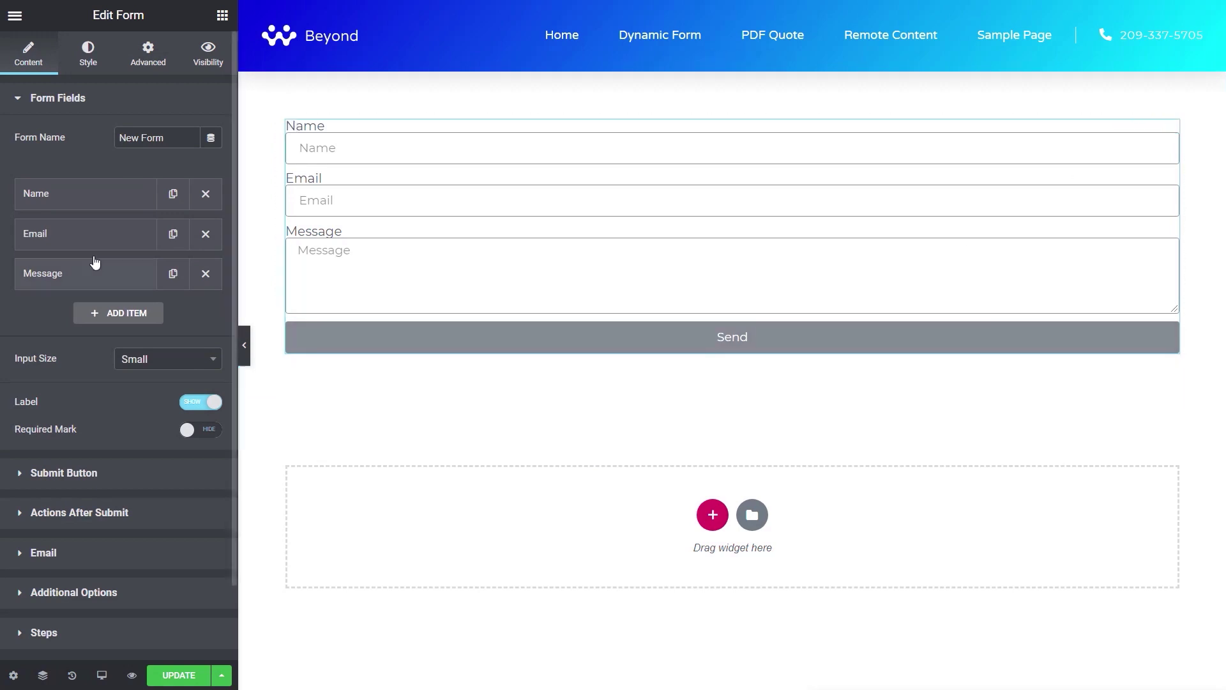
click(187, 402)
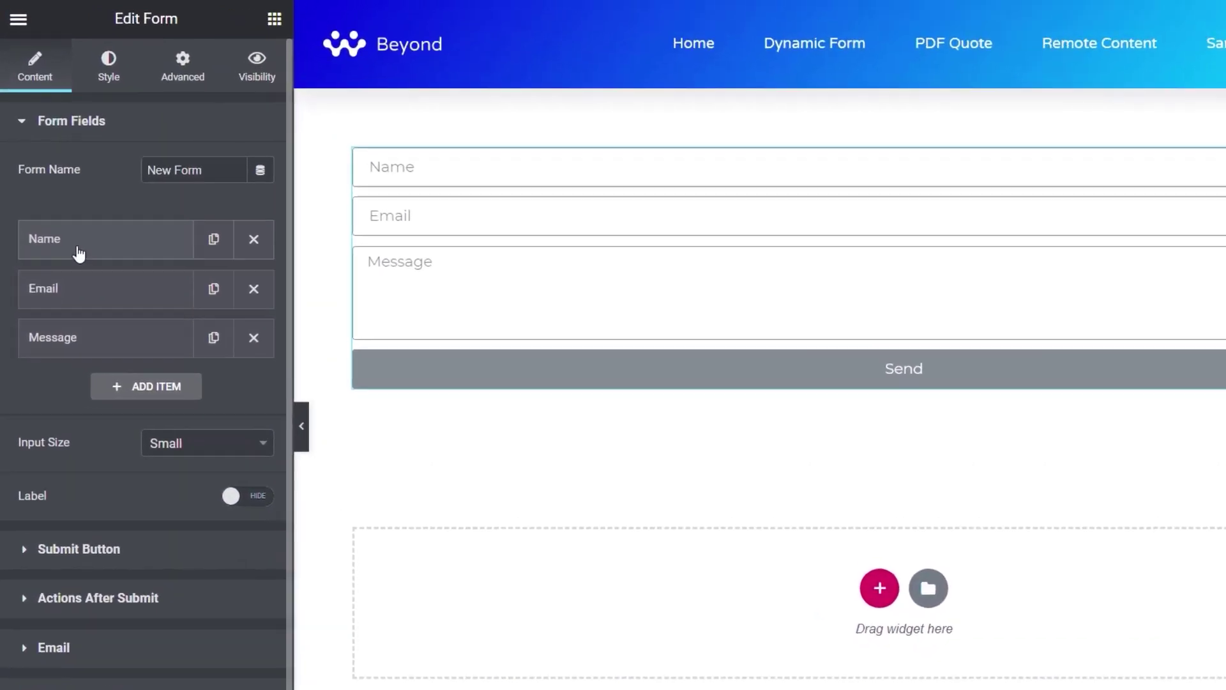
click(65, 205)
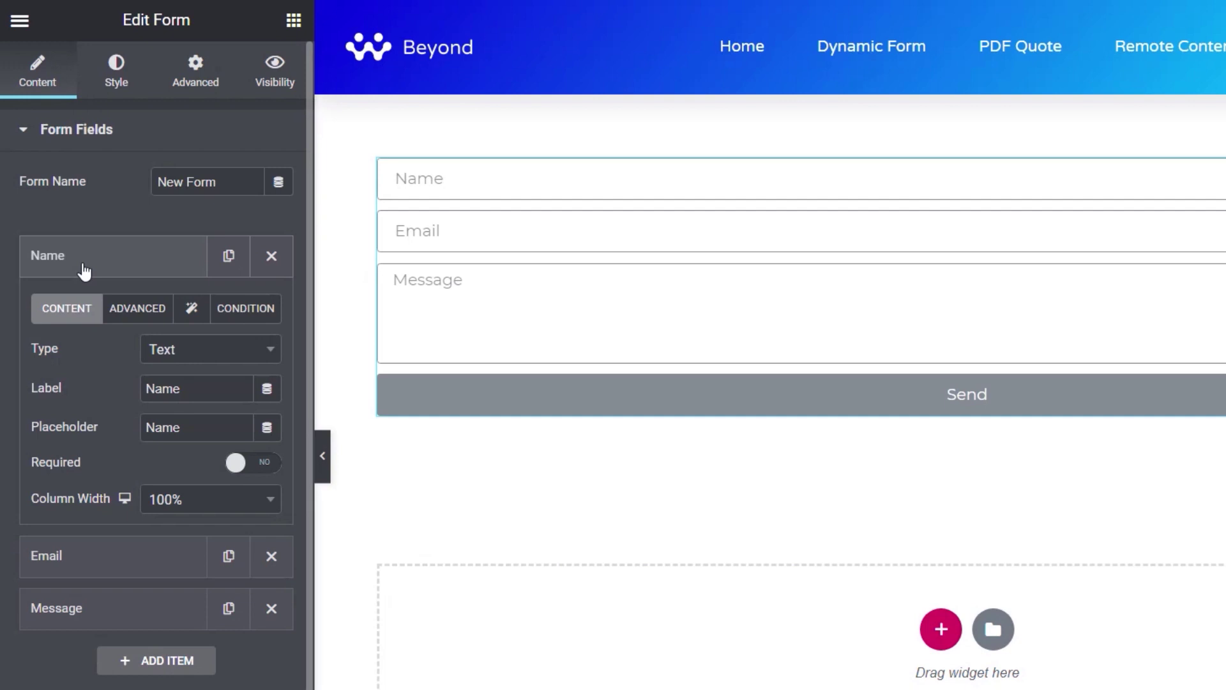
click(272, 499)
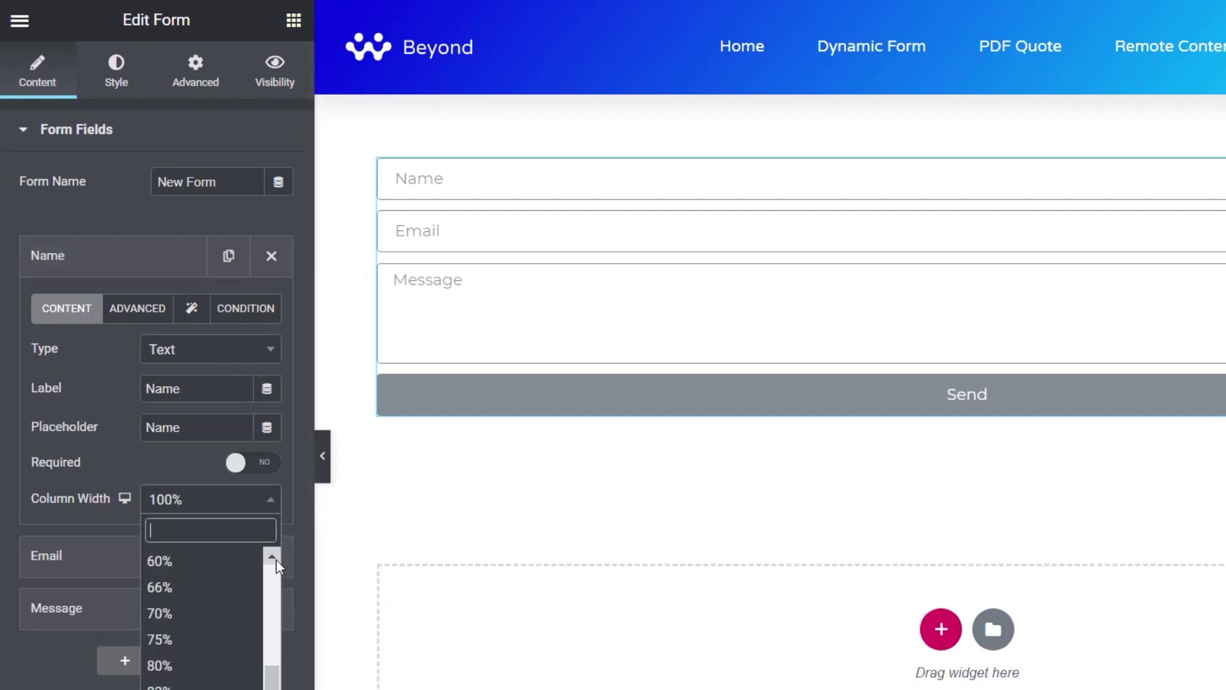
scroll(275, 566, up, 1)
click(191, 578)
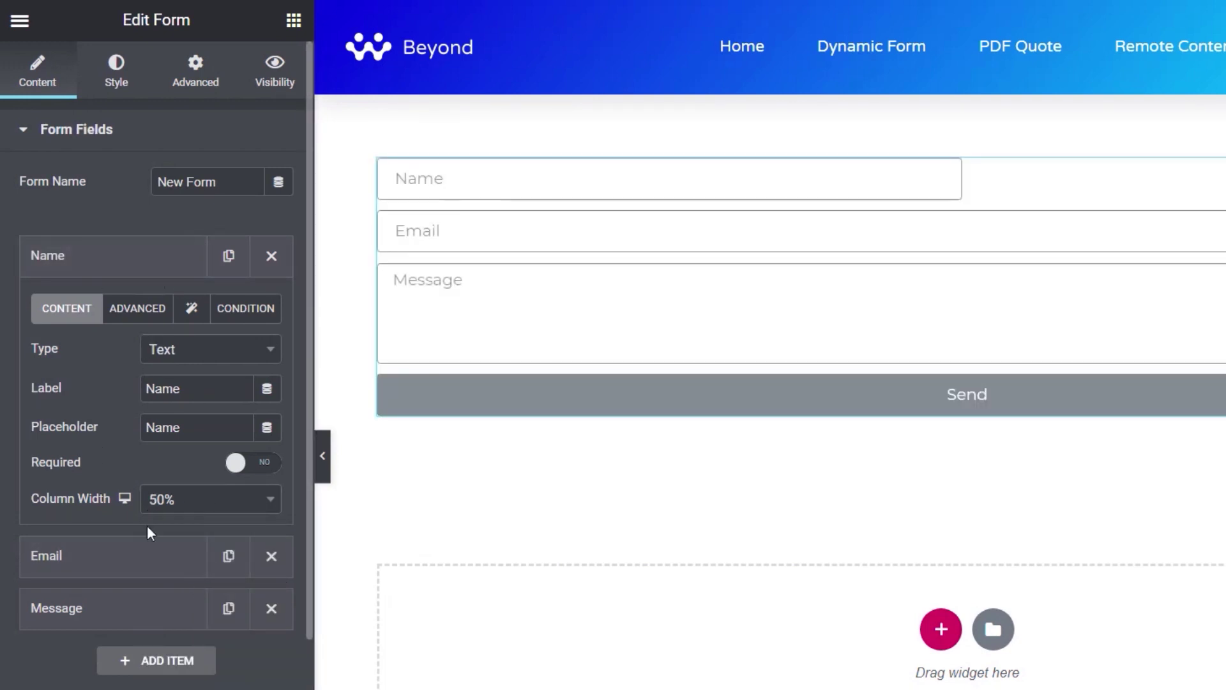
Step: Set the Email field's column width to 50%
click(150, 559)
click(201, 551)
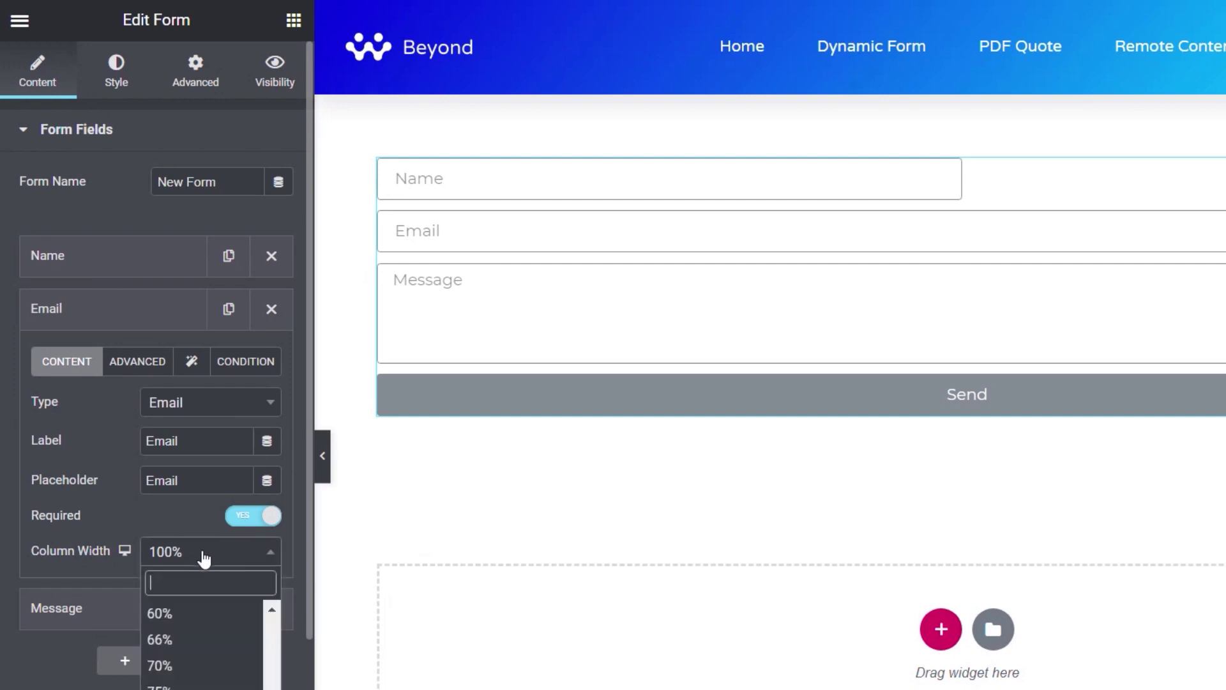
scroll(273, 612, up, 1)
click(191, 628)
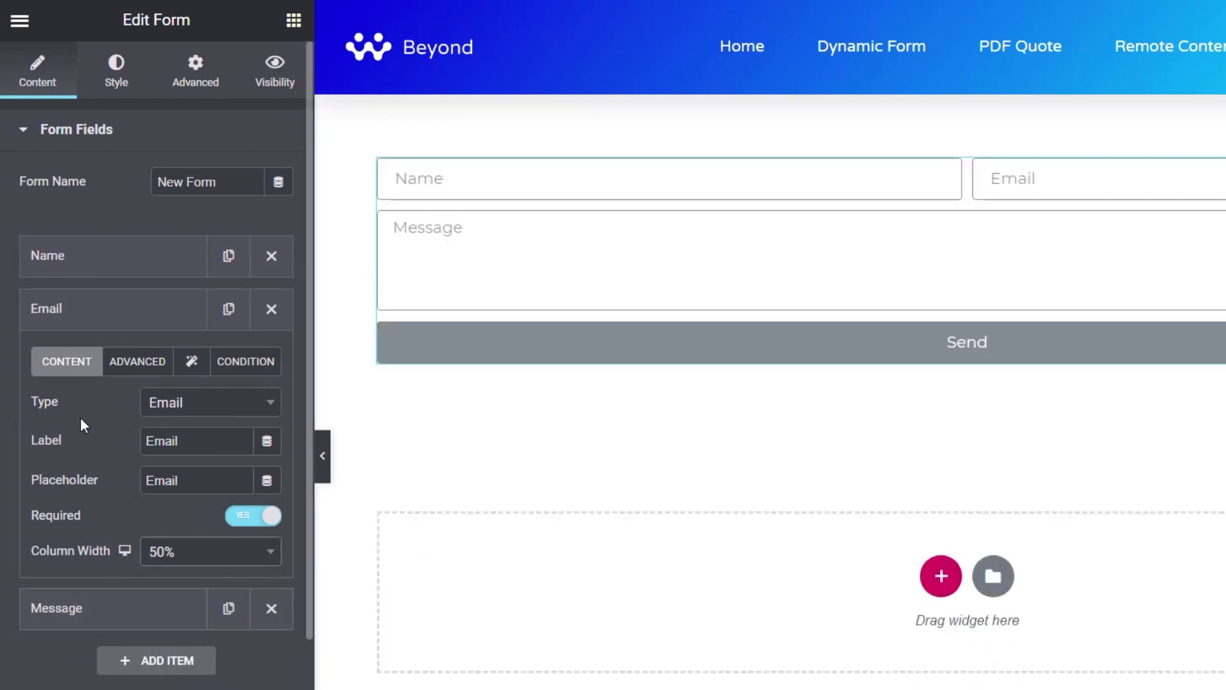
Step: Make the form's Name field required
click(85, 319)
click(88, 265)
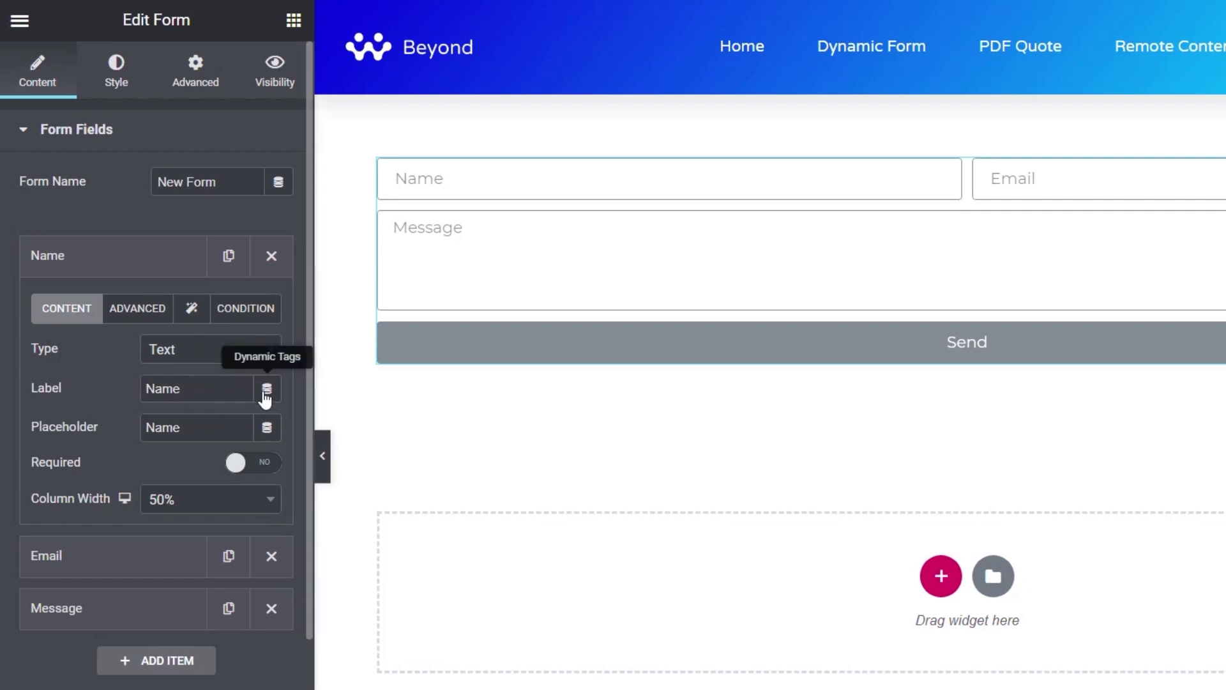
click(260, 464)
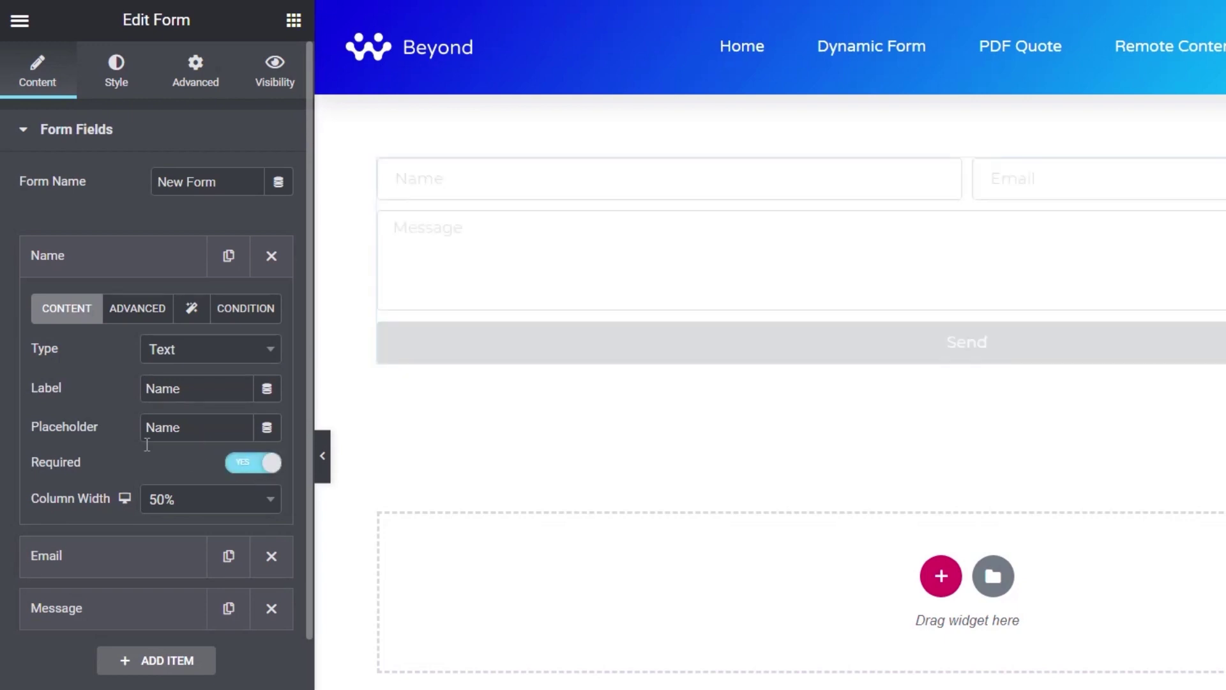
Step: Examine the Name field's advanced ID and shortcode settings, and look at the Email field's content settings
click(153, 310)
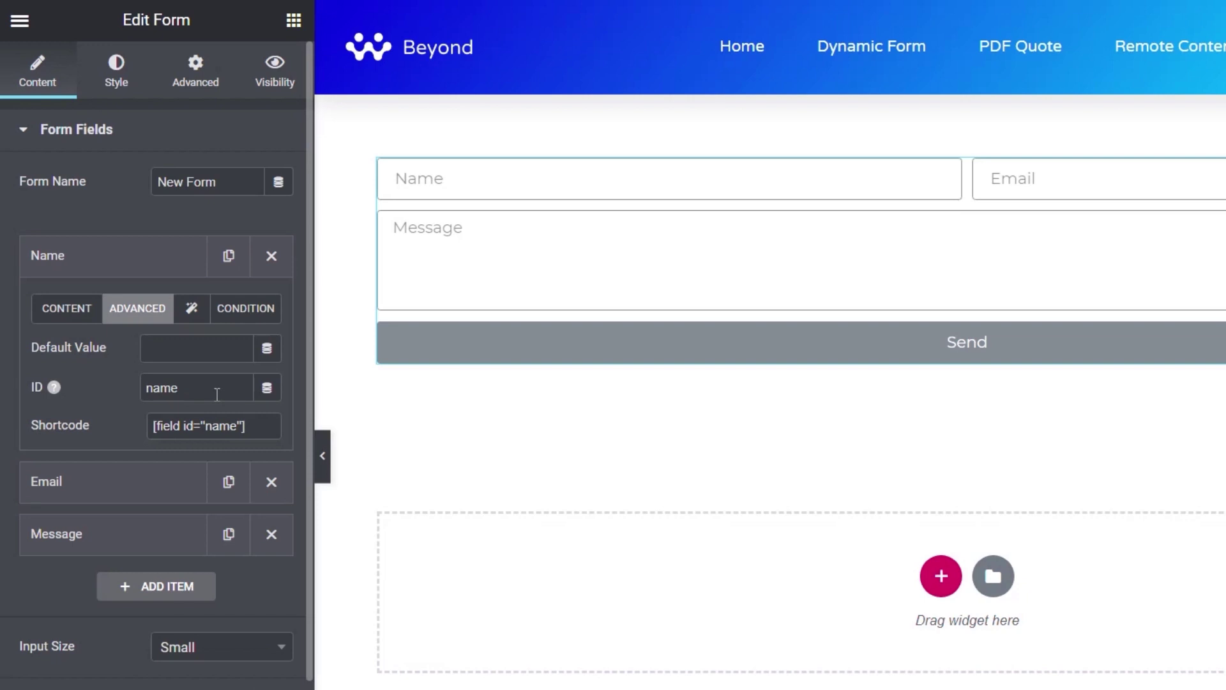
drag(263, 427, 157, 426)
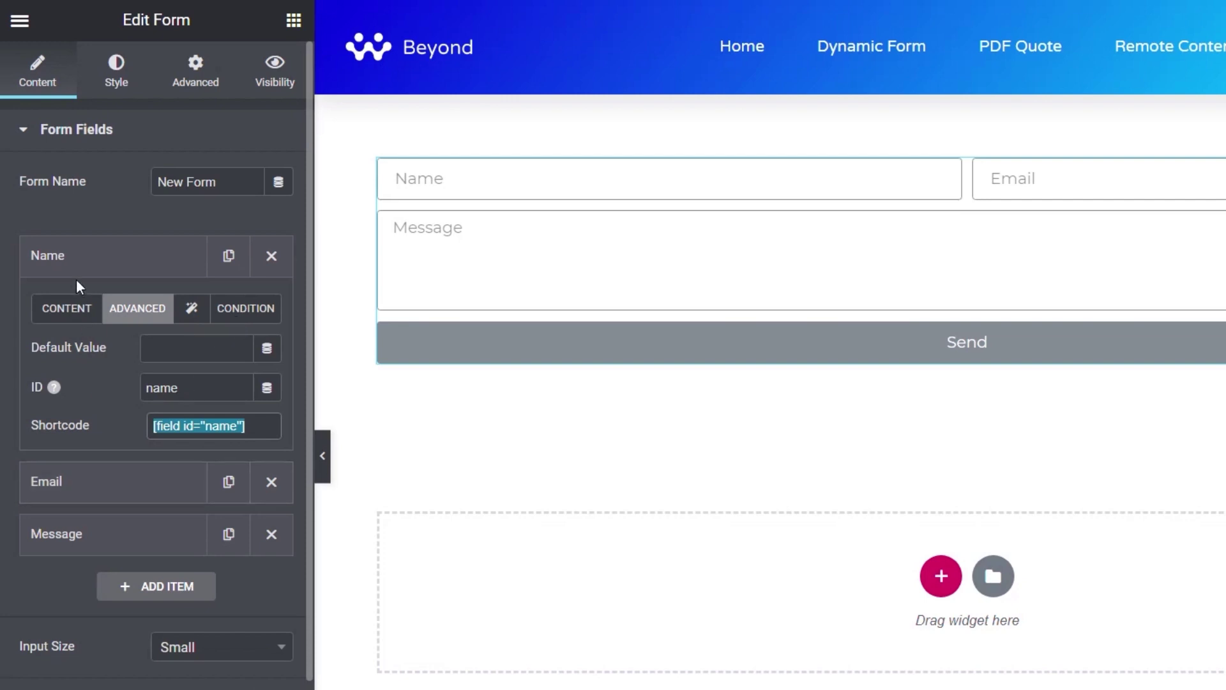
click(115, 497)
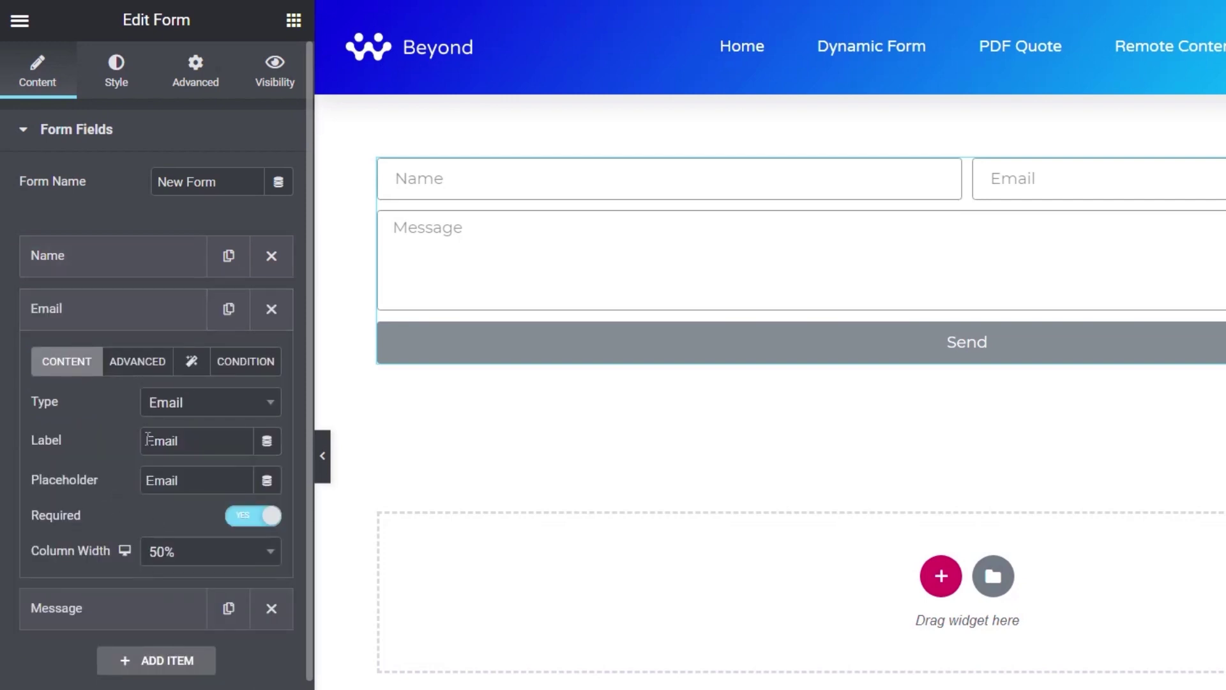
Step: Change the Message field's label and placeholder to "Project Outline" and make the field required
click(119, 621)
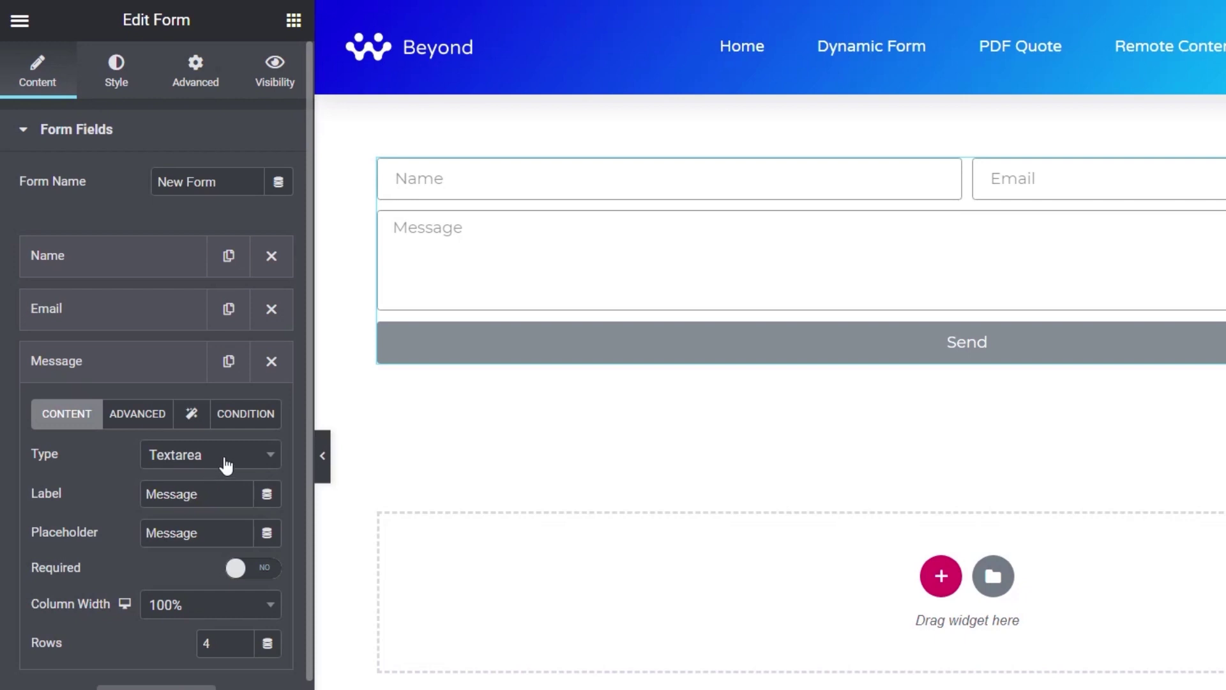
click(221, 491)
double_click(220, 491)
text(Project Outline)
drag(221, 531, 148, 533)
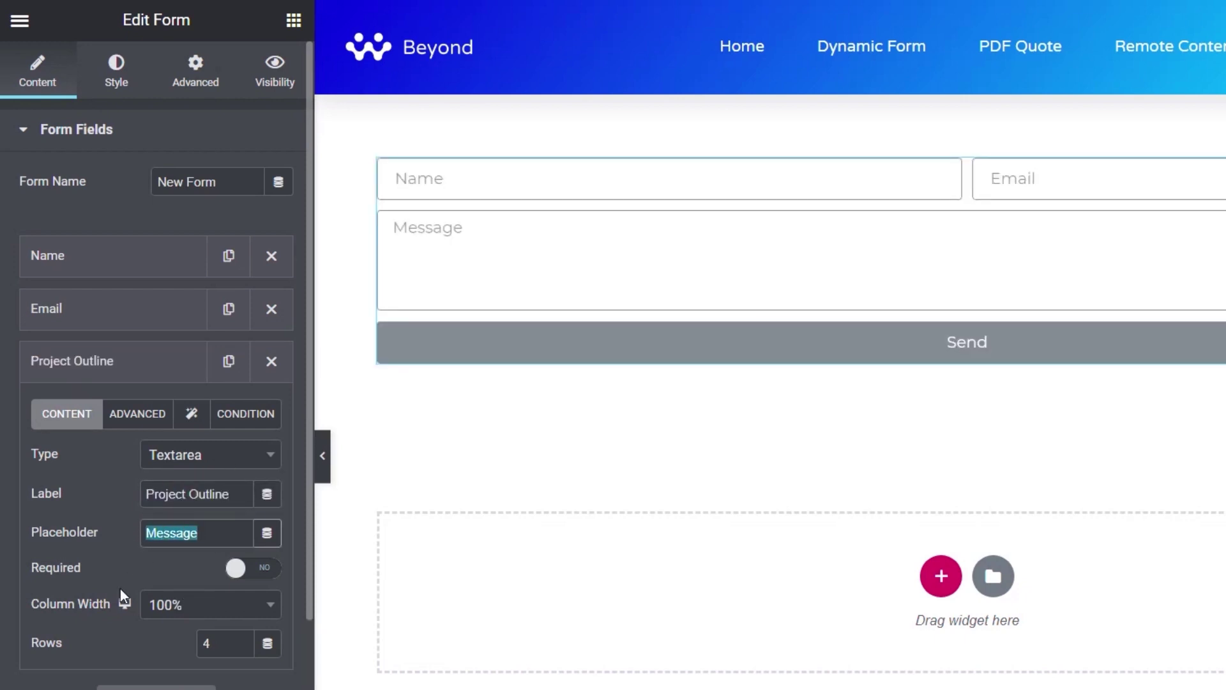
text(Project Outline)
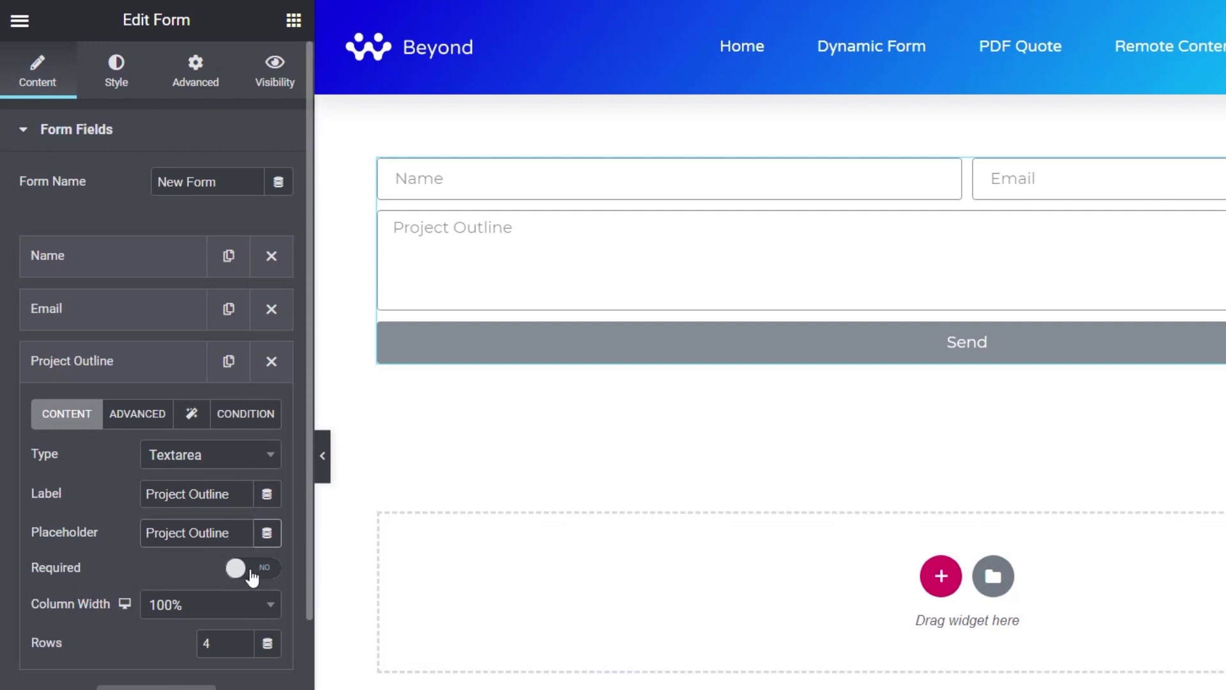
click(257, 570)
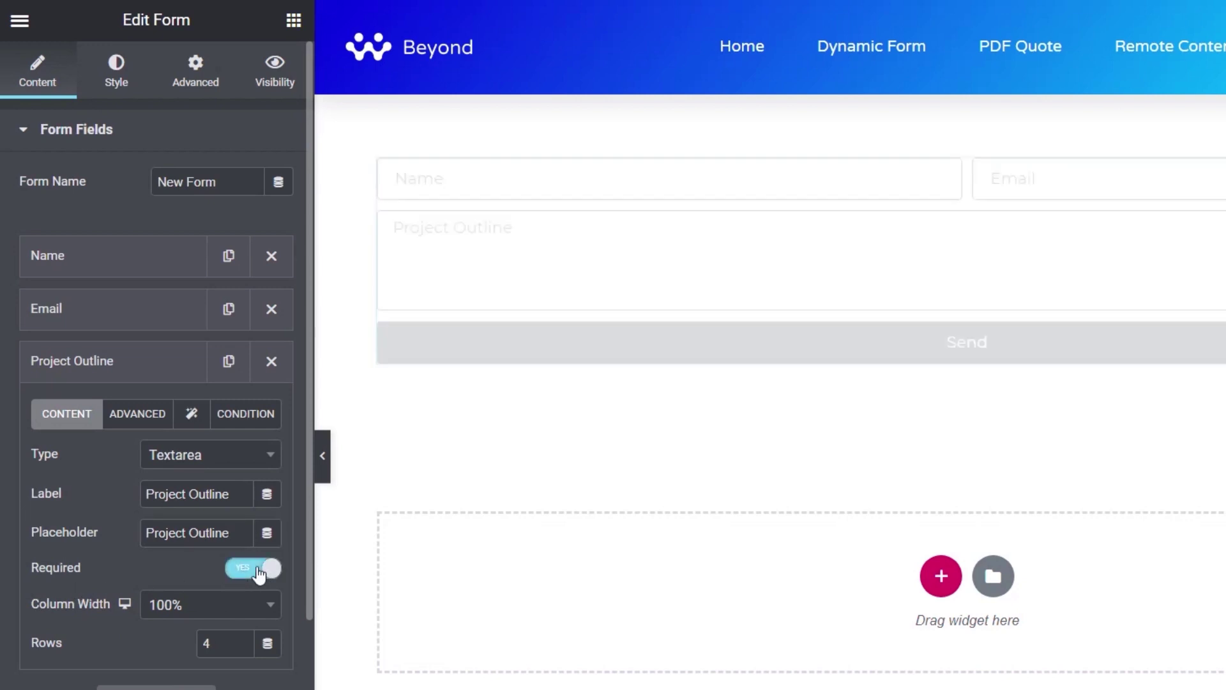
Step: Set the Project Outline field's ID to "project_outline" and collapse its settings
click(151, 420)
drag(209, 493, 147, 492)
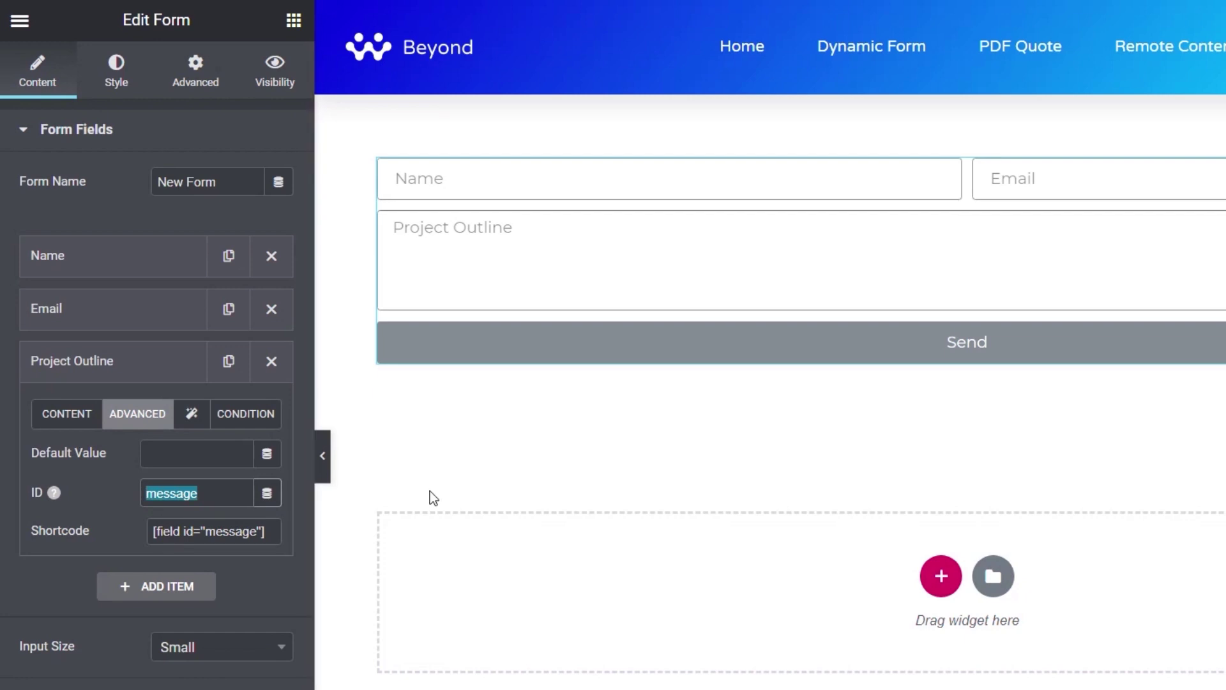
text(project_outline)
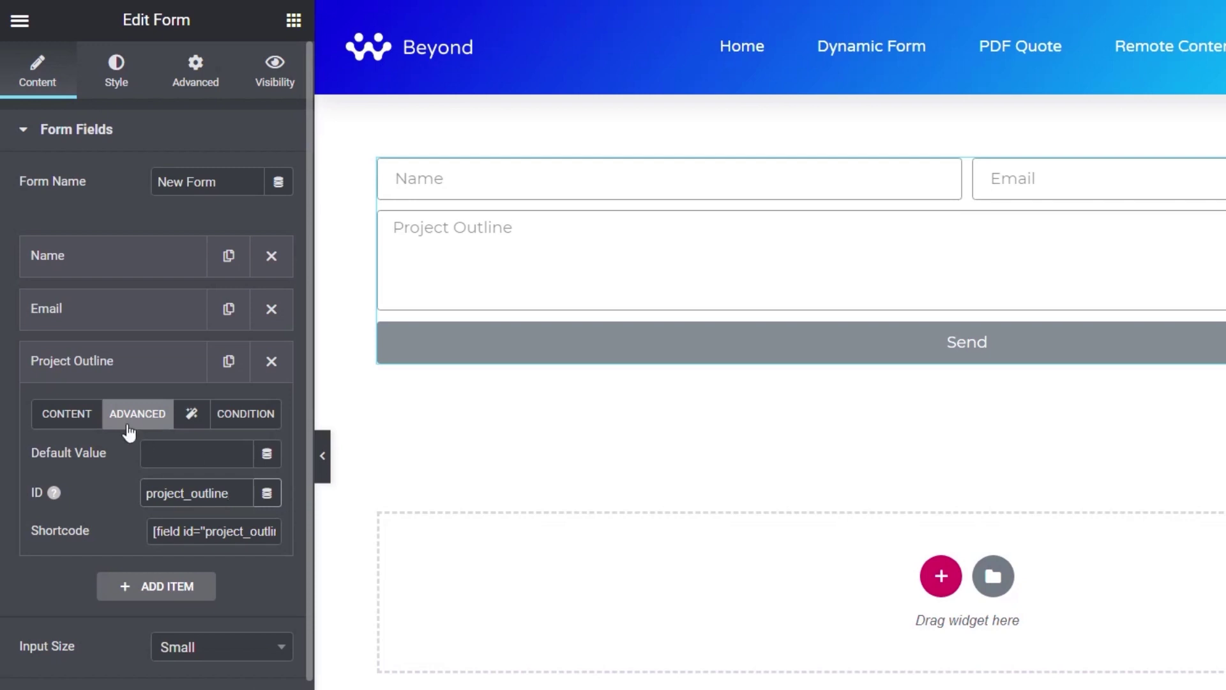
click(80, 363)
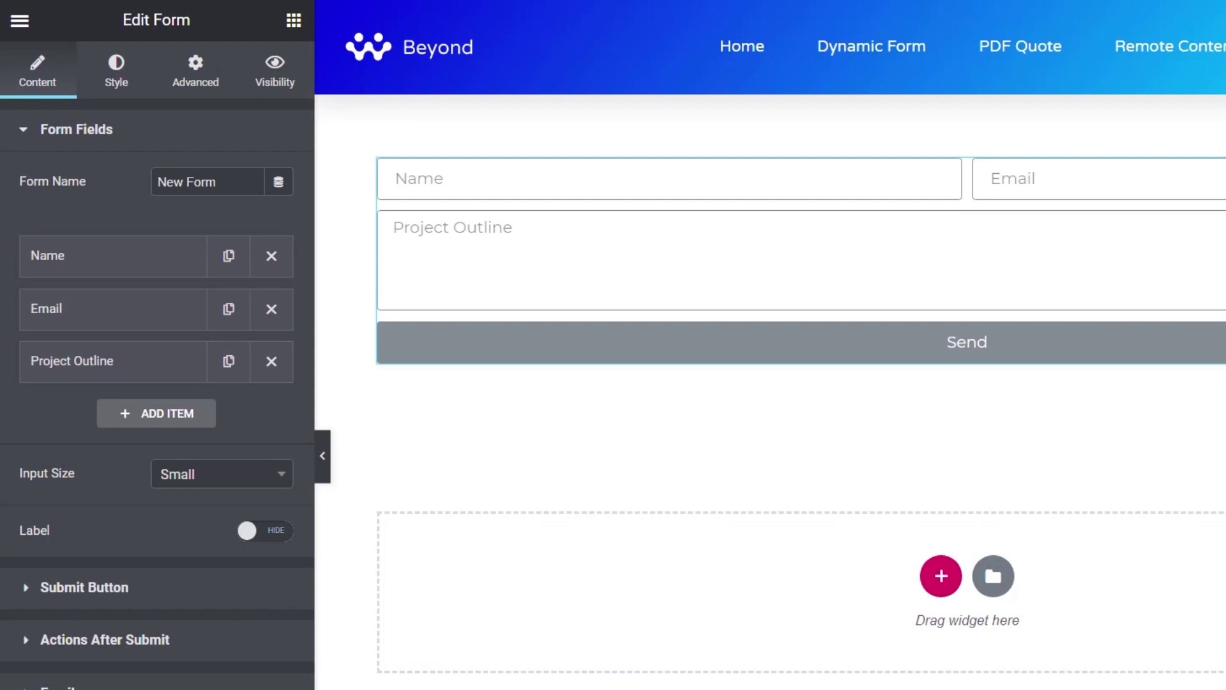
Step: Add a fourth item to the form and set its field type to Date
click(157, 418)
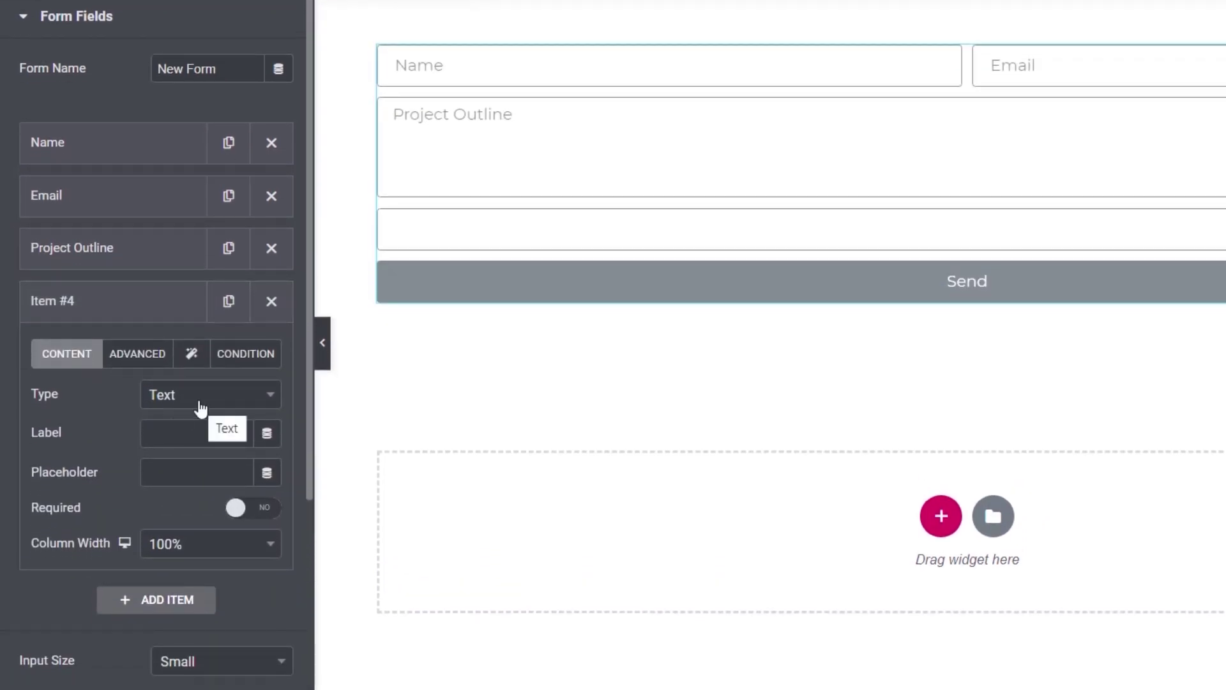
click(199, 404)
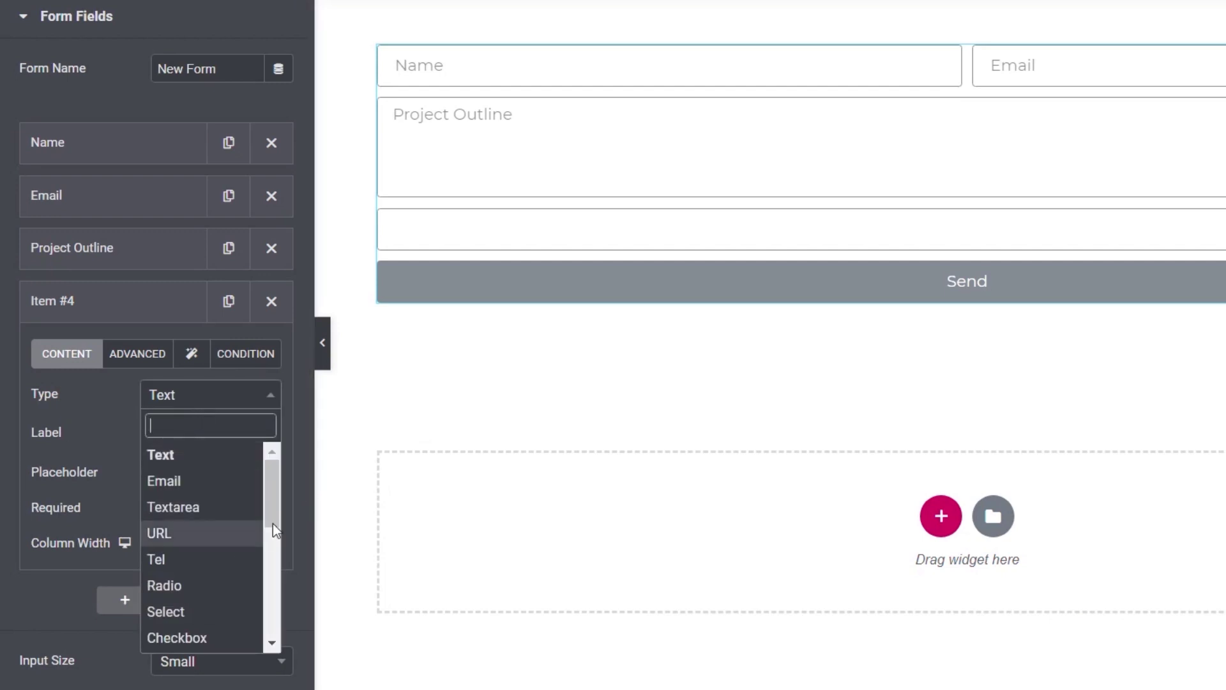
drag(272, 527, 277, 557)
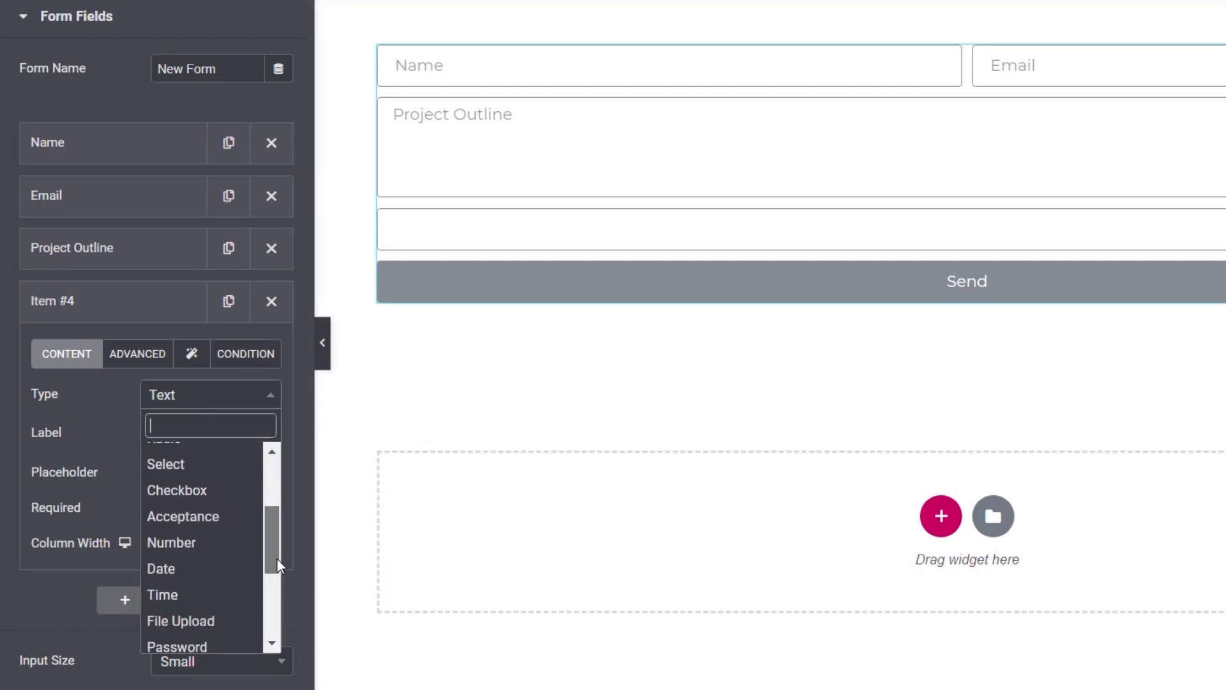
click(205, 579)
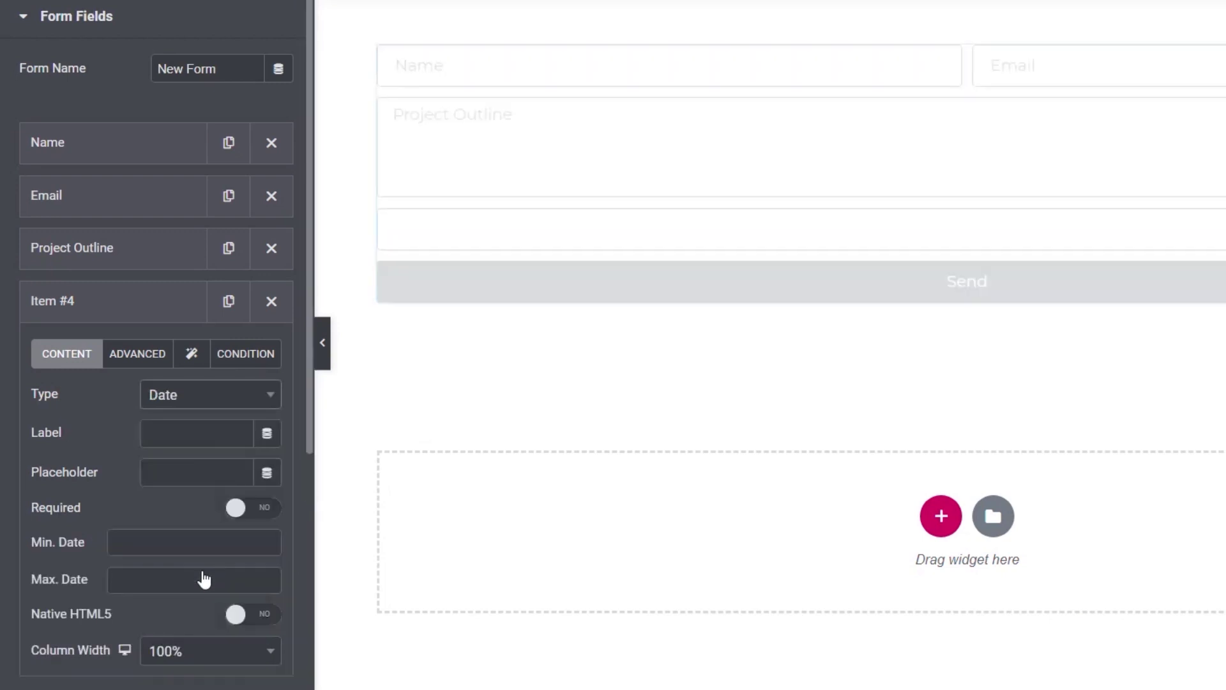
Step: Set the date field's label and placeholder to "Due Date" and make the field required
click(200, 432)
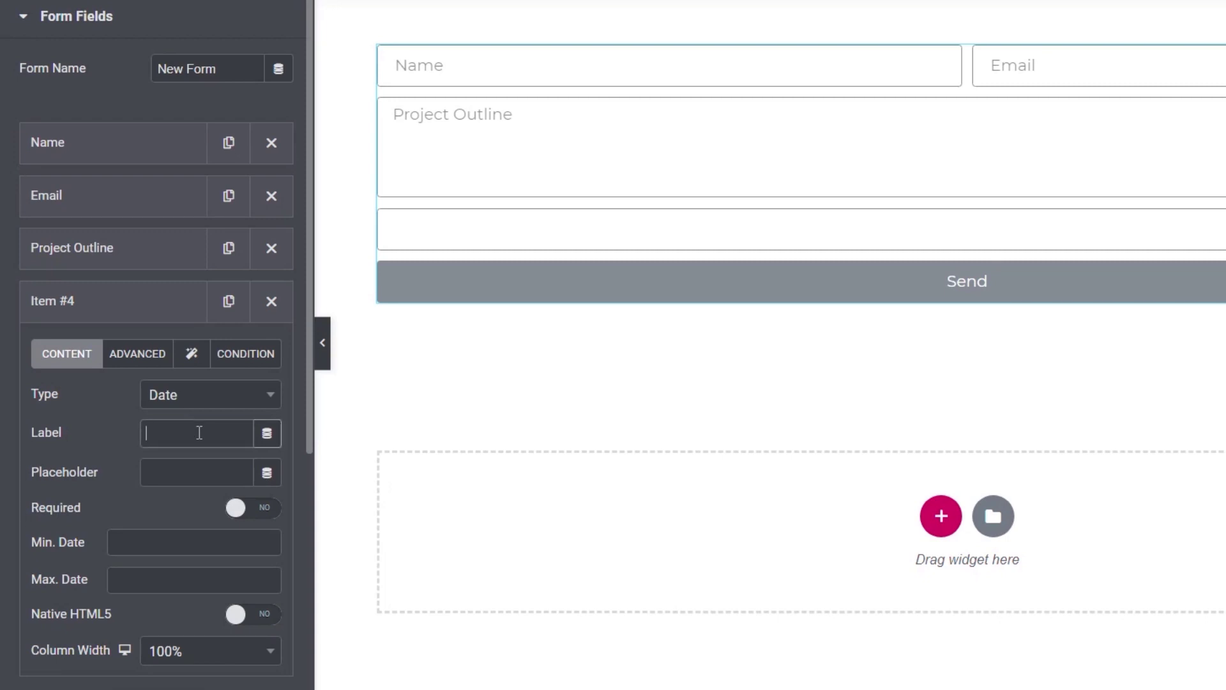
text(Due Date)
click(197, 475)
text(Due Date)
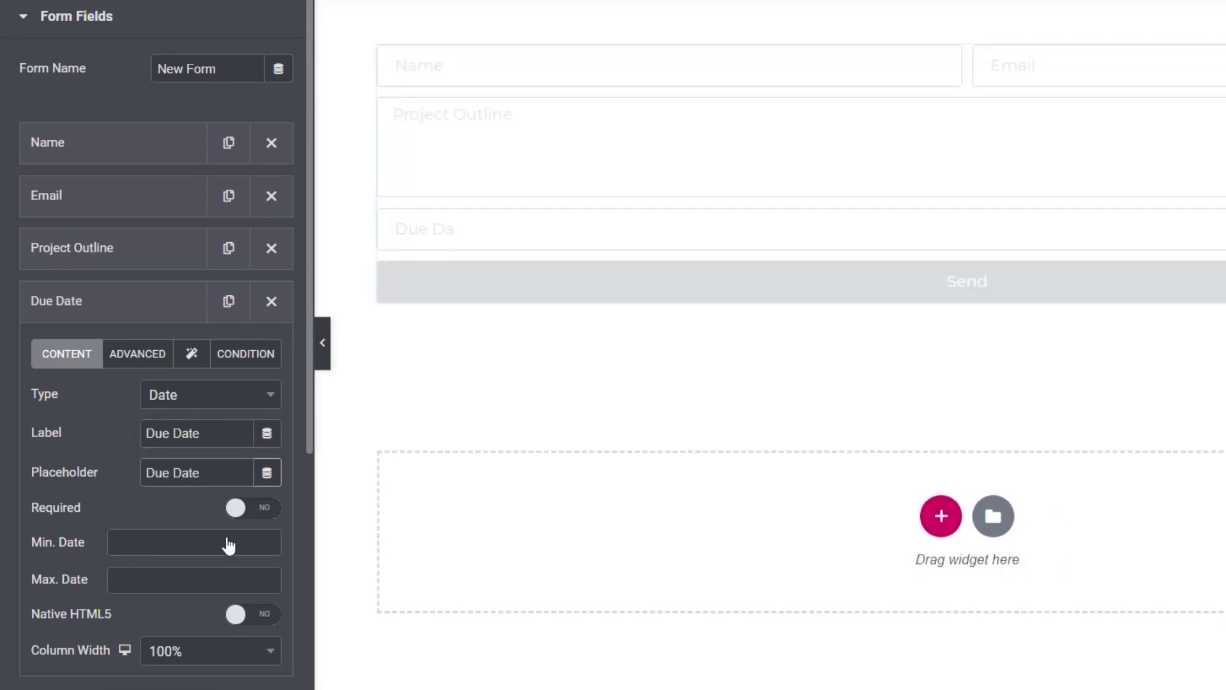
click(263, 507)
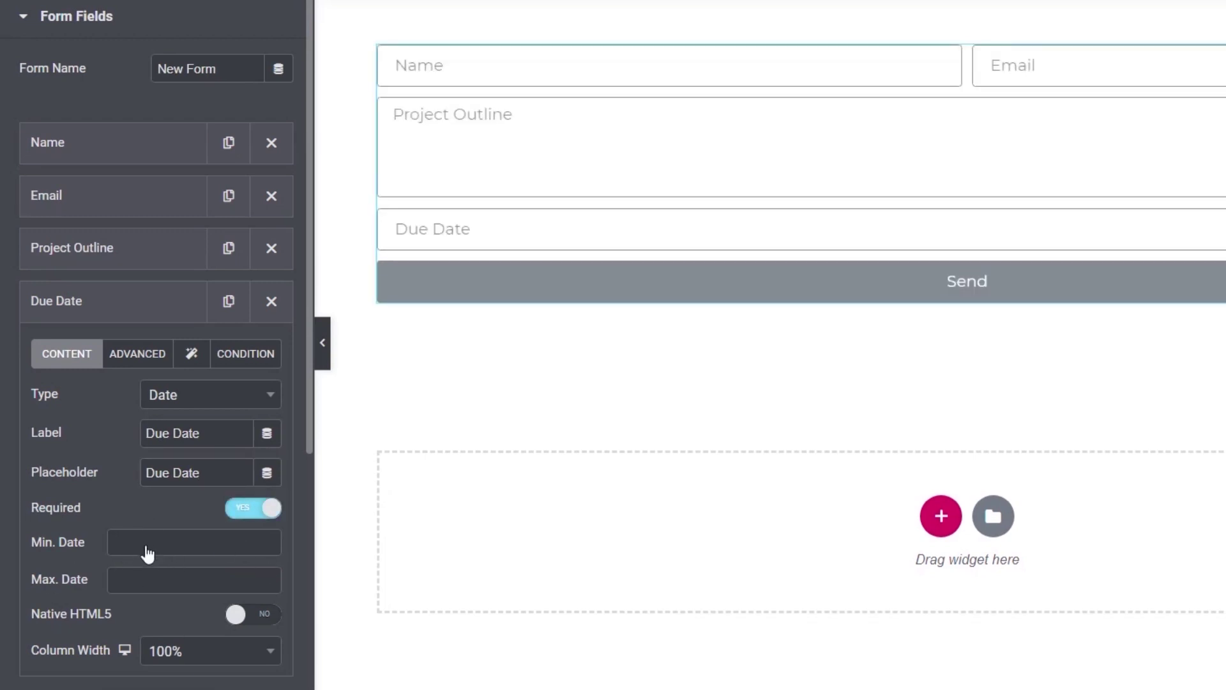
Step: Set the Due Date field's ID to "due_date" and collapse its settings
click(118, 355)
drag(235, 439, 143, 438)
text(due_date)
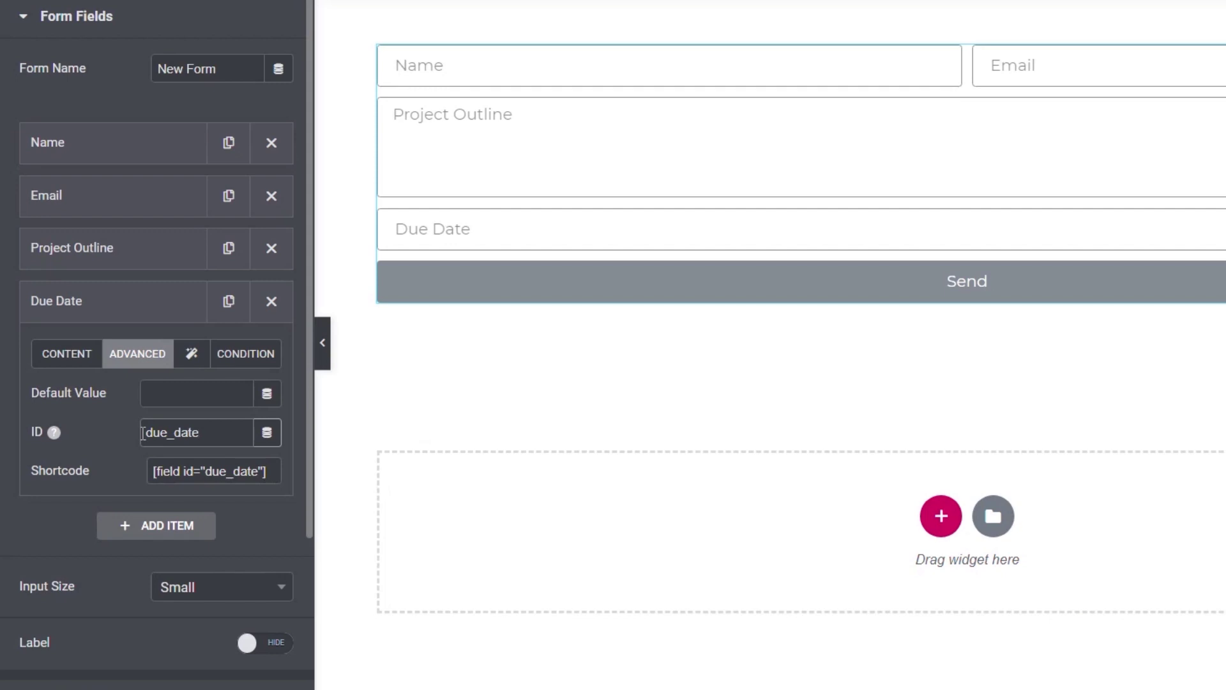
click(85, 314)
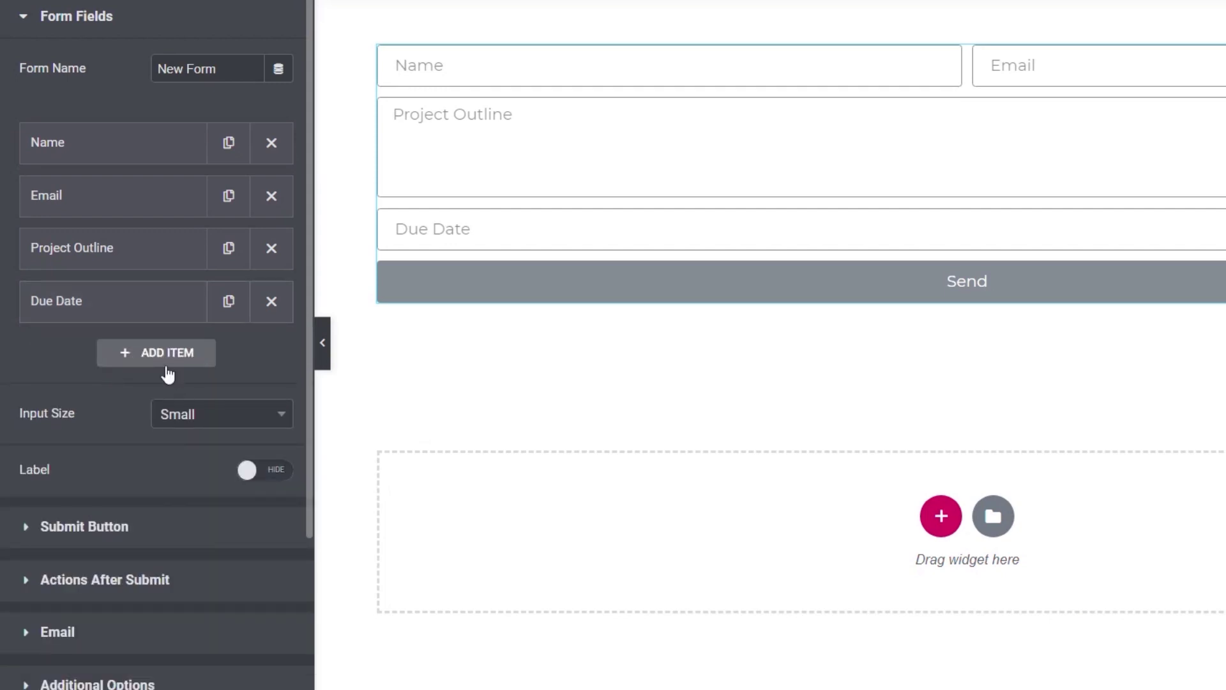
Step: Add a Text field to the form with "Telephone" as its label and placeholder
click(164, 353)
click(198, 450)
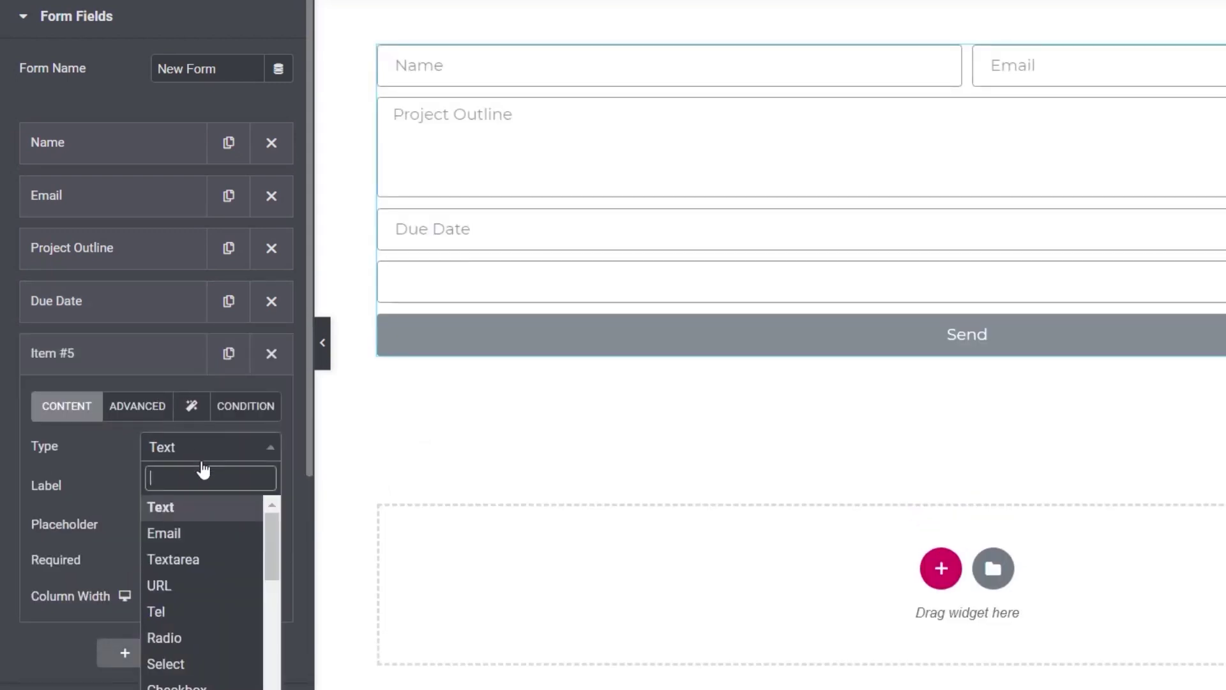
click(191, 504)
click(181, 483)
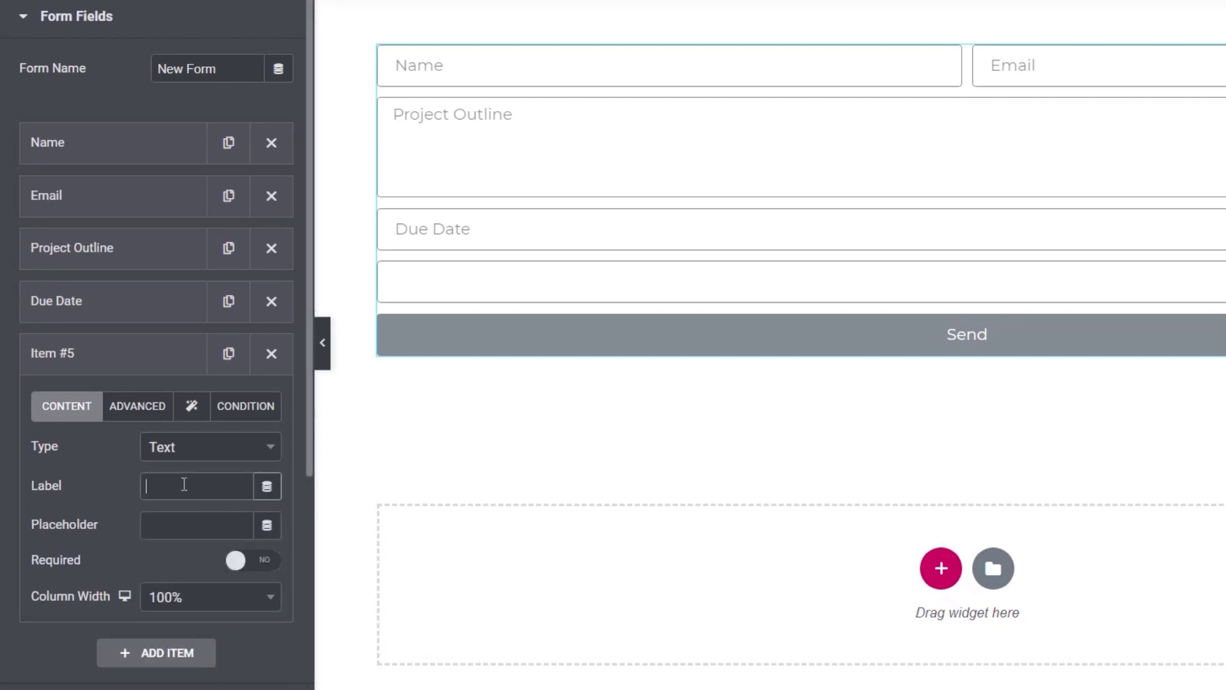
text(Telephone)
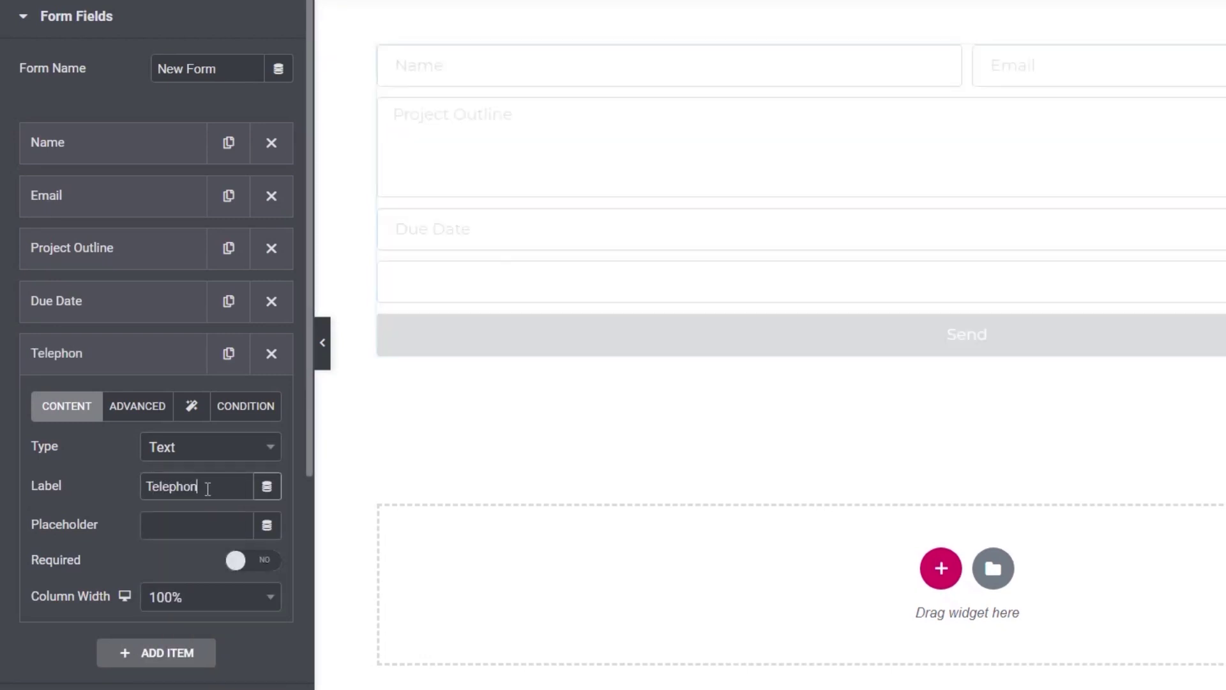
double_click(221, 479)
key(ctrl+c)
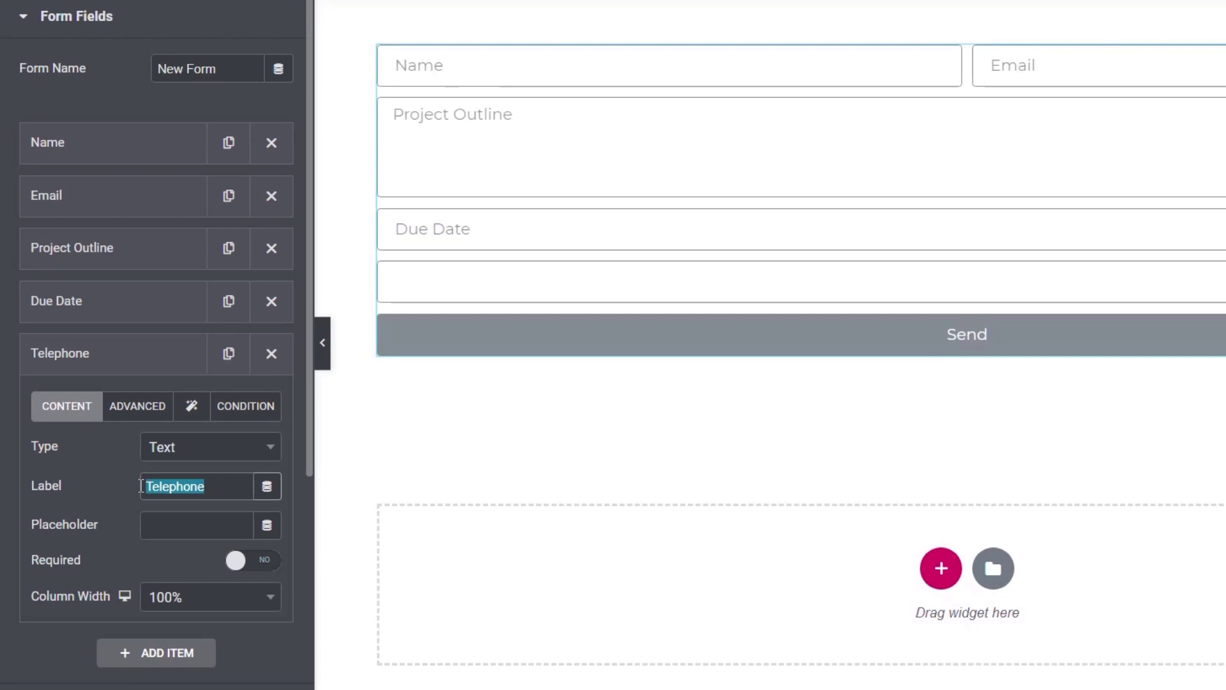
click(195, 525)
key(ctrl+v)
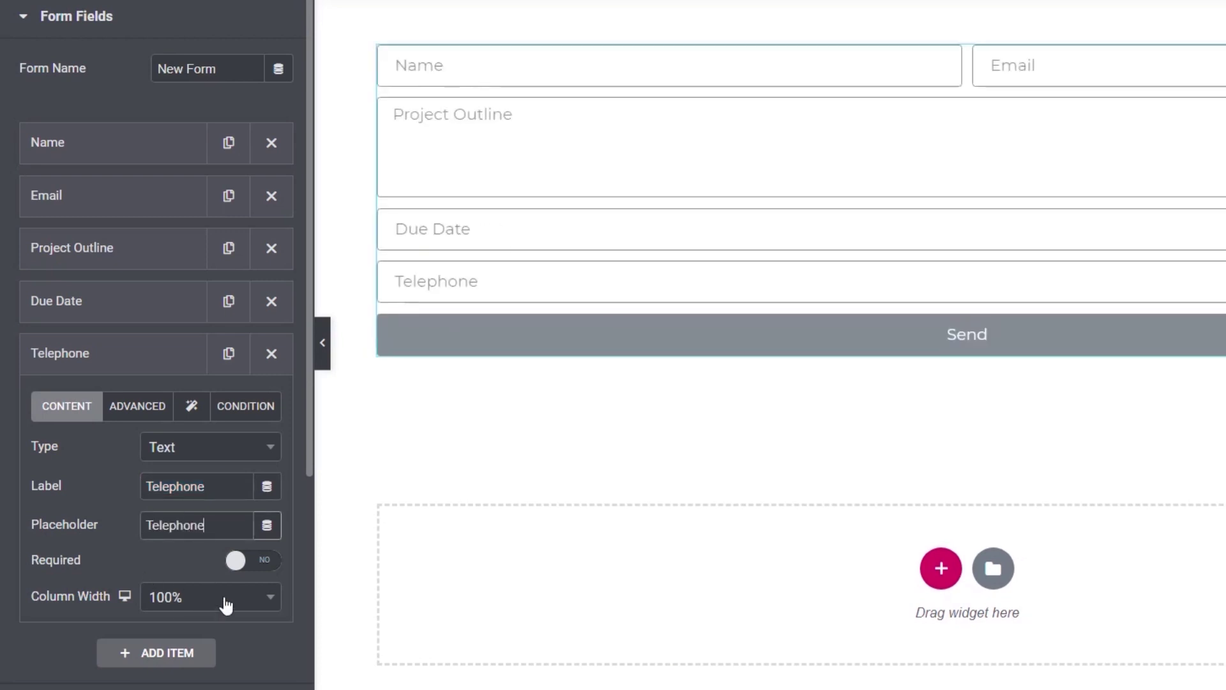
Step: Set the Telephone field's column width to 50%
click(221, 600)
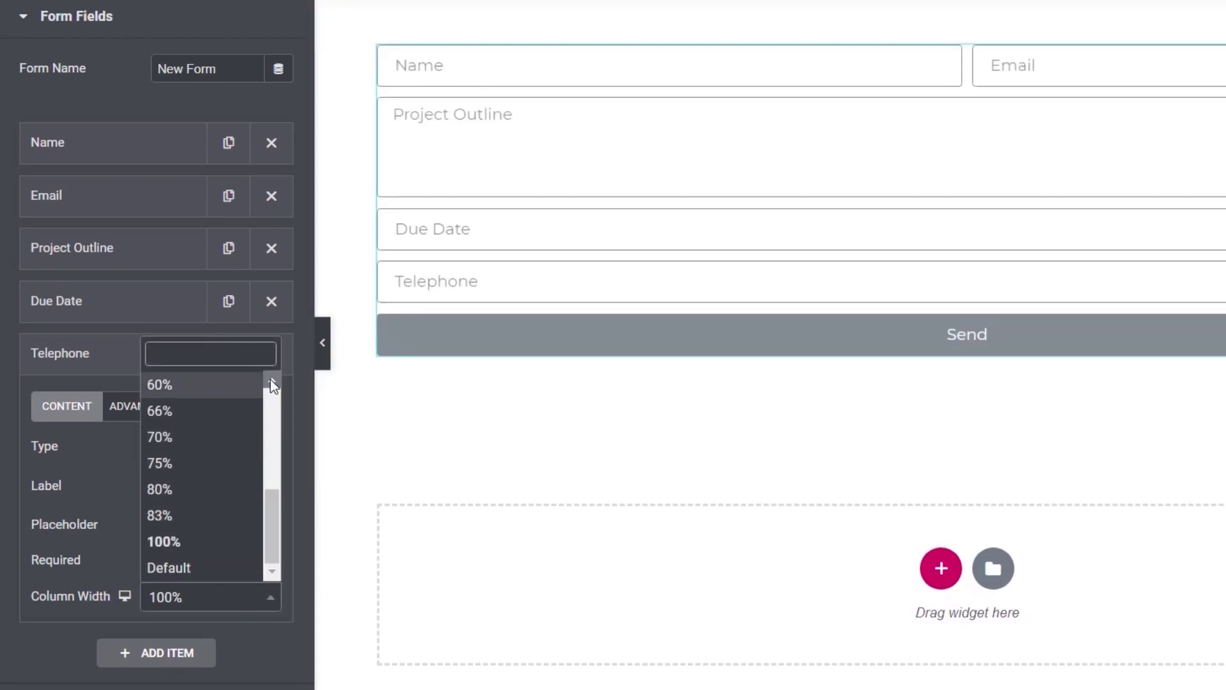
scroll(270, 378, up, 1)
click(184, 401)
Step: Set the Telephone field's ID to "telephone" and collapse its settings
click(131, 409)
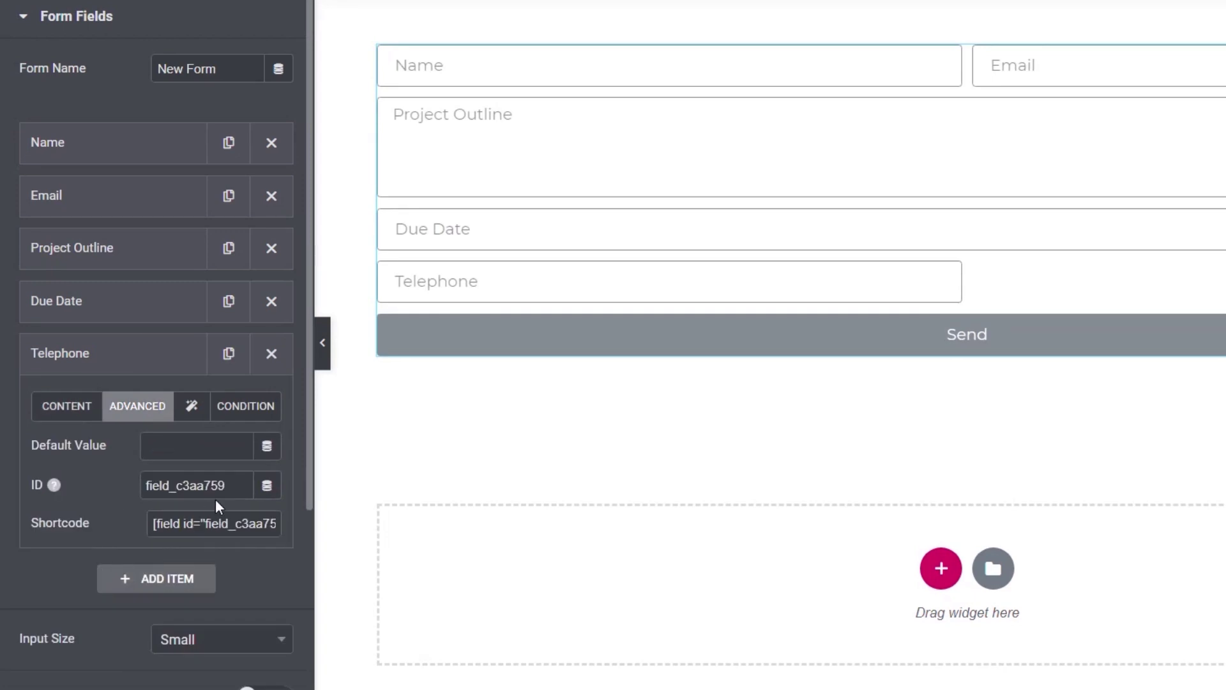
drag(228, 485, 136, 484)
text(telephone)
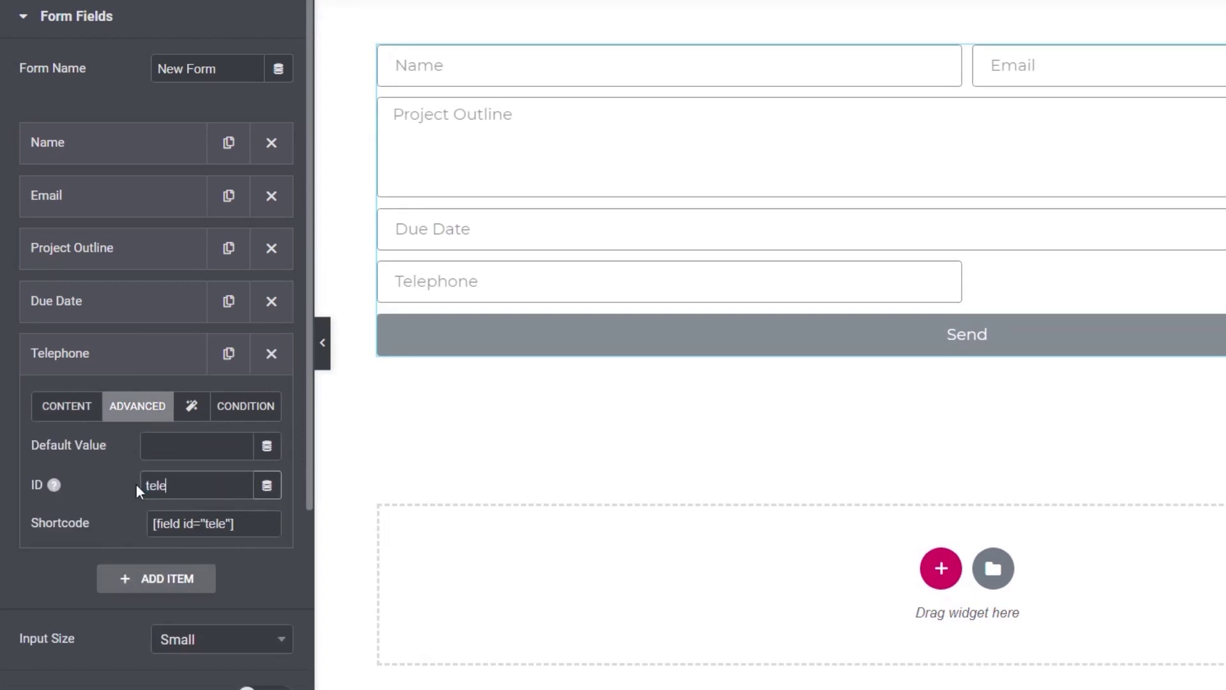
click(123, 356)
Step: Set the Due Date field's column width to 50% and collapse its settings
click(149, 307)
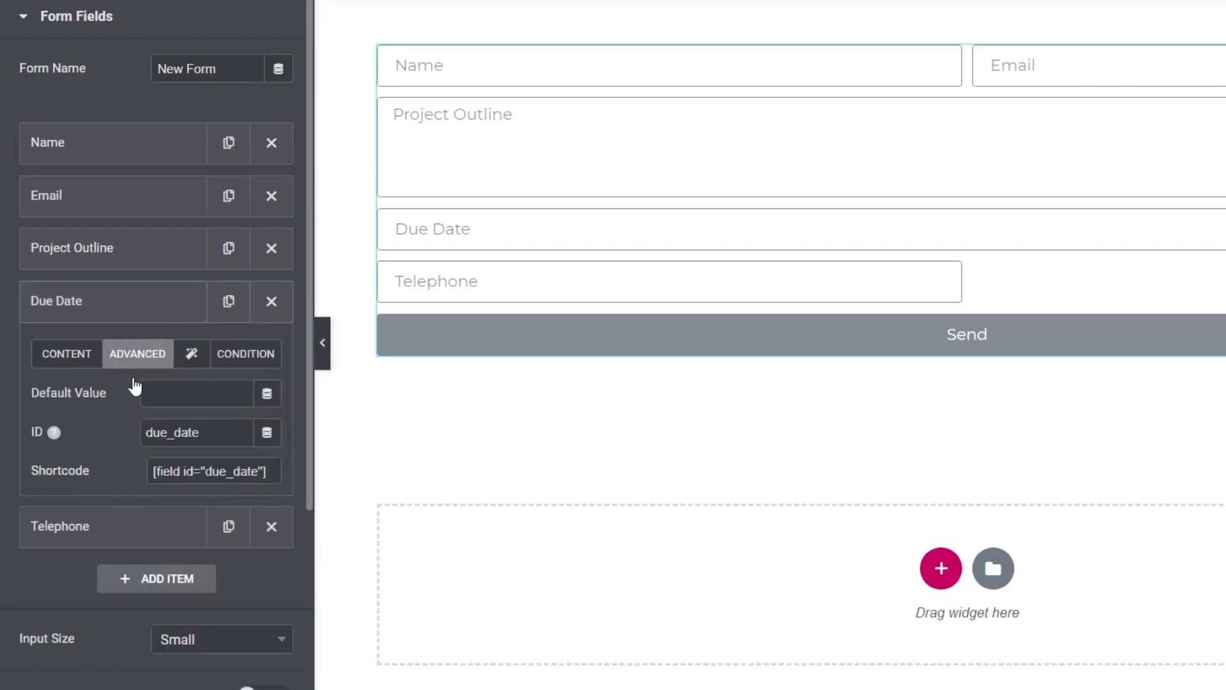
click(88, 361)
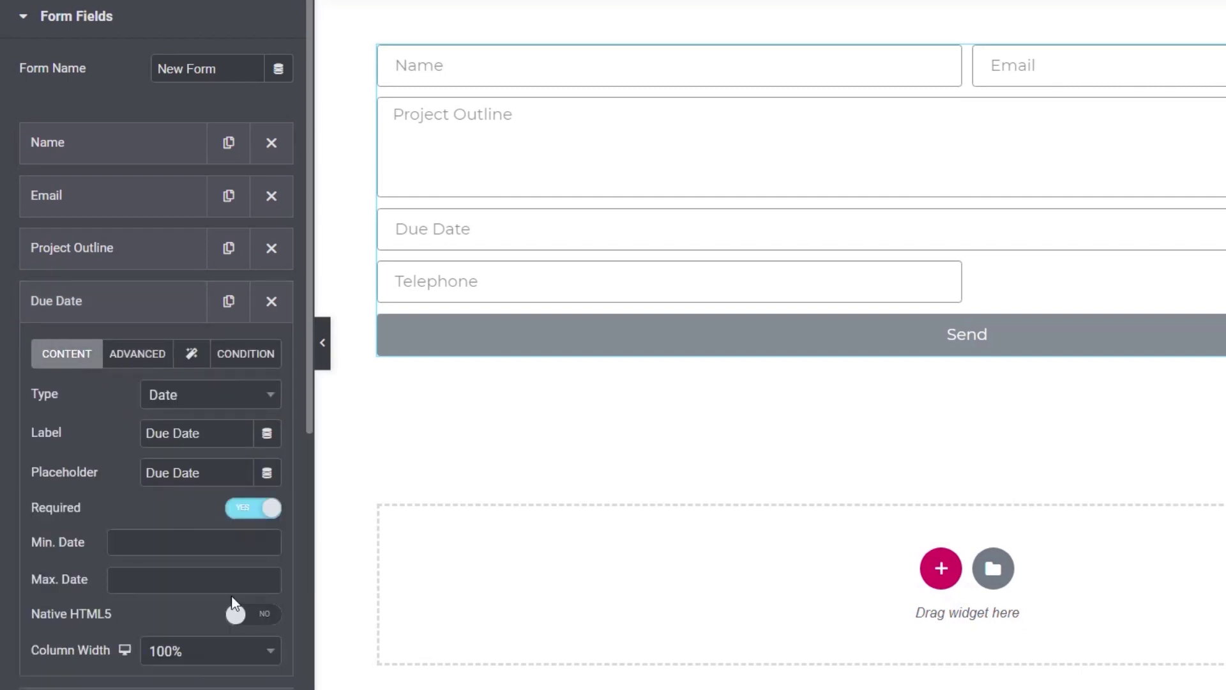
click(235, 655)
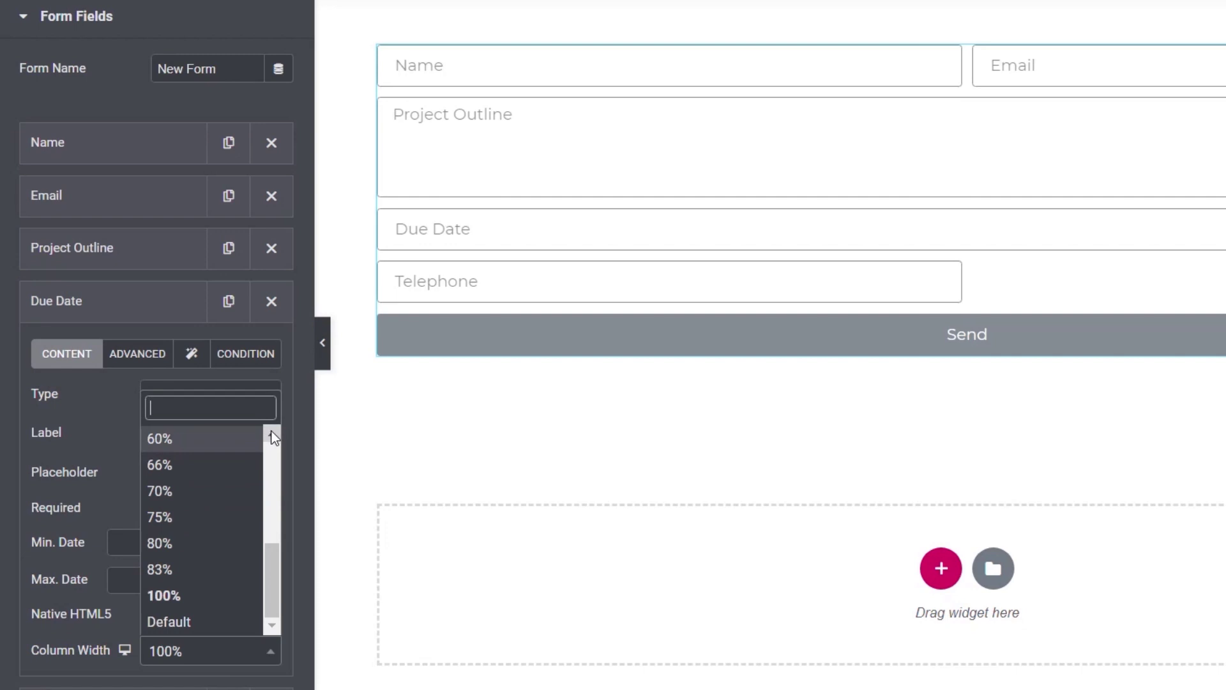
scroll(268, 441, up, 2)
click(232, 454)
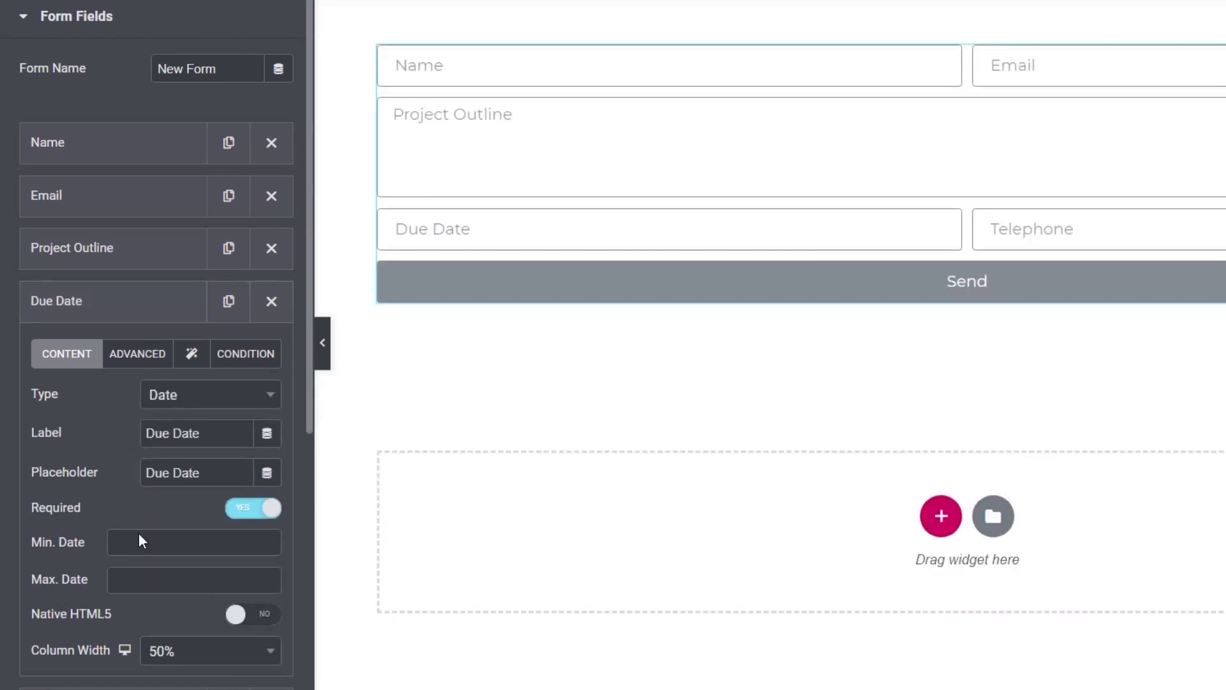
click(126, 316)
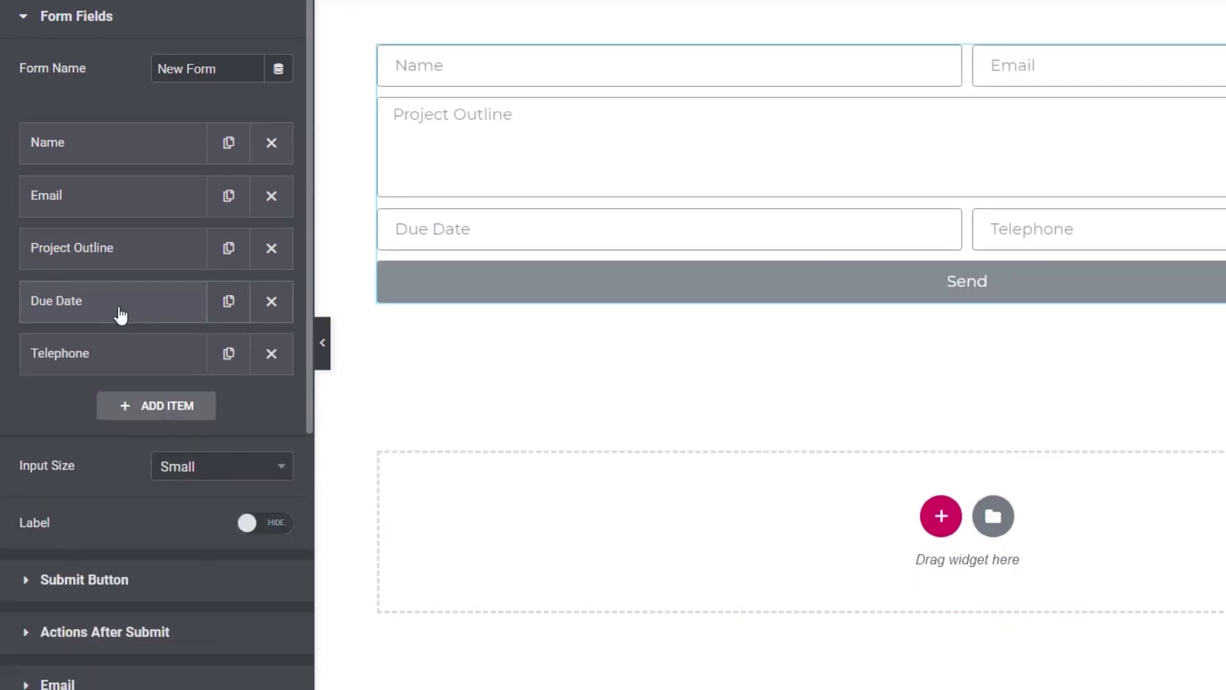
Step: Add a Select field to the form and label it "Project Type"
click(176, 407)
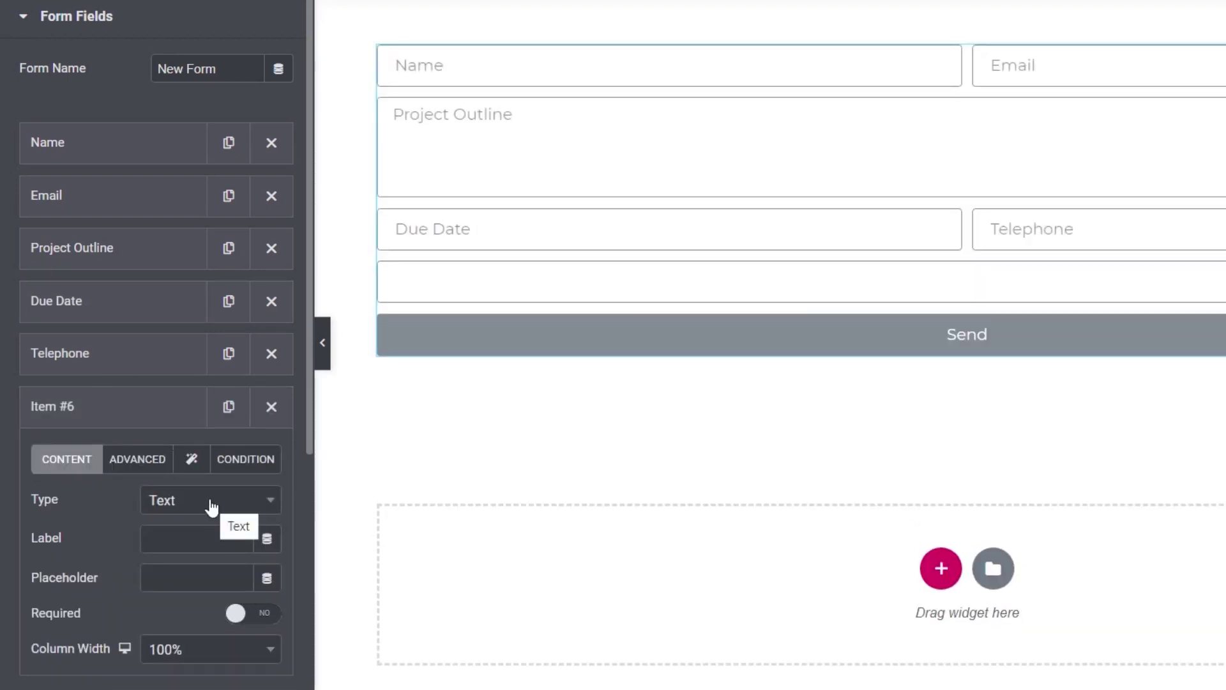
click(212, 505)
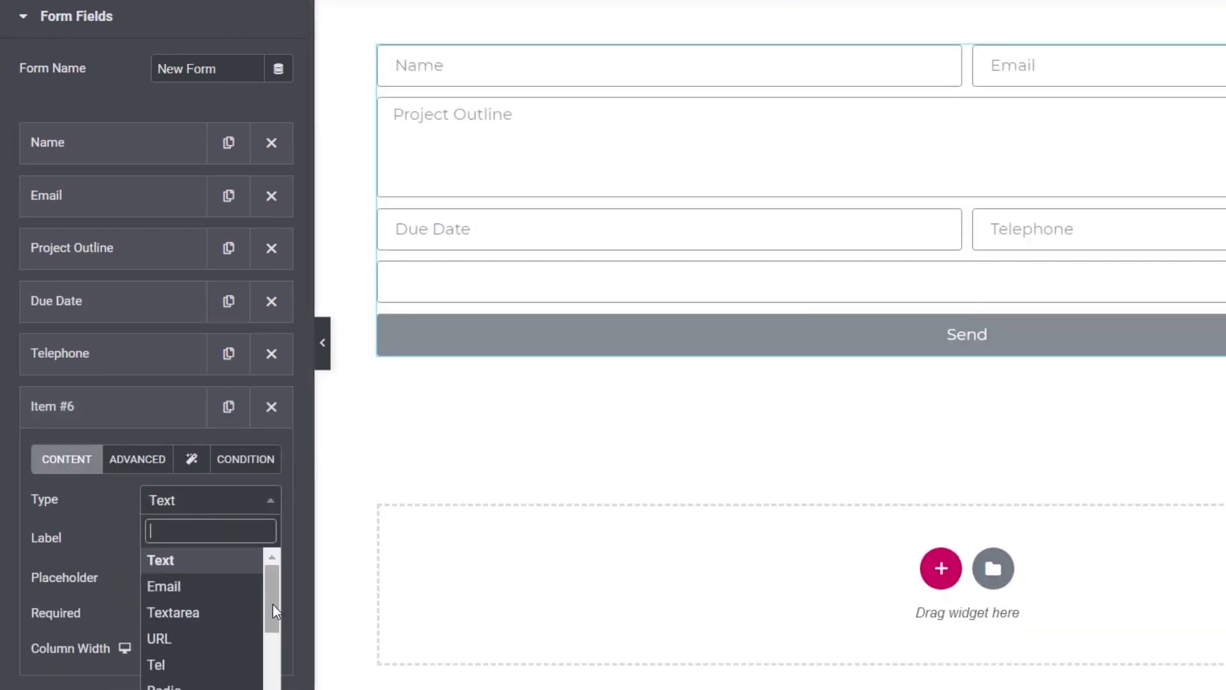
drag(273, 604, 238, 638)
click(195, 655)
click(178, 538)
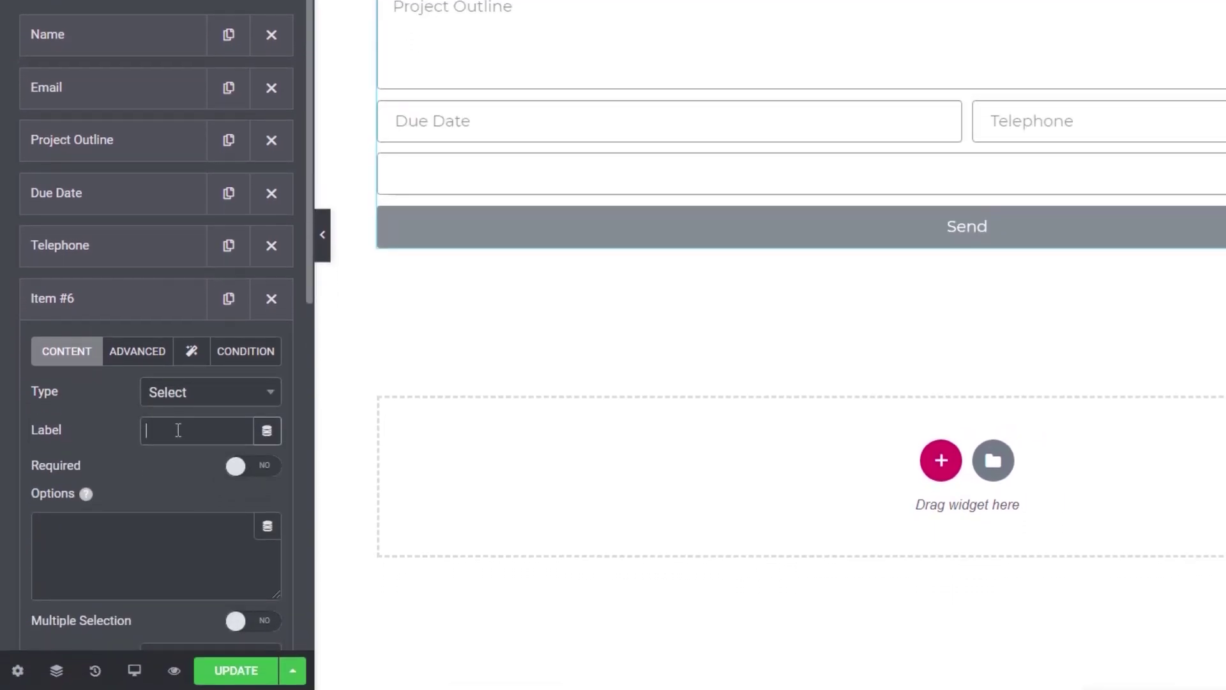
text(Pro)
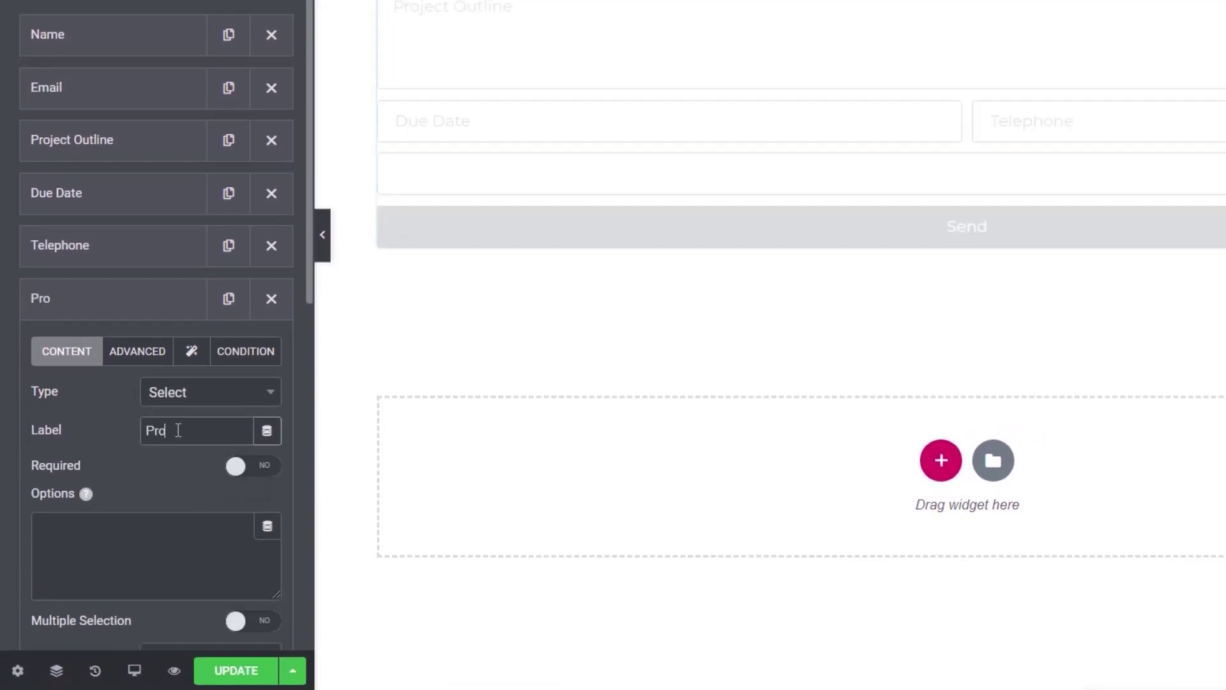
text(ject Type)
Step: Make the Project Type field required, with the options Please Choose..., Web Design, Website redesign, Social Media Campaign and SEO on separate lines
click(276, 477)
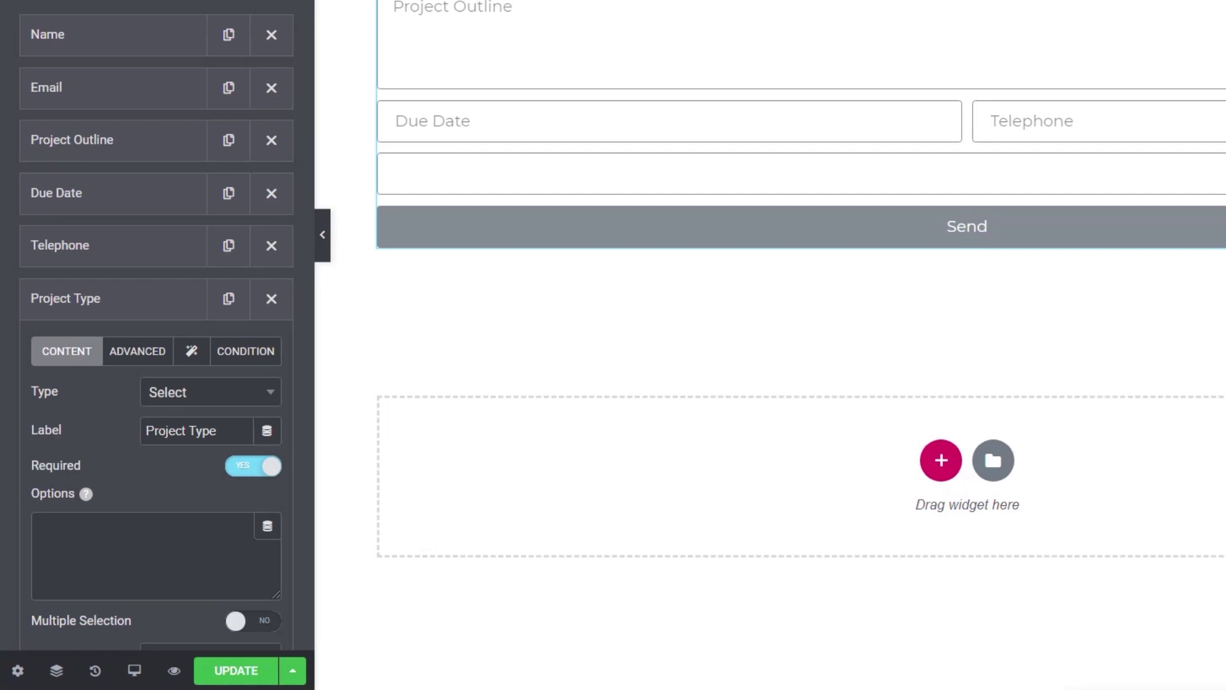
click(64, 566)
text(Please Choose... Web Design Website redesign Social Media Campaign SEO)
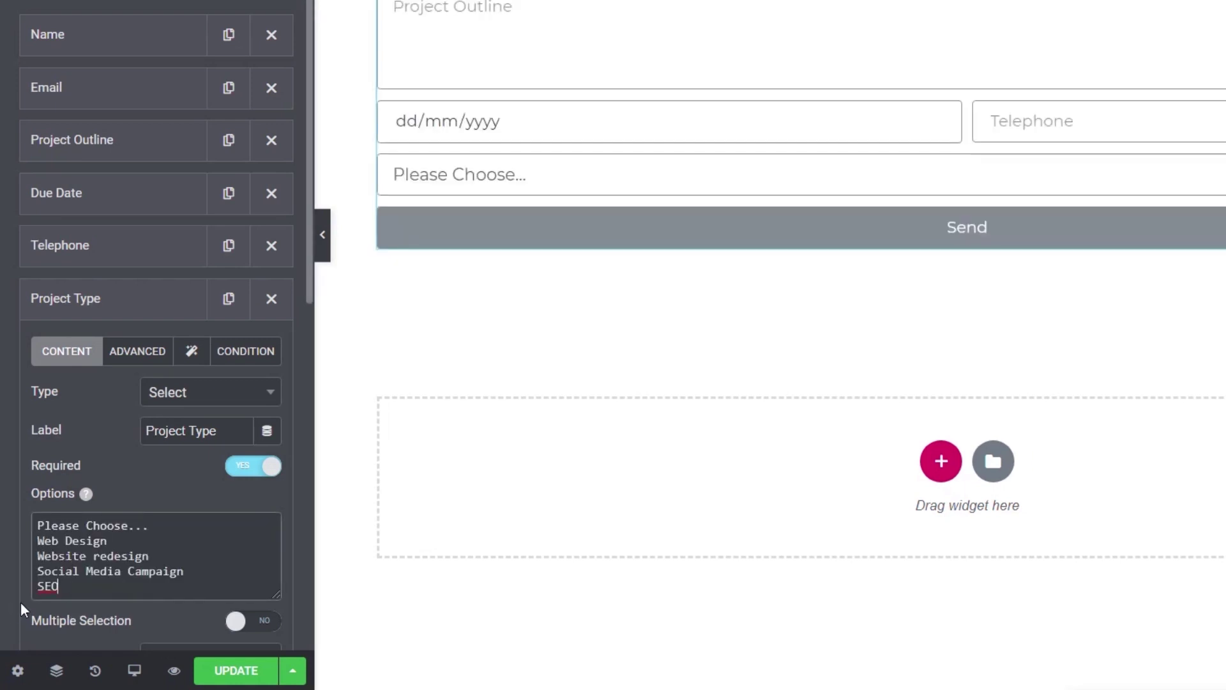
Step: Set the Project Type field's ID to "project_type" and collapse its settings
scroll(195, 562, down, 2)
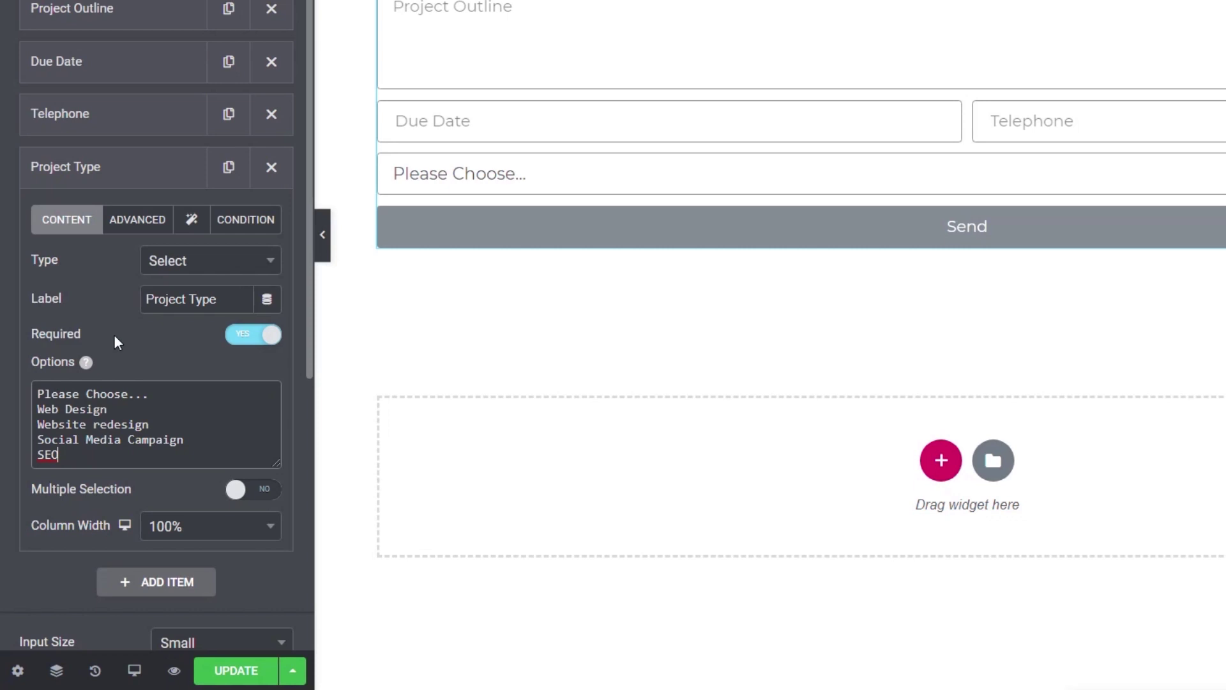
click(137, 220)
drag(234, 298, 145, 296)
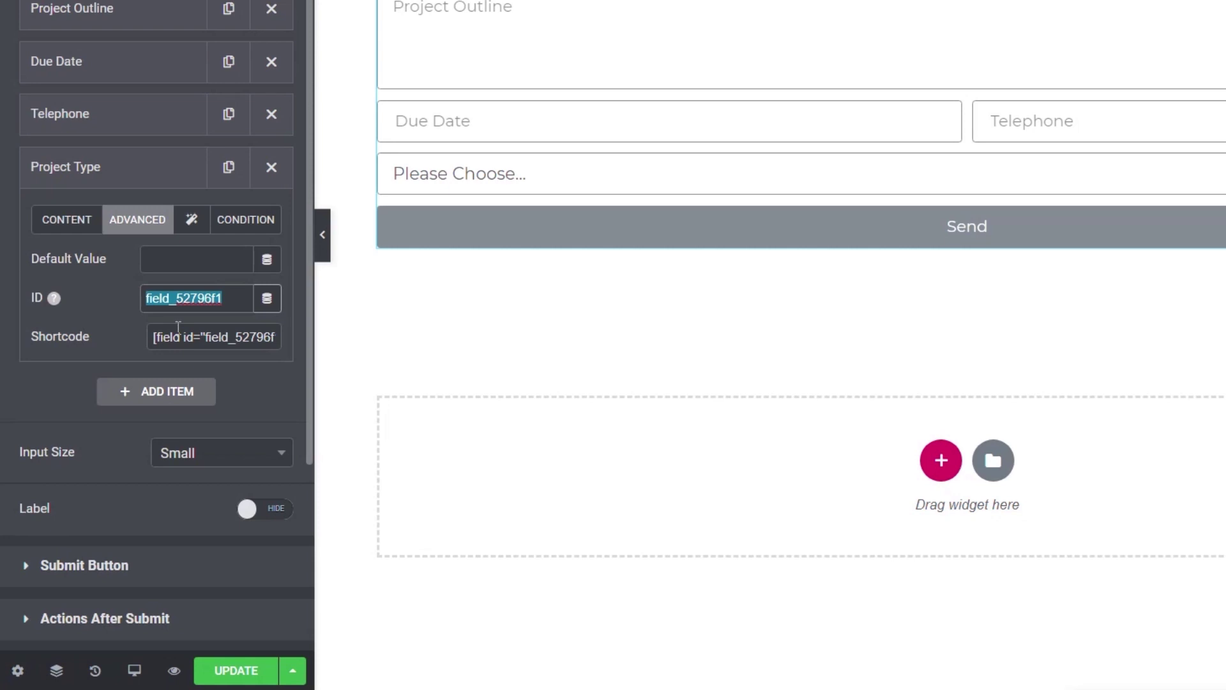
text(projecttype)
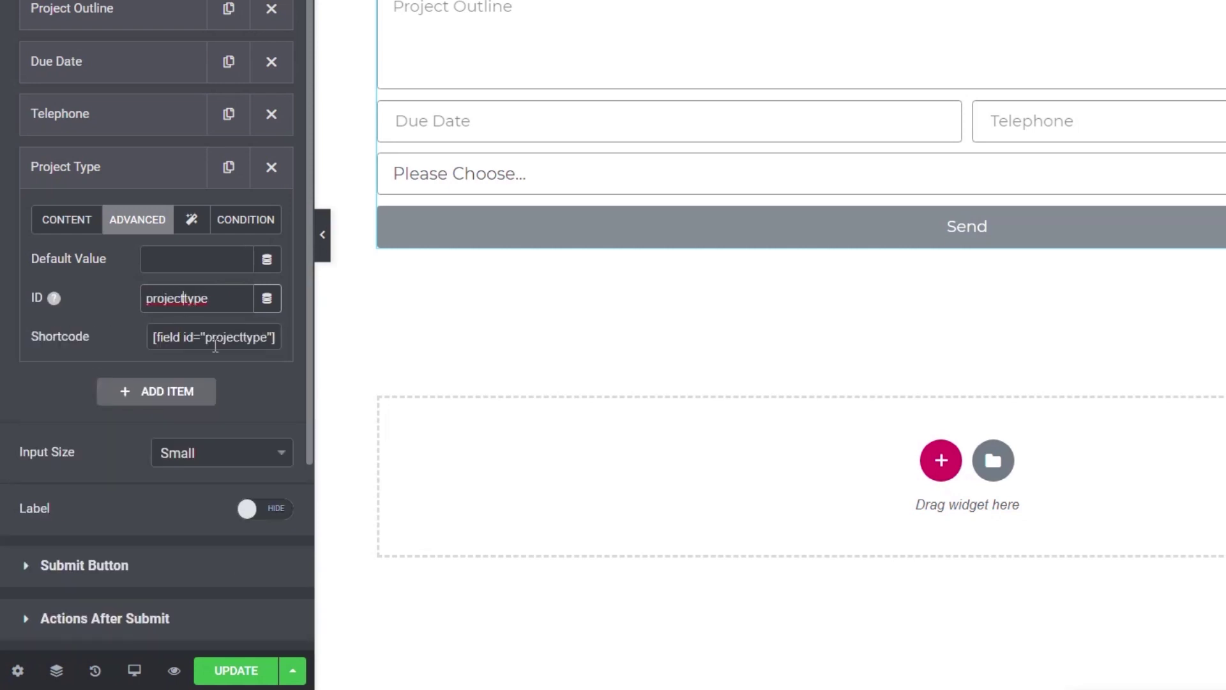
key(Left)
key(Left)
key(Left)
key(Left)
text(_)
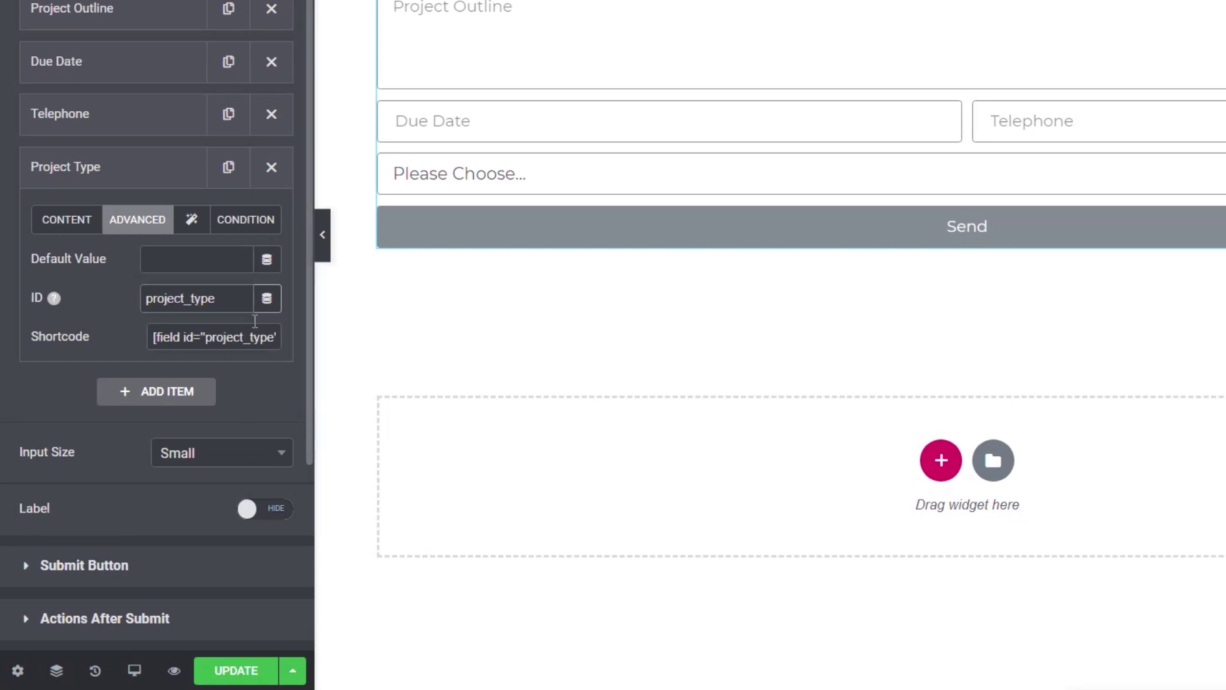
click(202, 263)
click(94, 185)
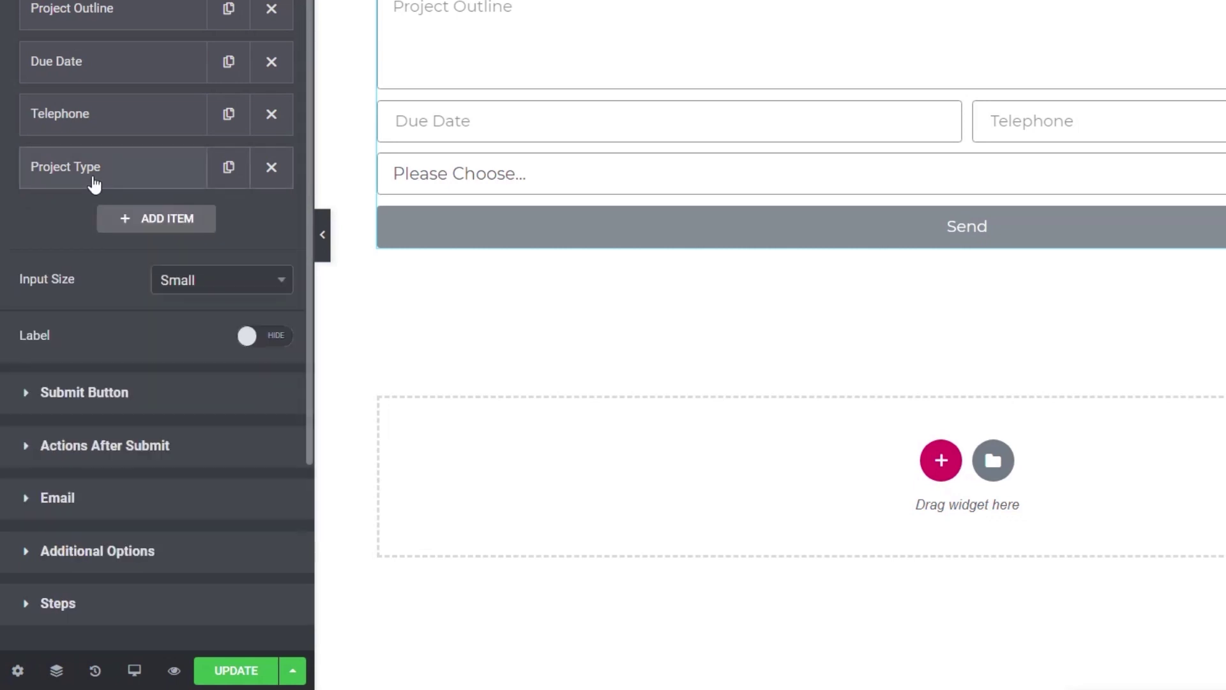
Step: Look at the form's available input size options
click(209, 283)
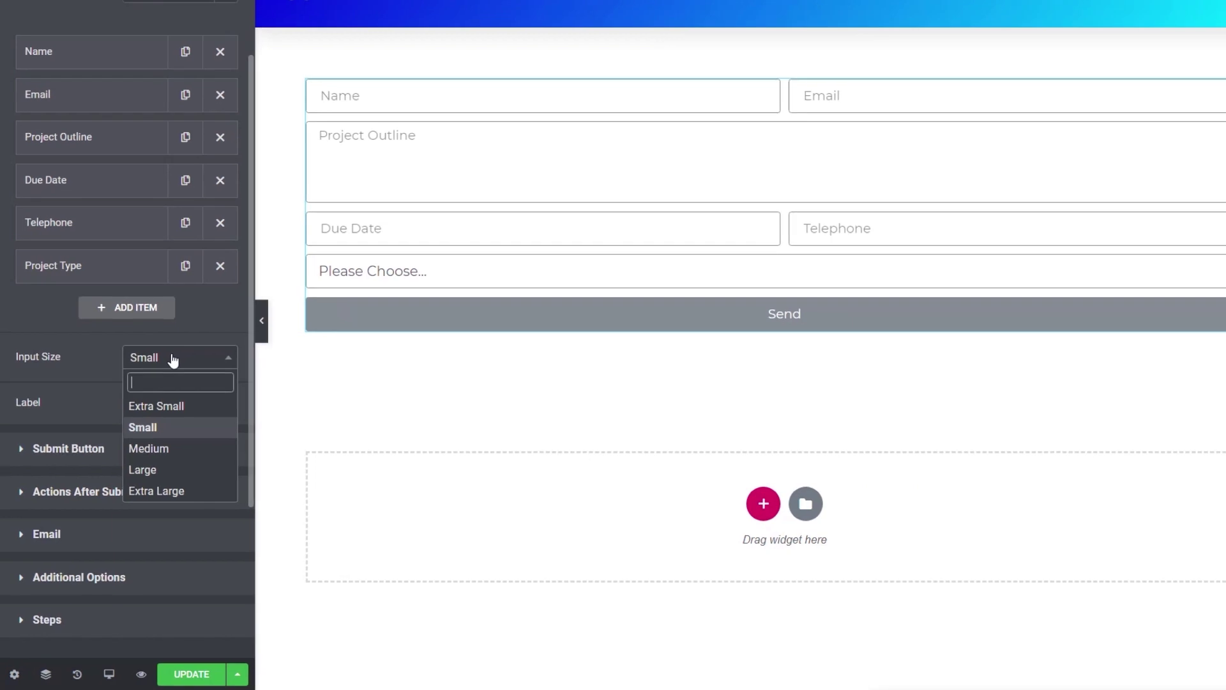
click(212, 283)
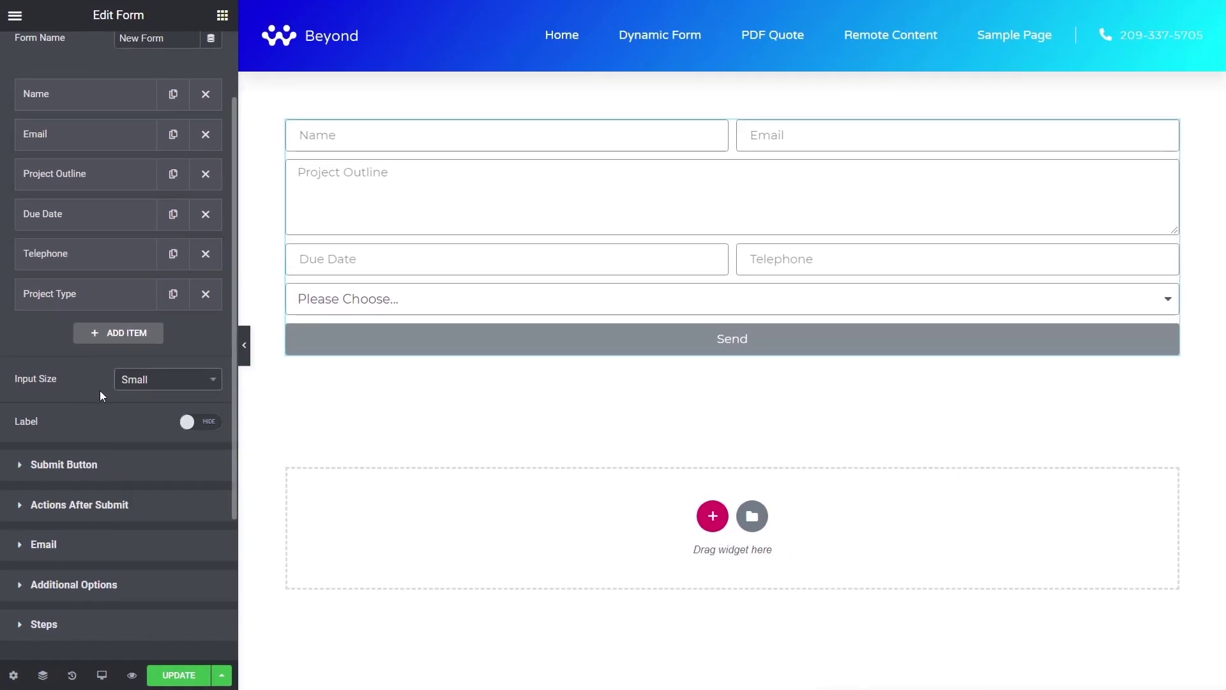
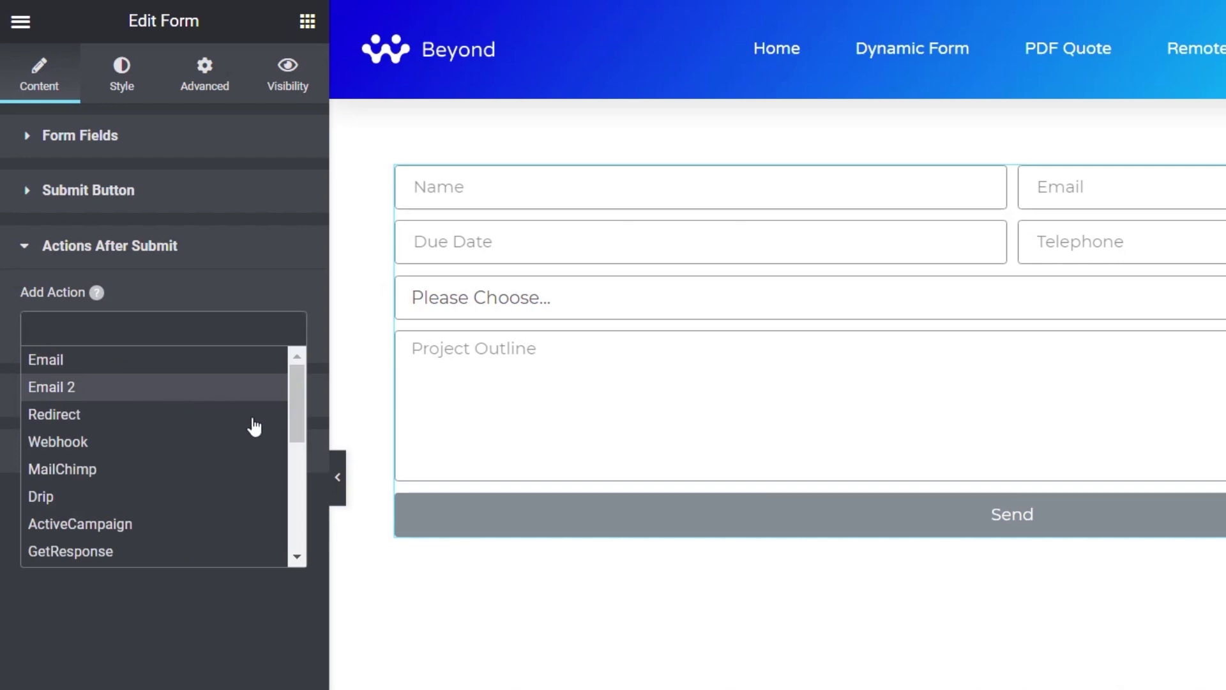
Step: Add Dynamic Email and PDF as the form's actions after submit, and open the PDF action's settings
drag(297, 404, 296, 495)
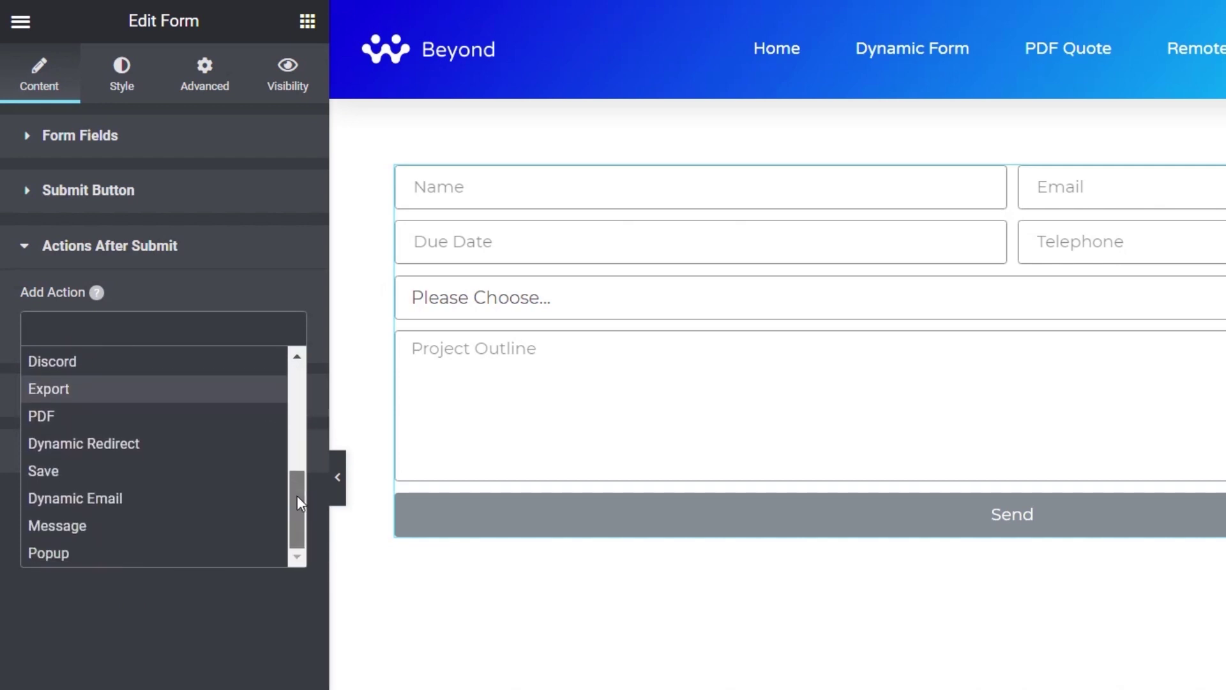
click(101, 505)
click(198, 340)
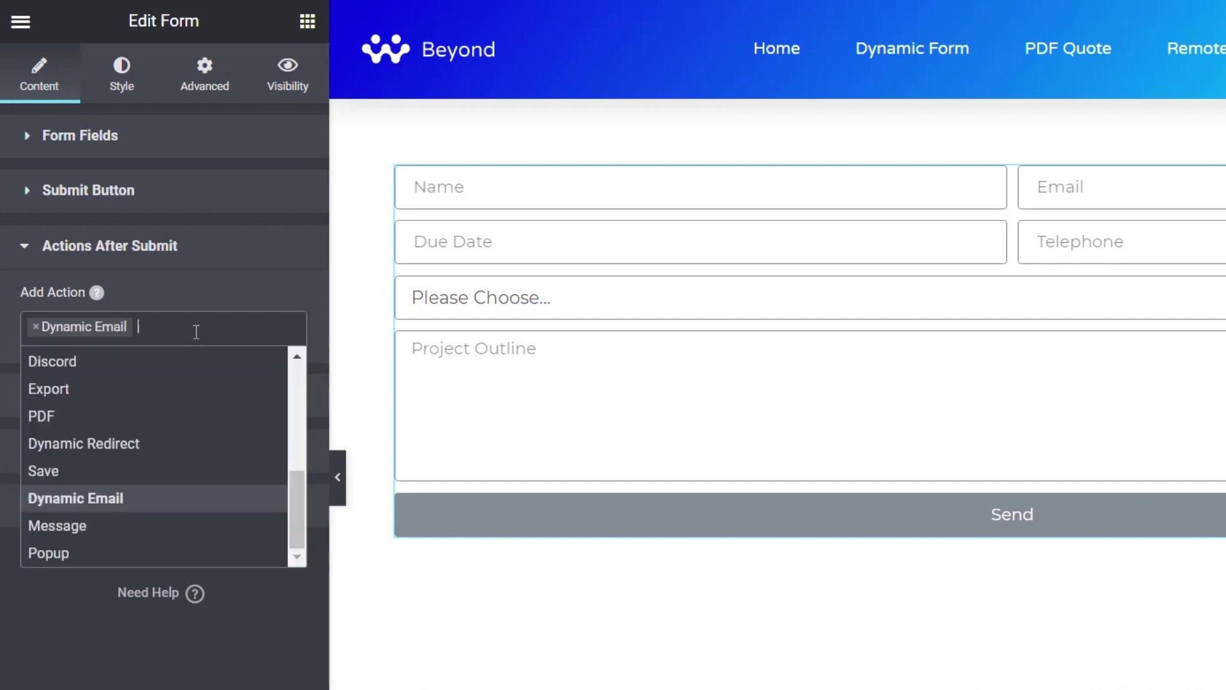
click(89, 423)
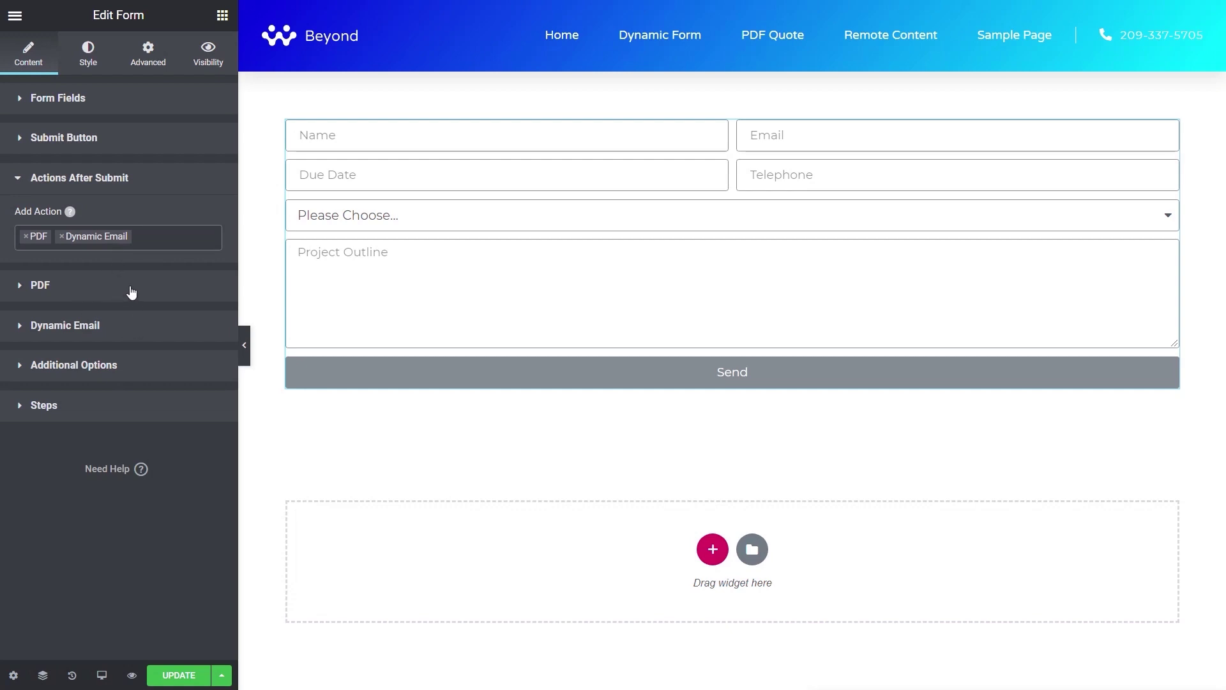
click(82, 287)
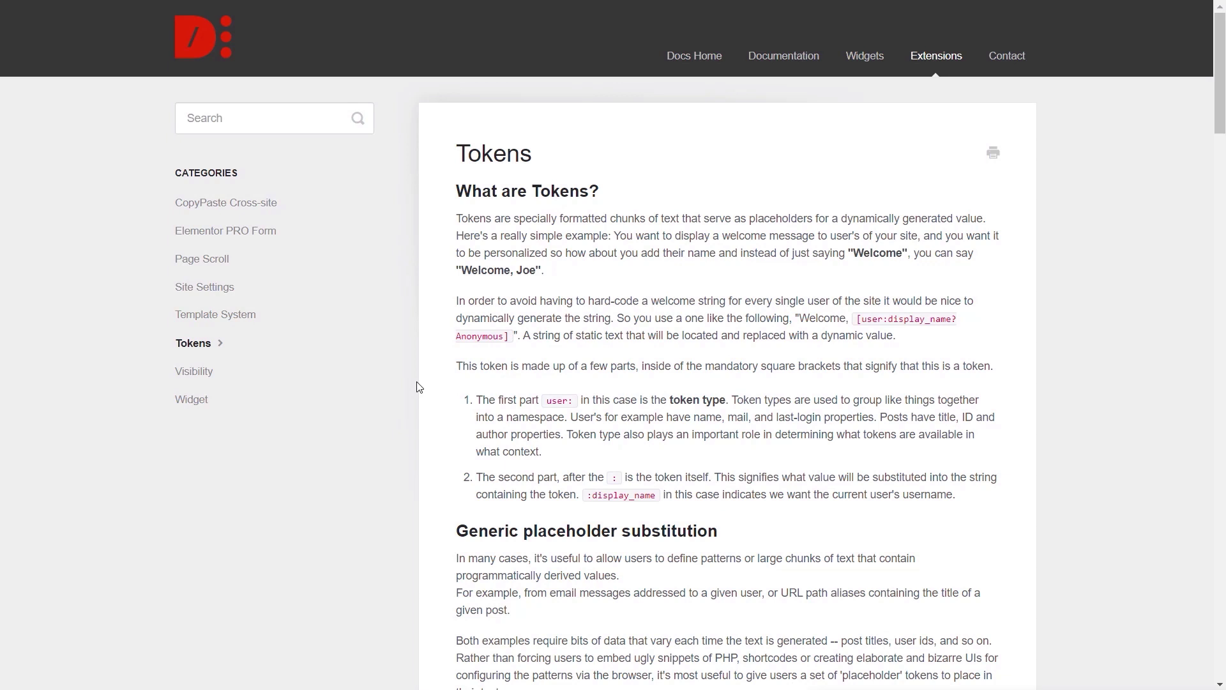
Step: Read the Tokens documentation on accessible data, token shortcode composition, and the Post and ACF token examples
scroll(418, 390, down, 8)
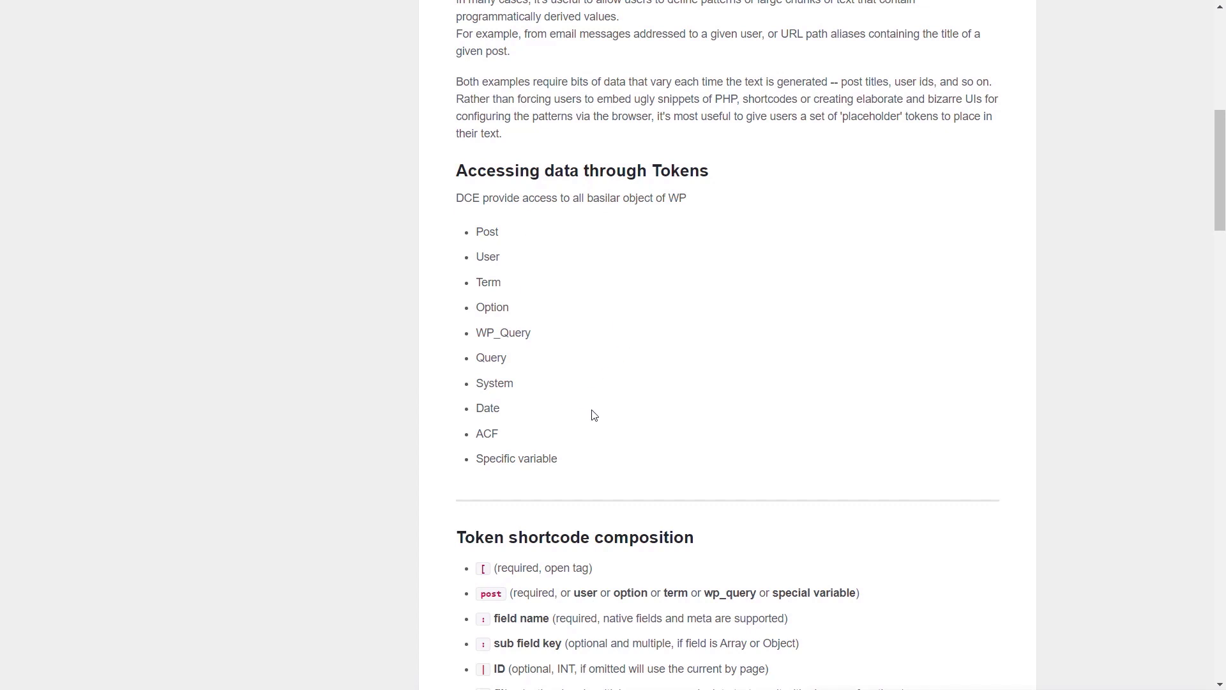
scroll(594, 415, down, 3)
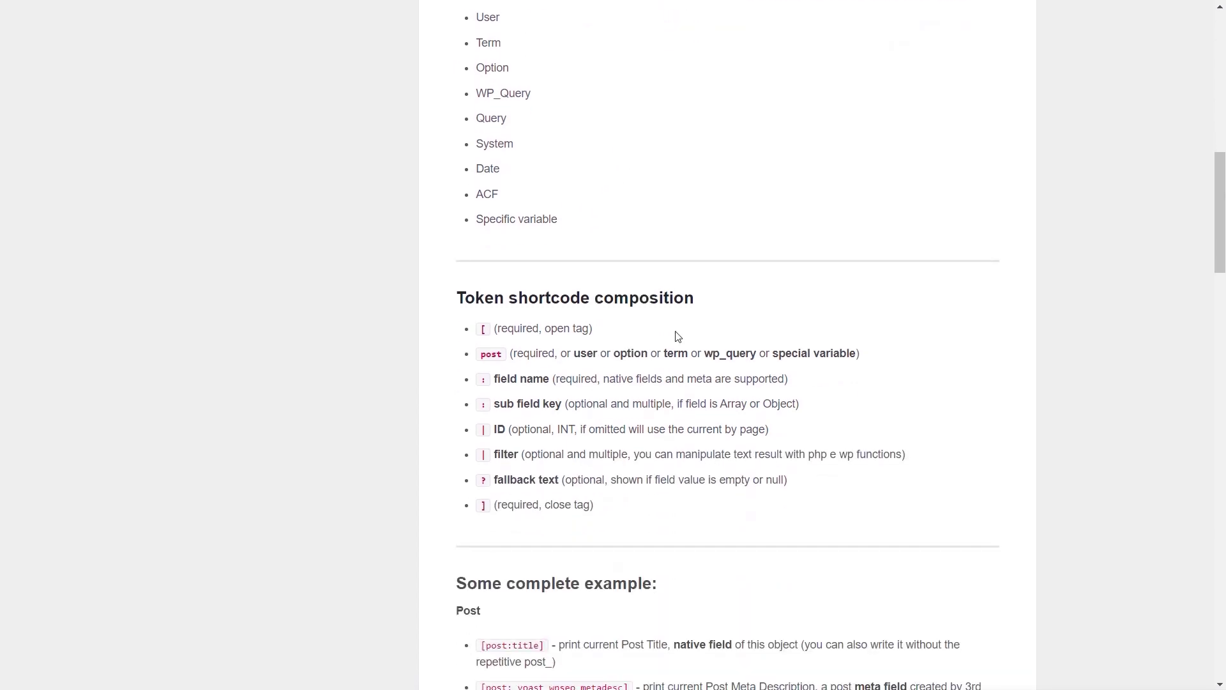
scroll(556, 449, down, 5)
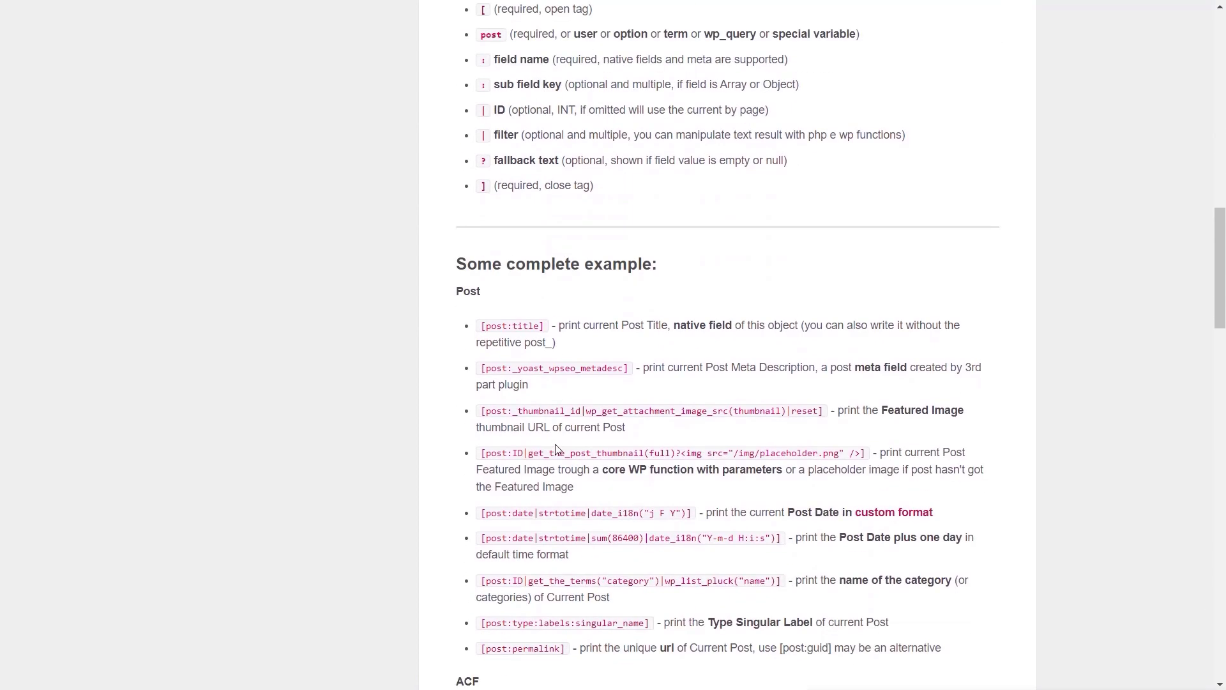
scroll(556, 448, down, 8)
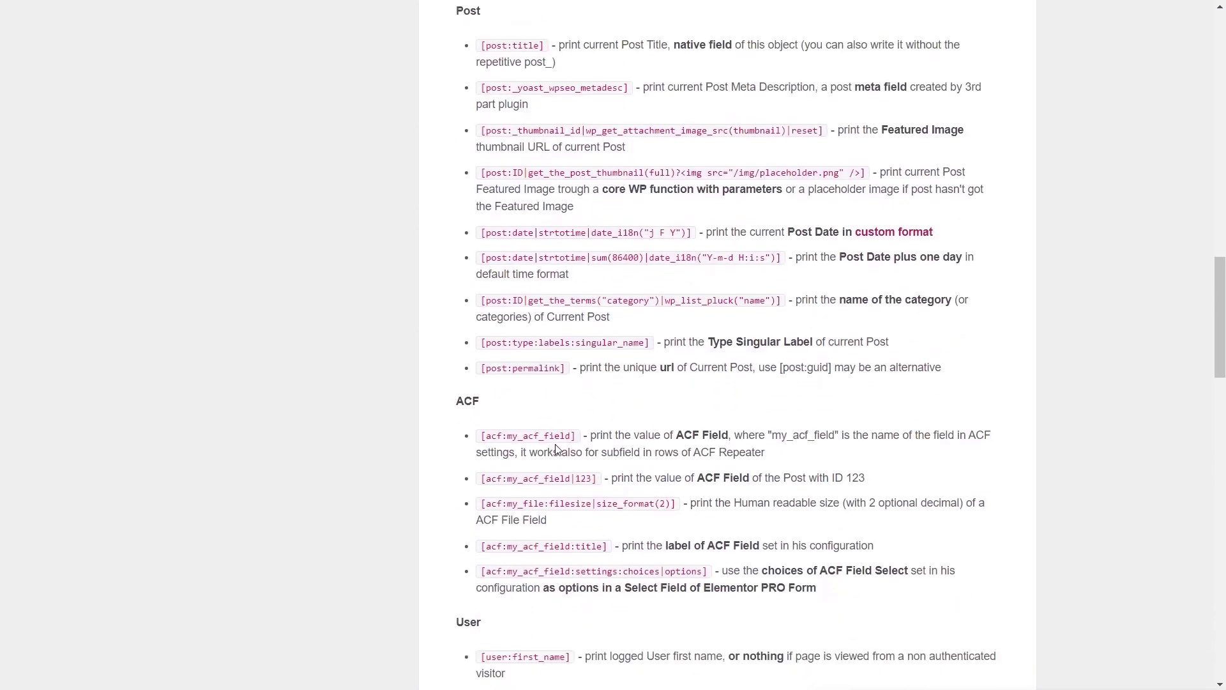
scroll(555, 449, down, 1)
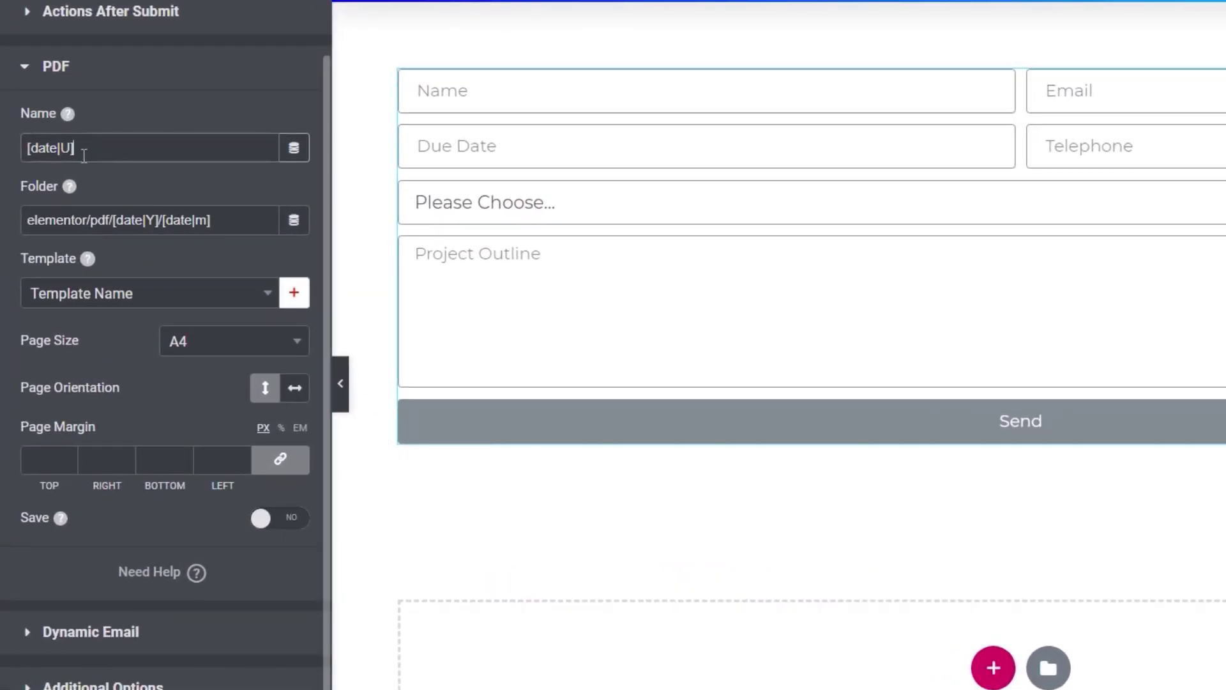
Step: Replace the PDF action's file name with "[form:name] Quote Request"
drag(81, 151, 26, 149)
key(BackSpace)
text(Quote Request)
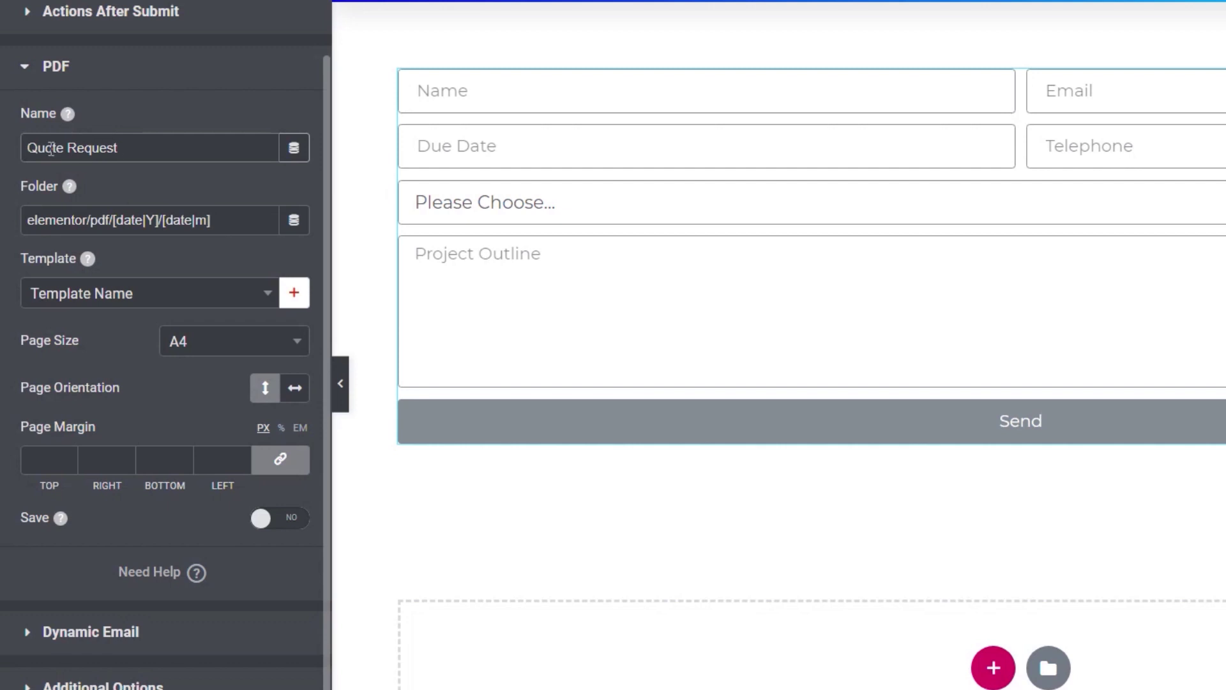
click(32, 149)
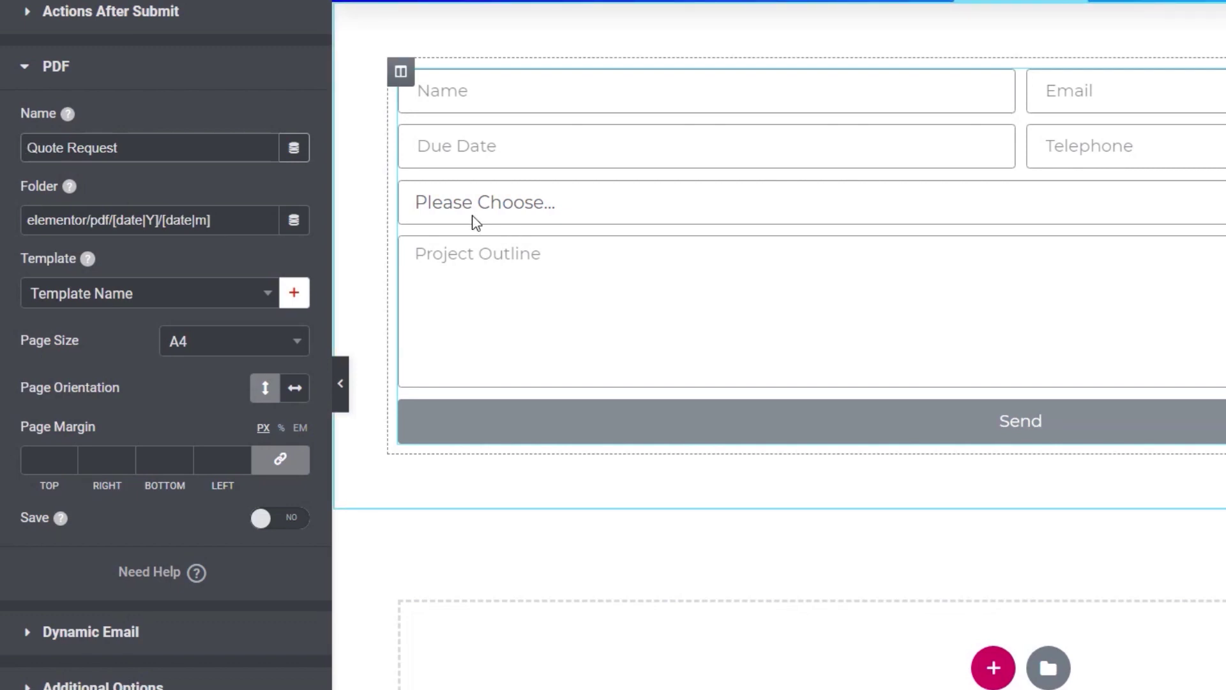
text([form)
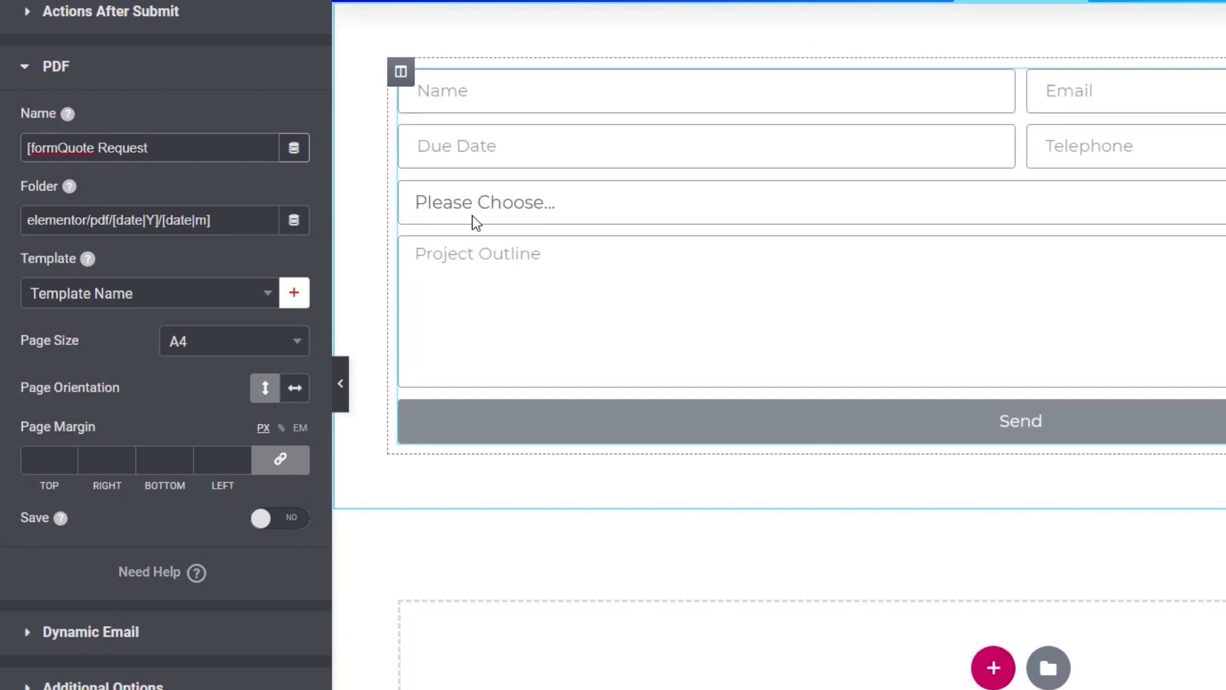
text(:name])
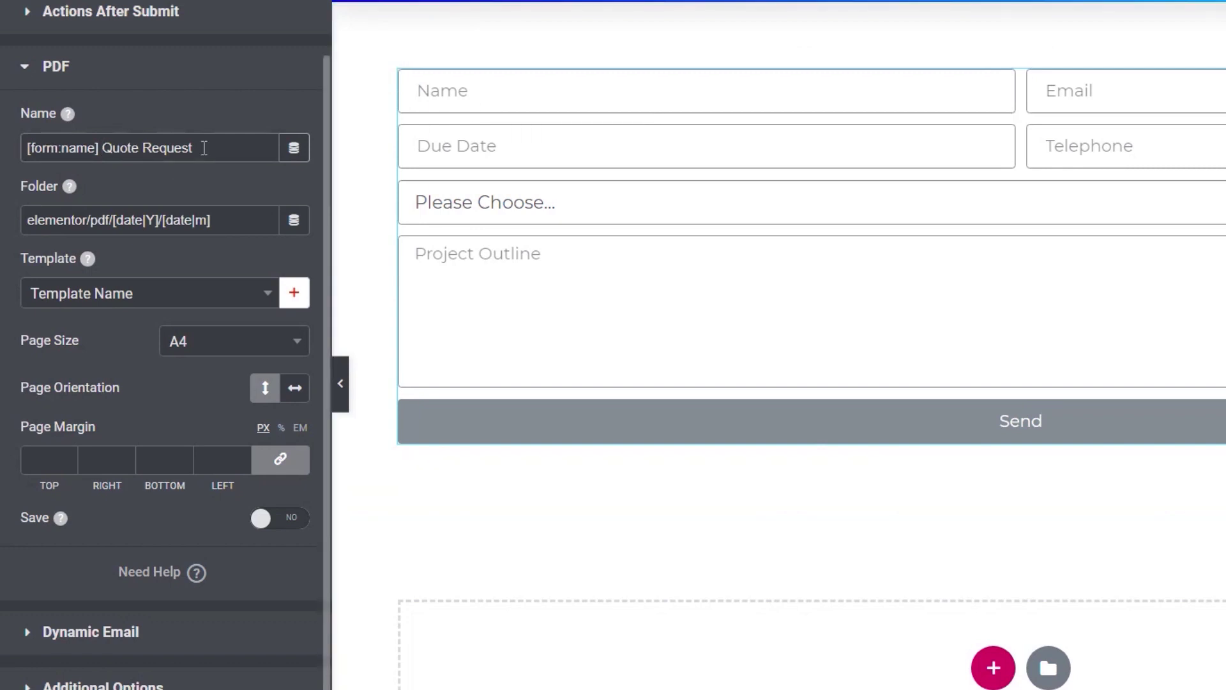
Step: Check the ID of the form's Name field in its advanced settings, and return to the PDF settings
click(607, 102)
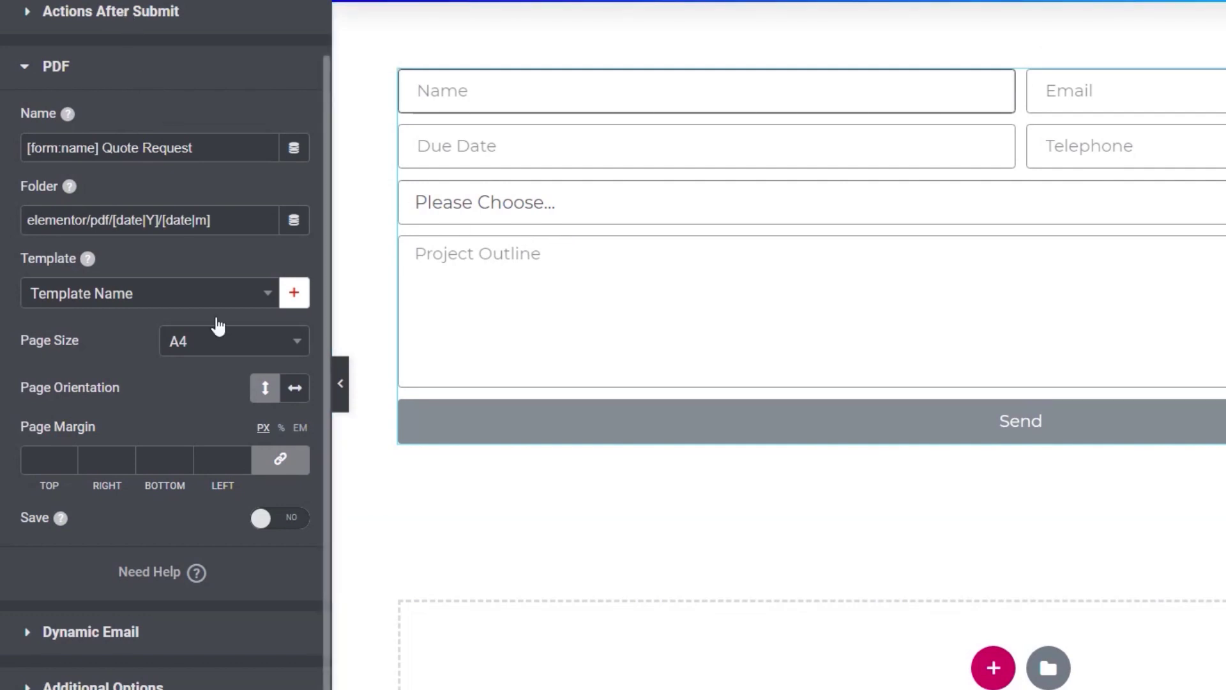
scroll(219, 325, up, 2)
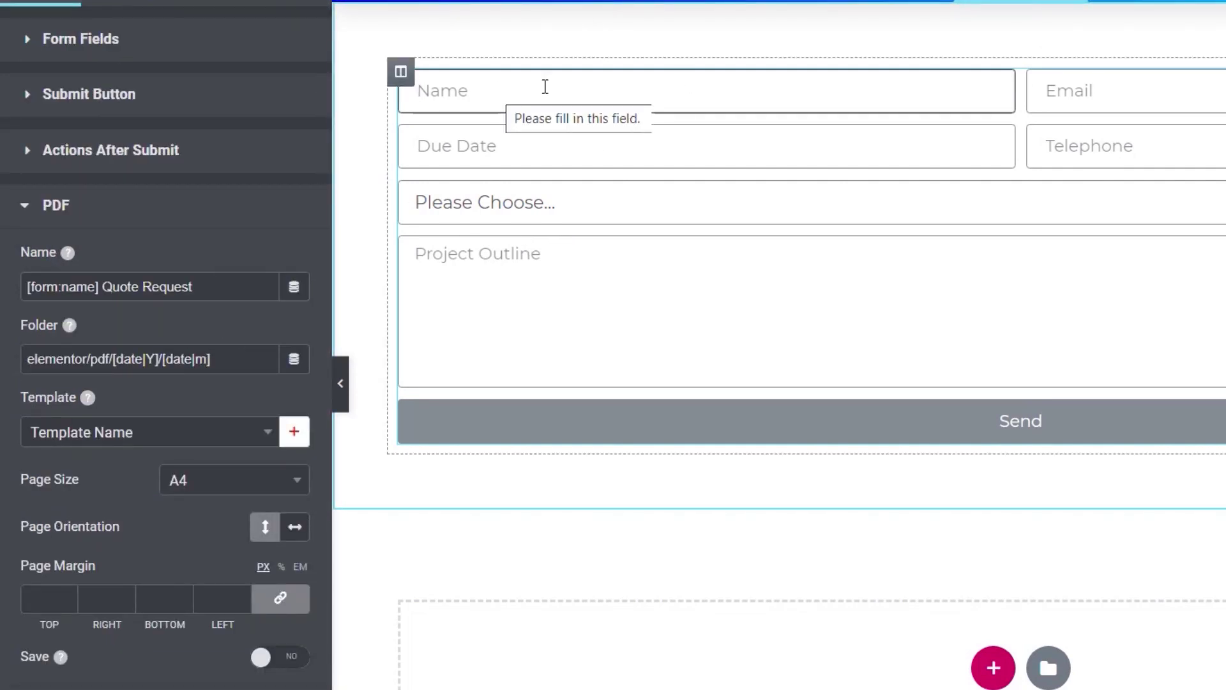
click(78, 50)
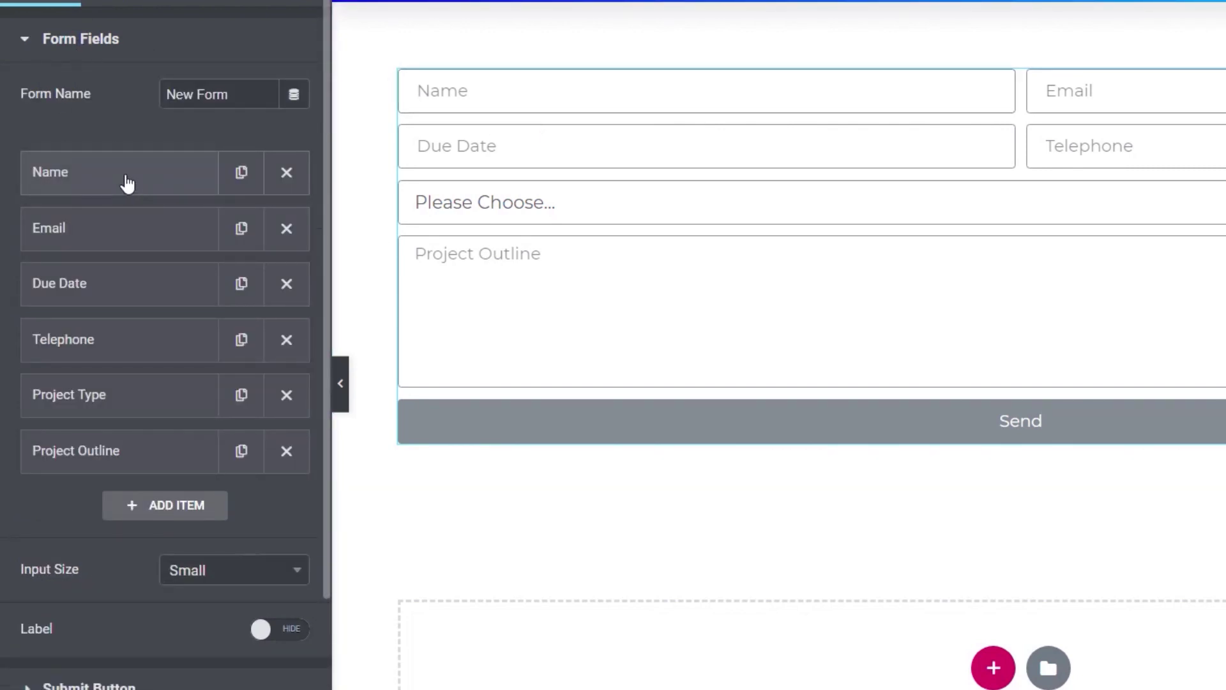
click(57, 179)
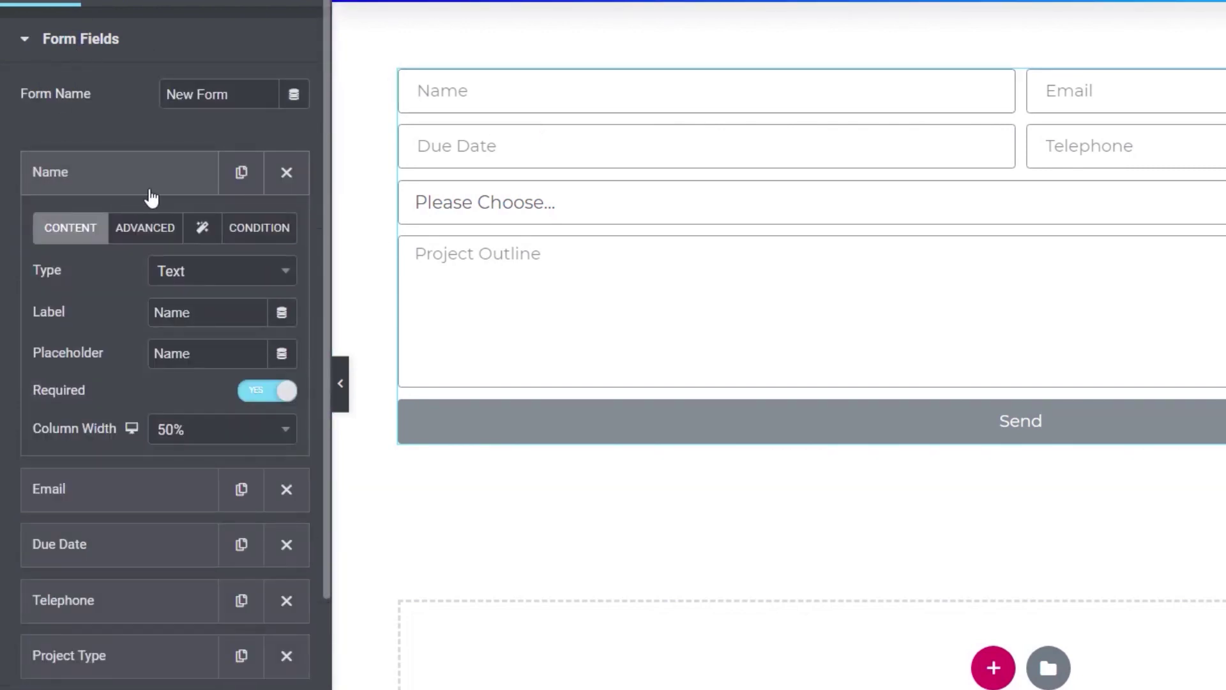
click(150, 230)
double_click(202, 317)
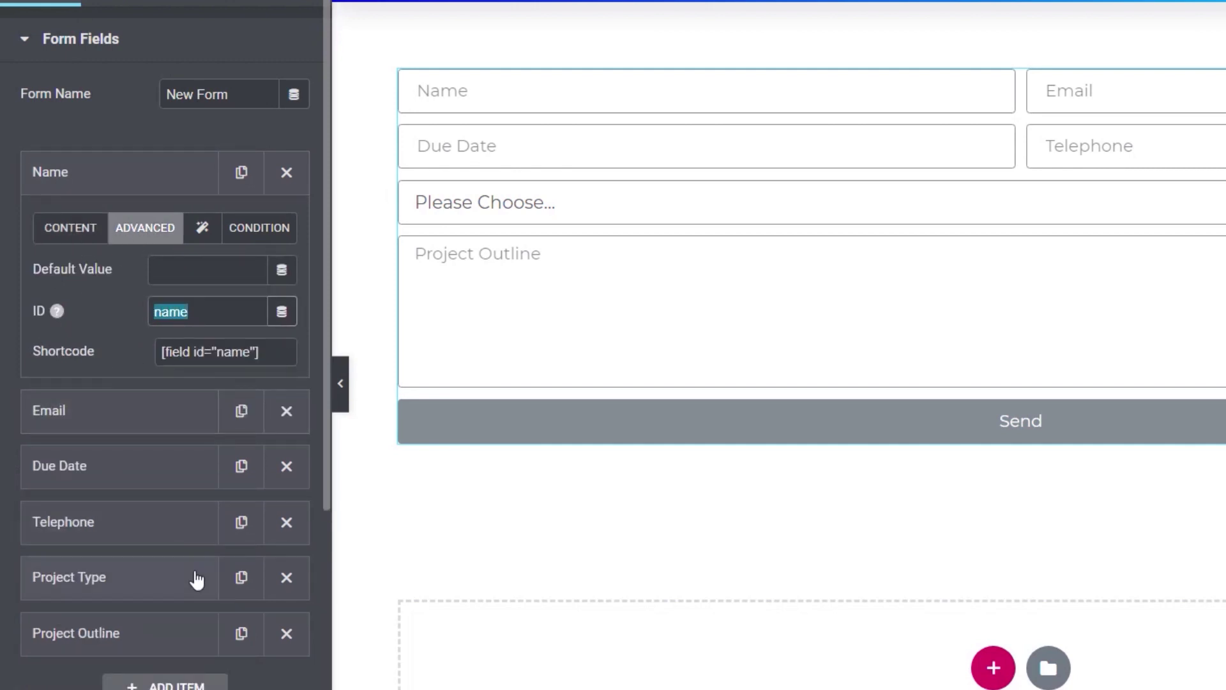
scroll(196, 574, down, 5)
click(121, 577)
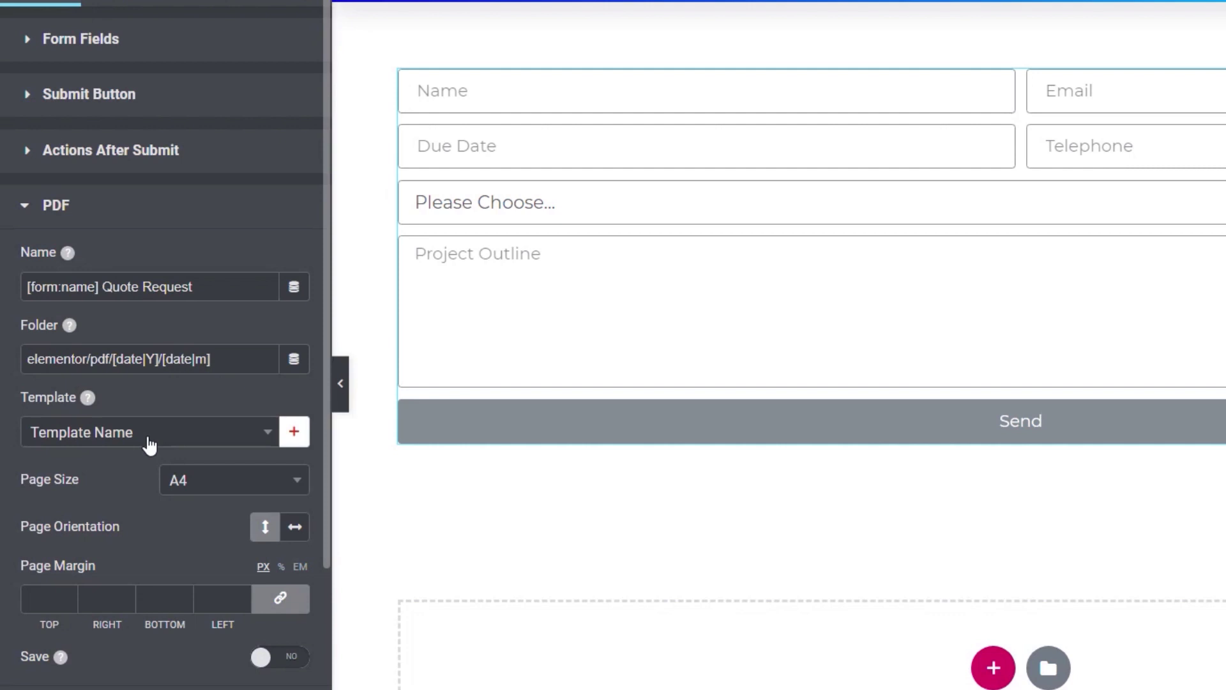
Step: Look through the page sizes available for the PDF and close the list without changing the selection
scroll(148, 515, down, 2)
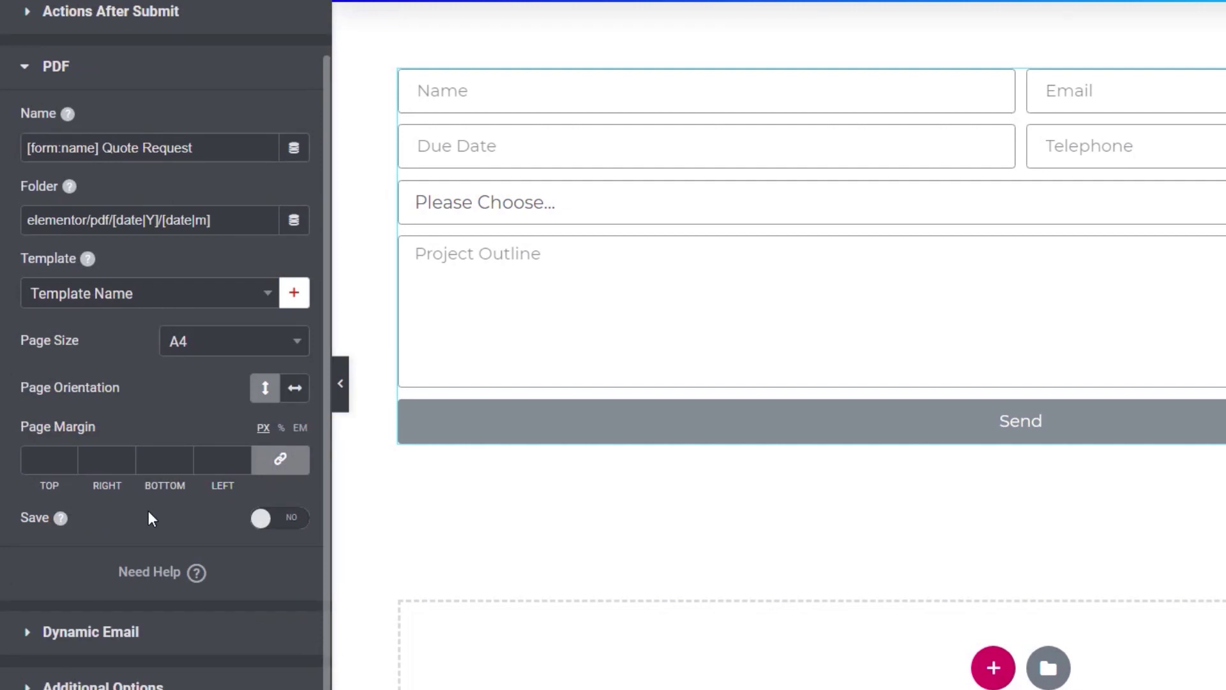
click(208, 350)
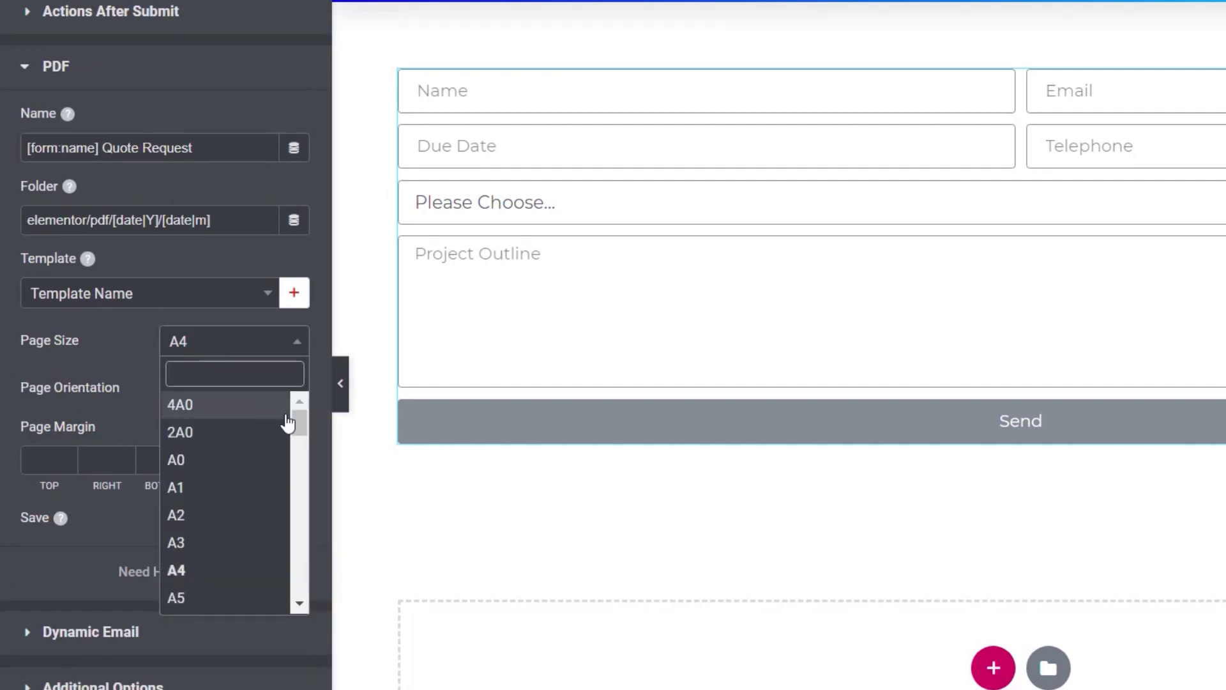
drag(301, 424, 166, 350)
click(116, 335)
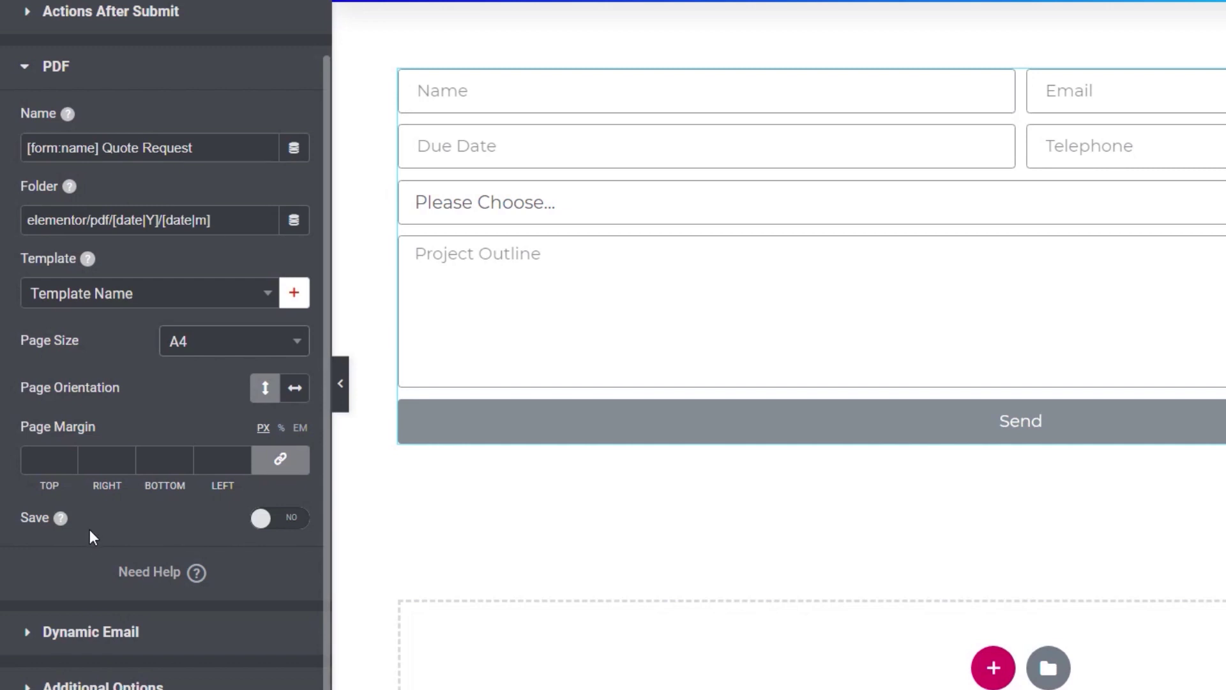
Step: Turn on saving for the generated PDF and clear its default description
click(304, 523)
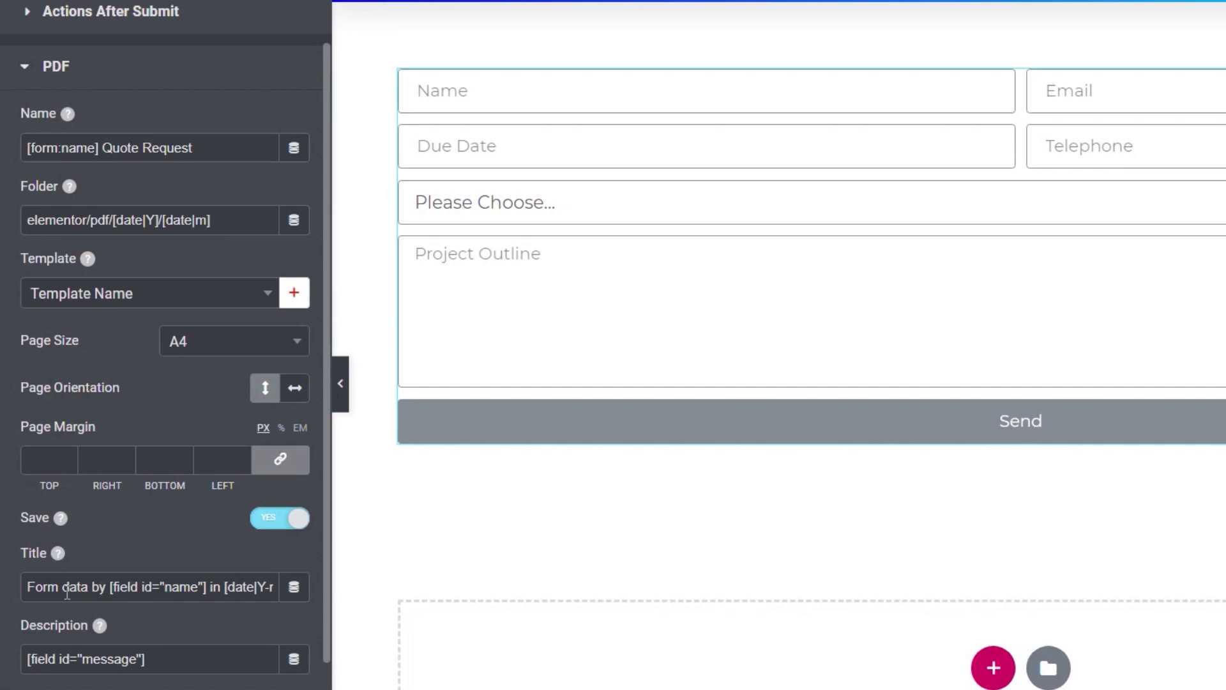
drag(110, 588, 203, 588)
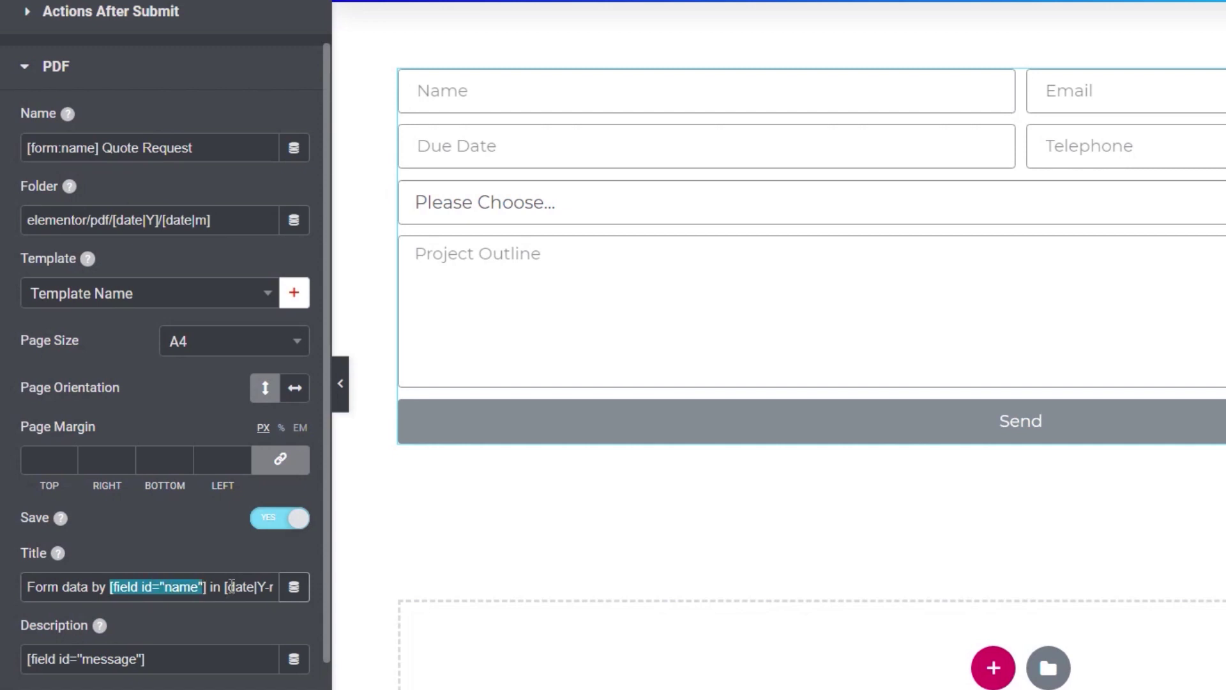
click(210, 586)
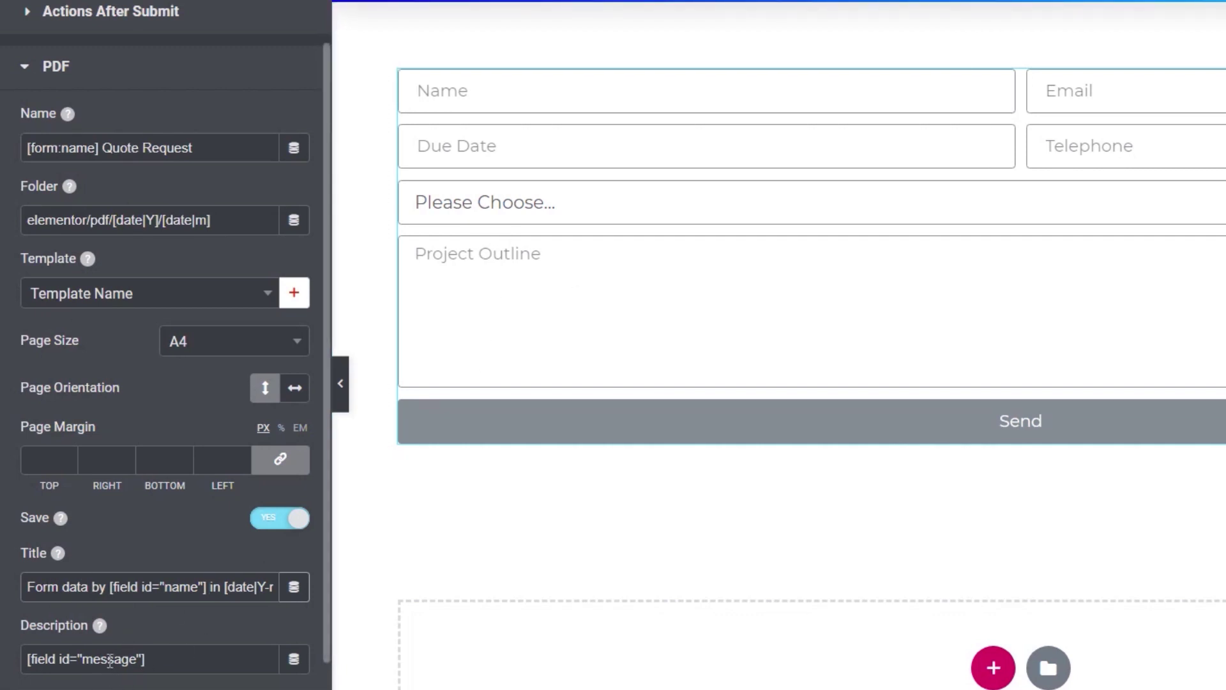
drag(194, 658, 26, 664)
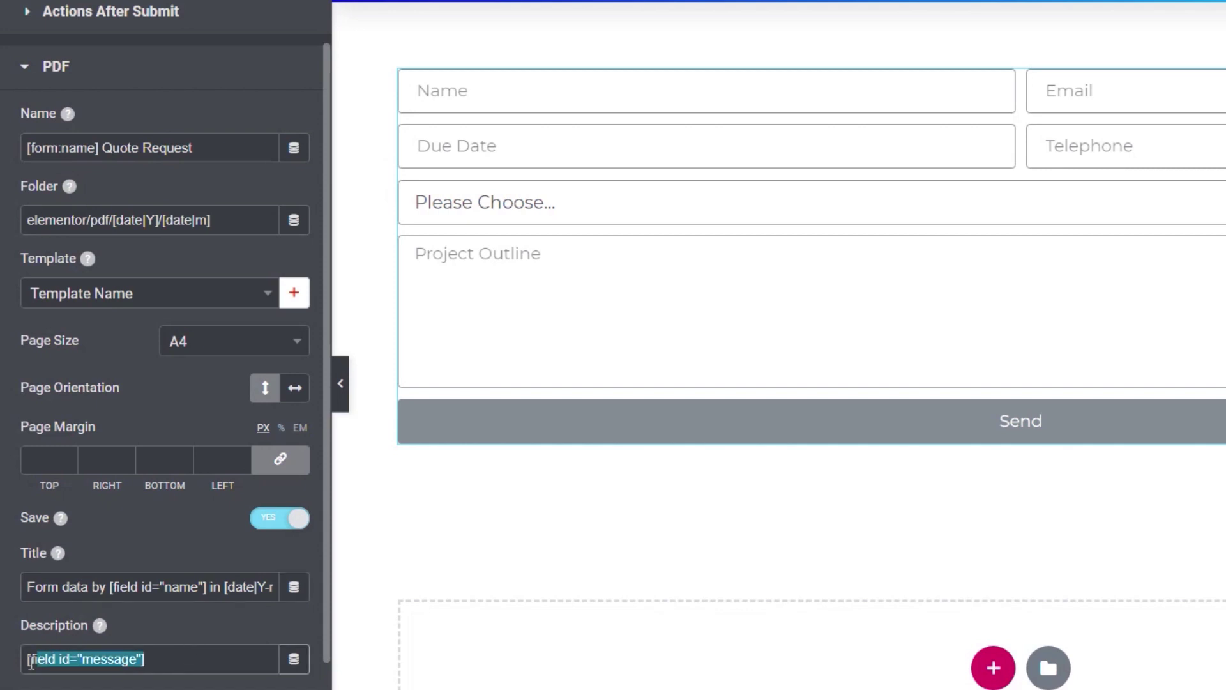
key(BackSpace)
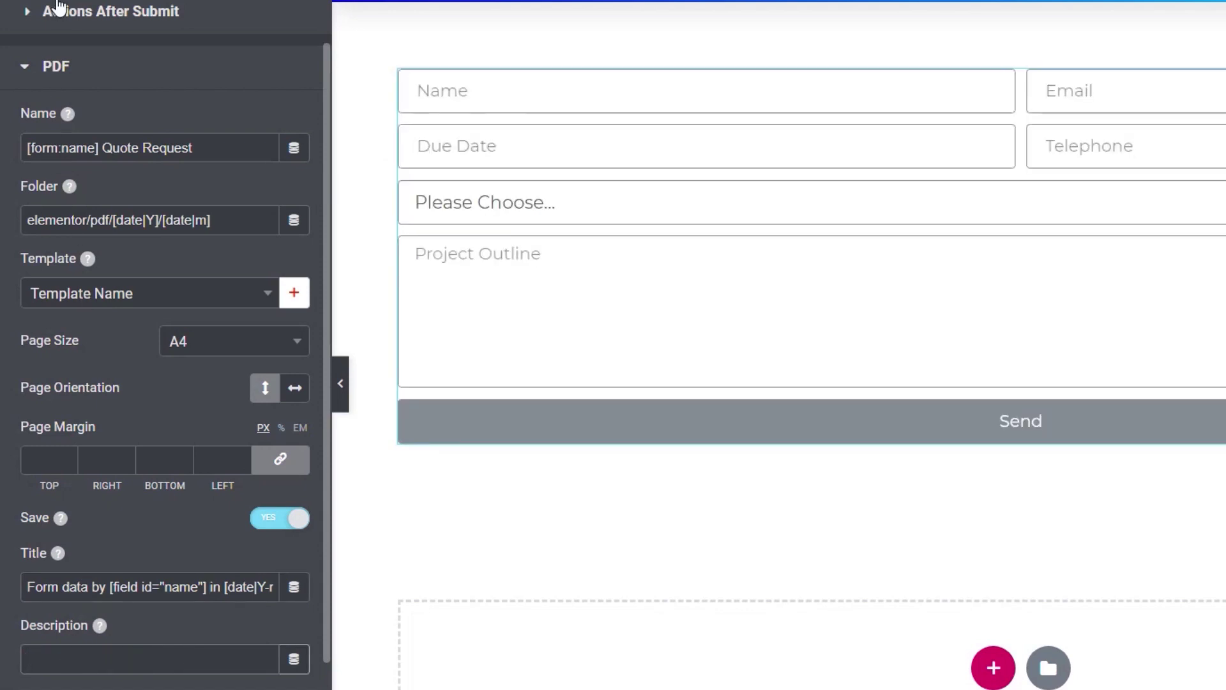
Step: Copy the shortcode of the form's Project Type field from its advanced settings
scroll(158, 183, up, 2)
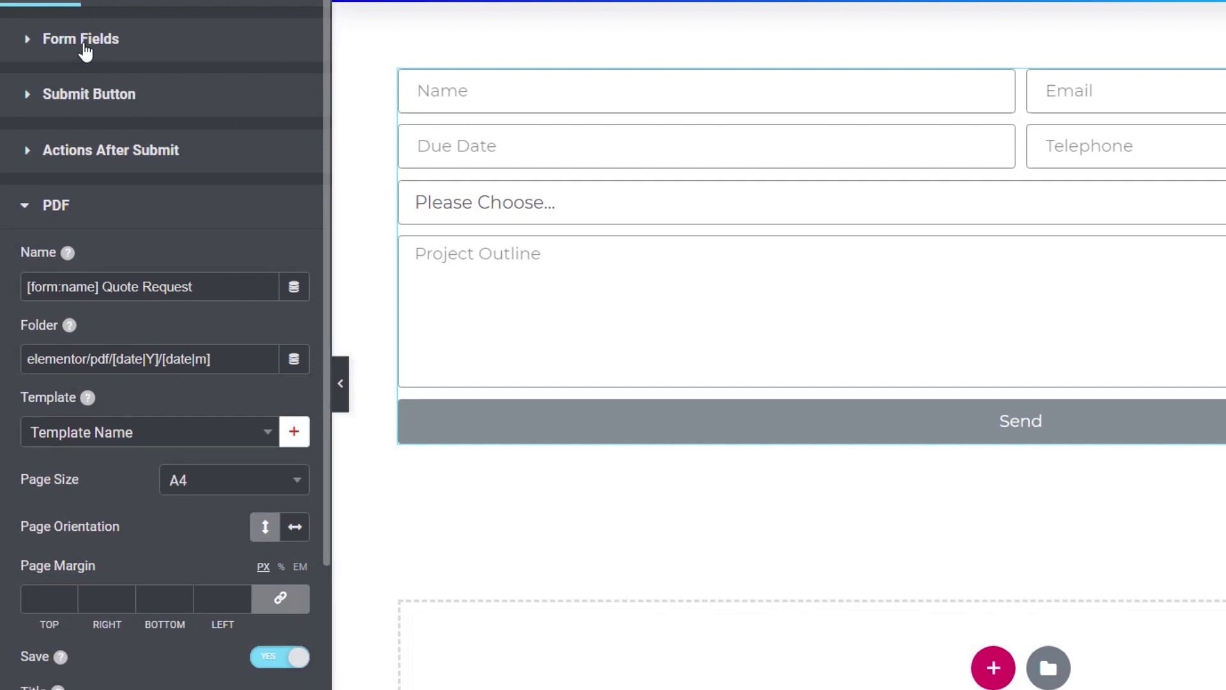
click(112, 65)
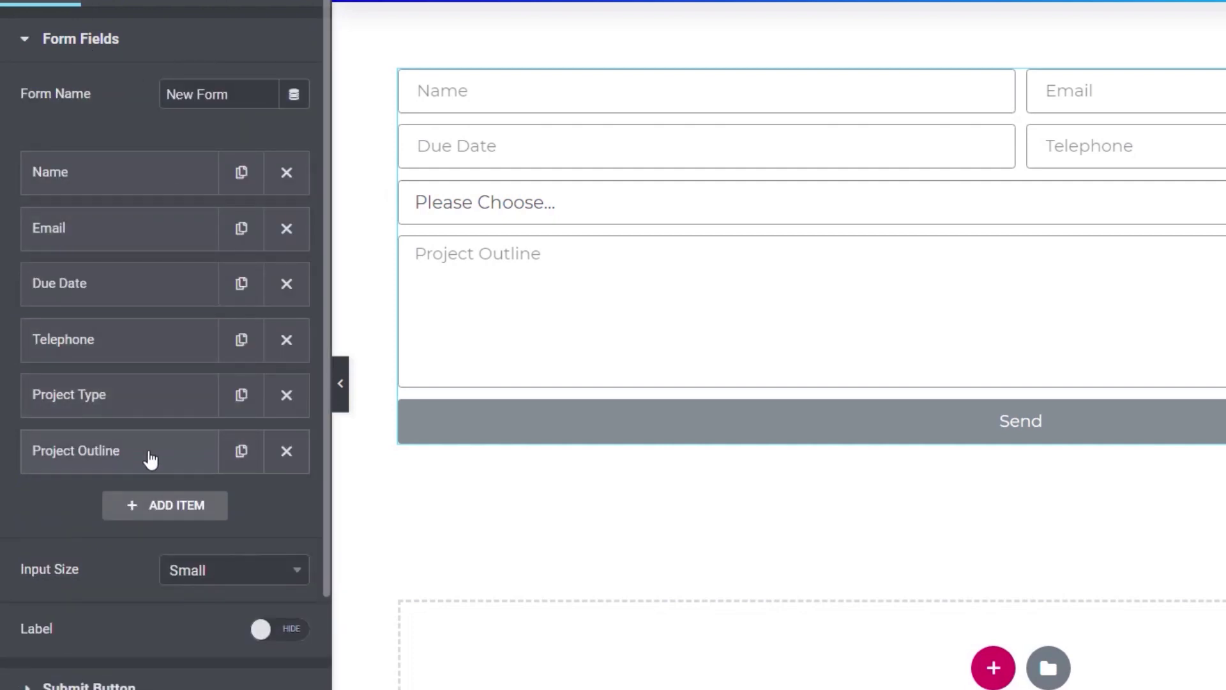
click(92, 407)
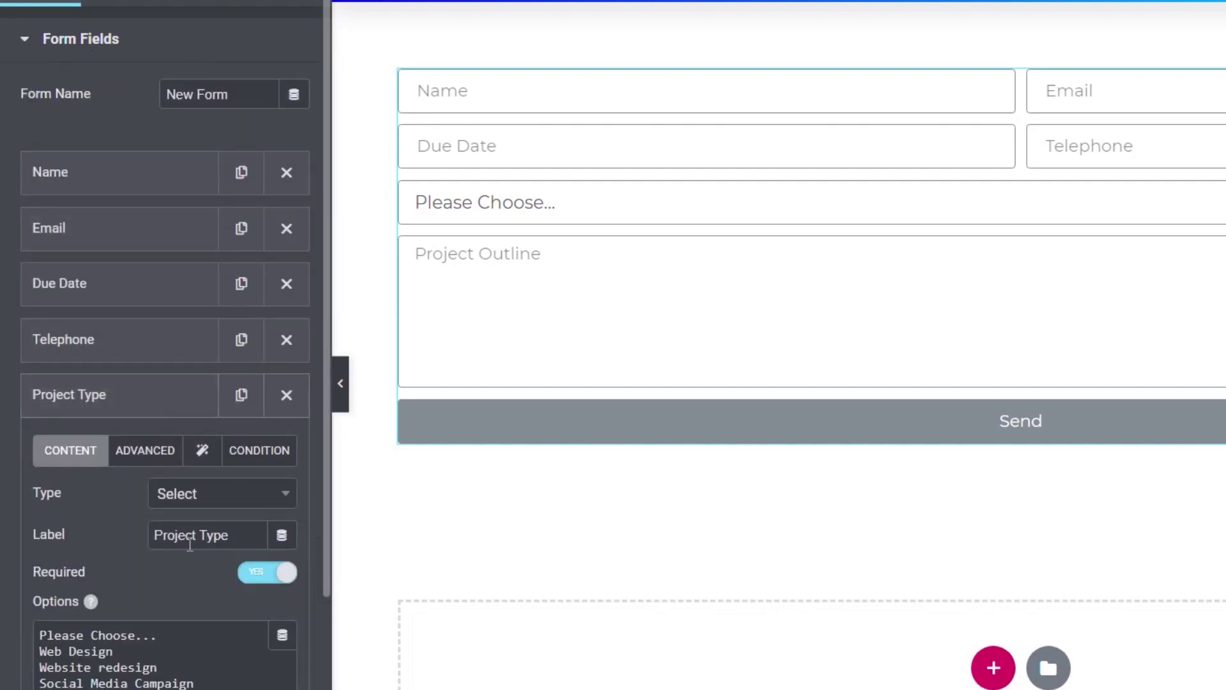
click(161, 455)
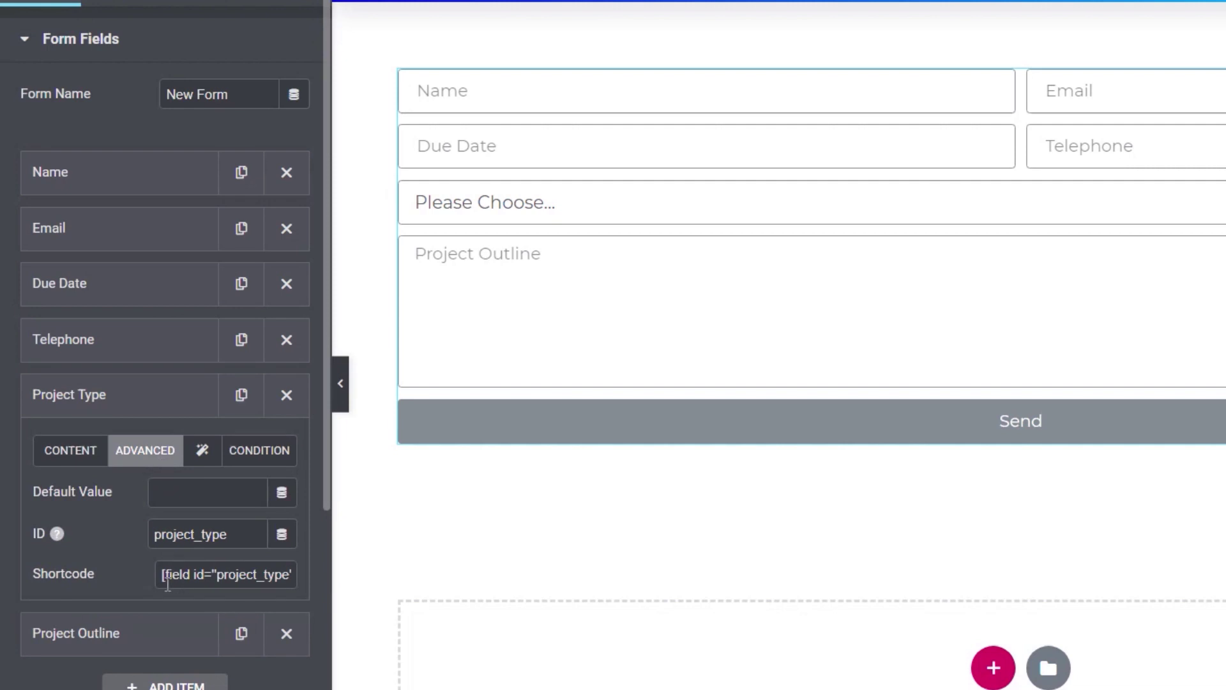
drag(162, 578, 291, 578)
key(ctrl+c)
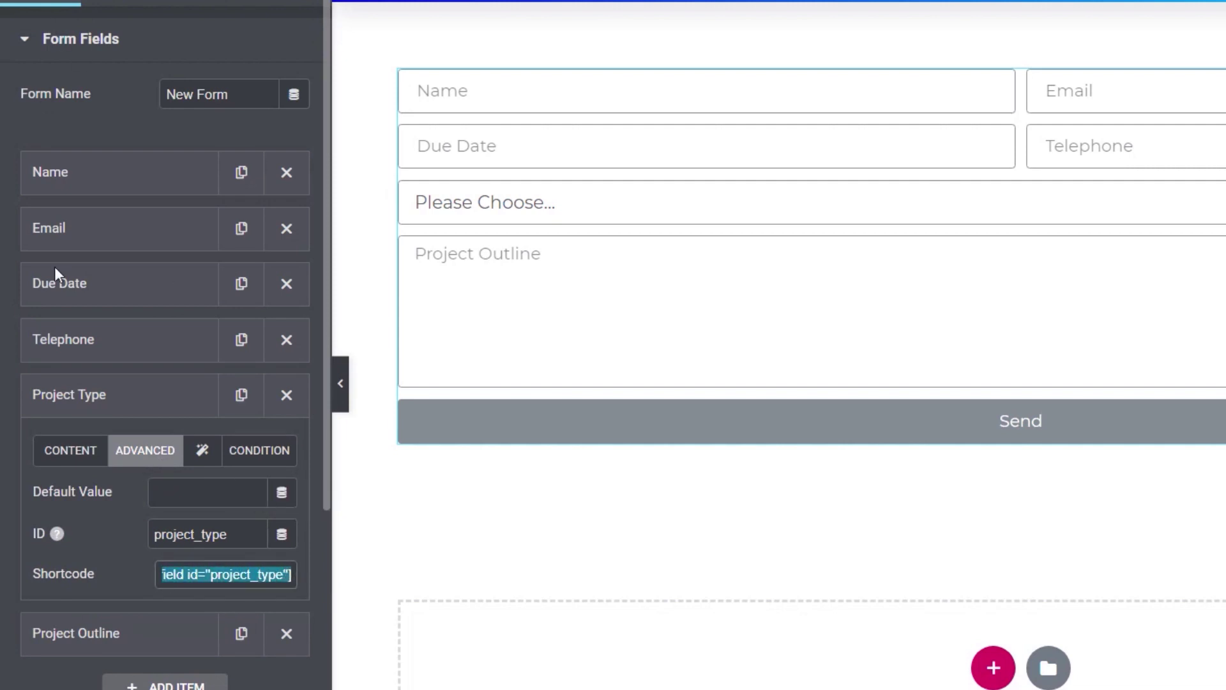
Step: Set the PDF action's description to the copied shortcode [field id="project_type"]
scroll(97, 544, down, 5)
click(58, 567)
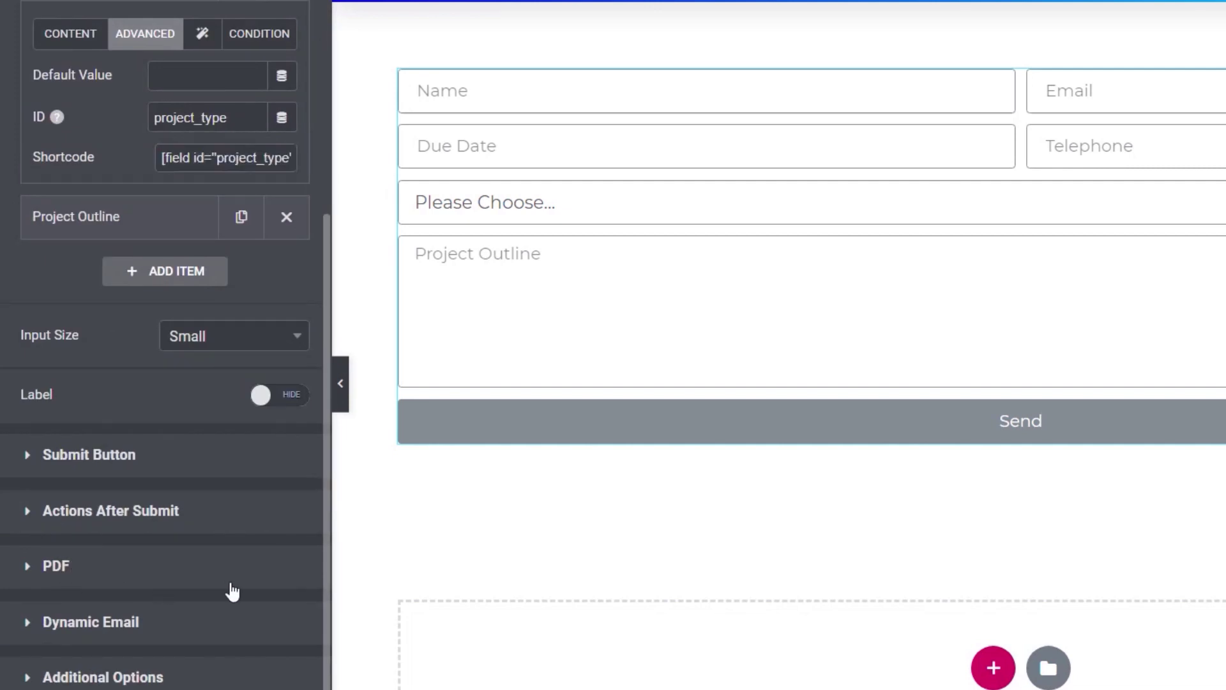
scroll(173, 580, down, 4)
click(66, 438)
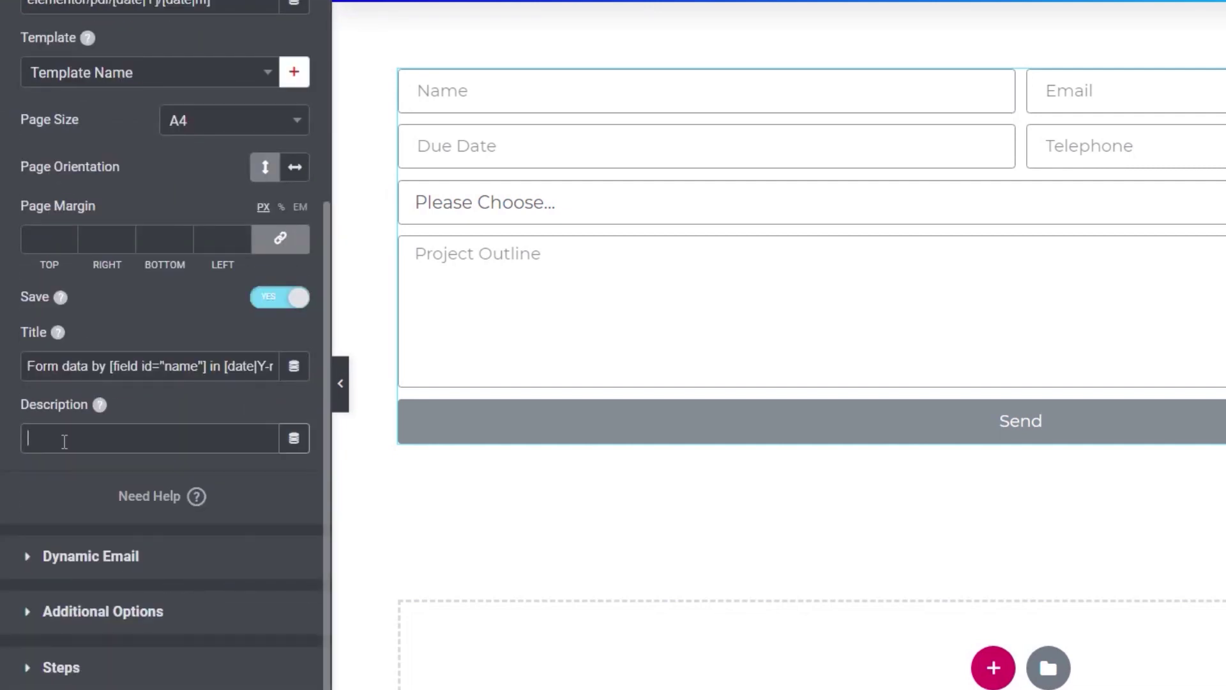
key(ctrl+v)
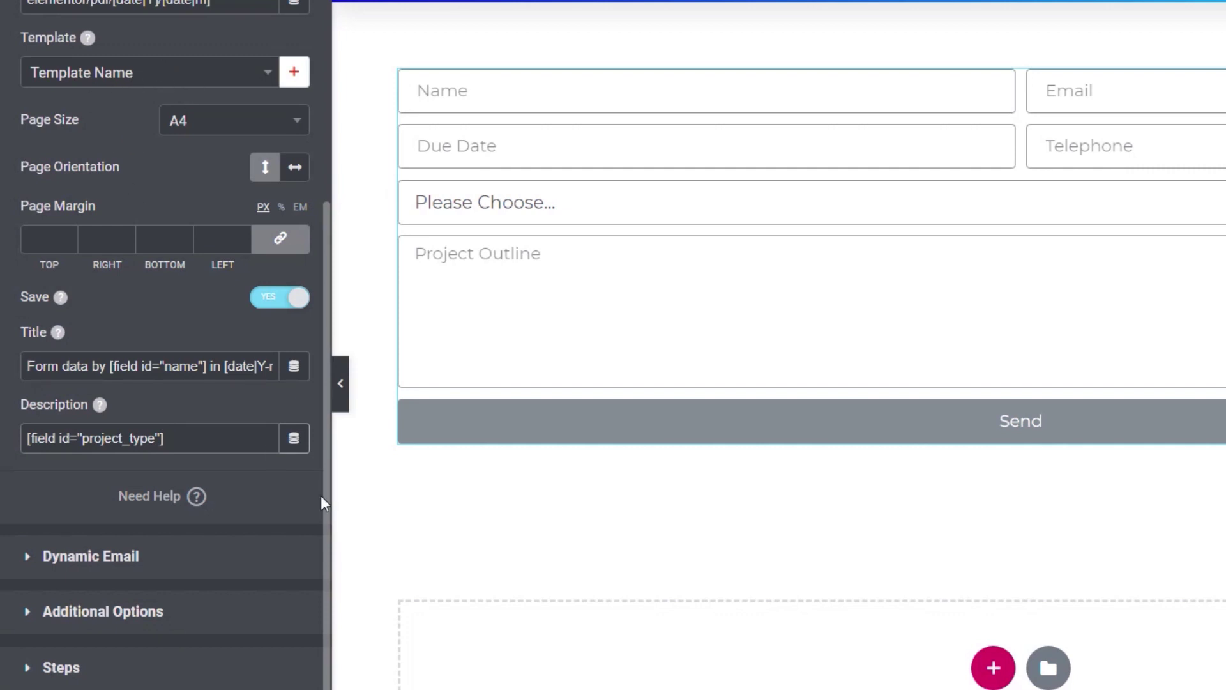
Step: Add an email item to the Dynamic Email action and check its condition choices
click(109, 565)
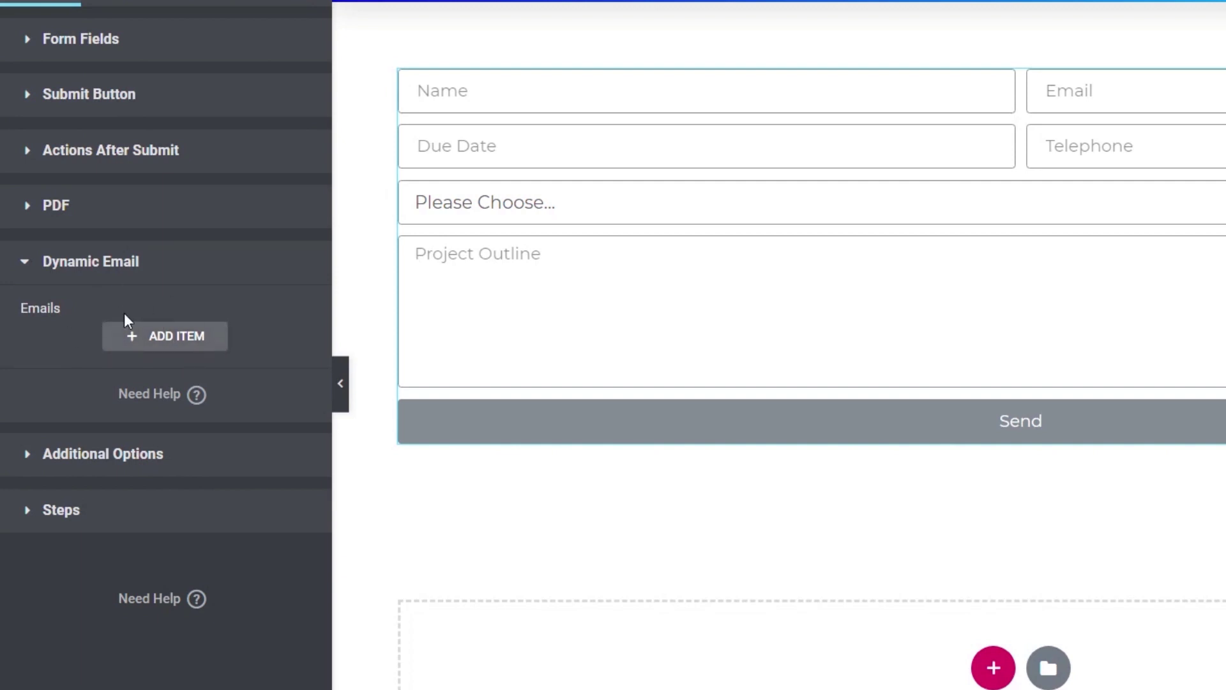
click(169, 344)
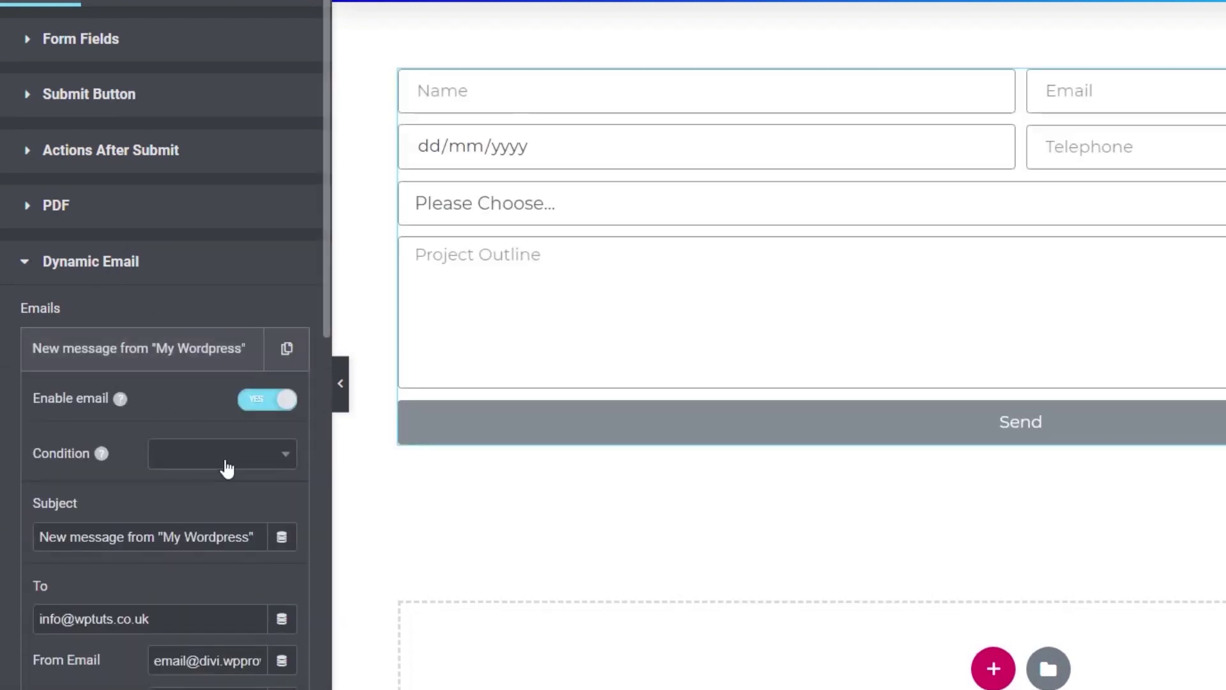
scroll(221, 469, down, 4)
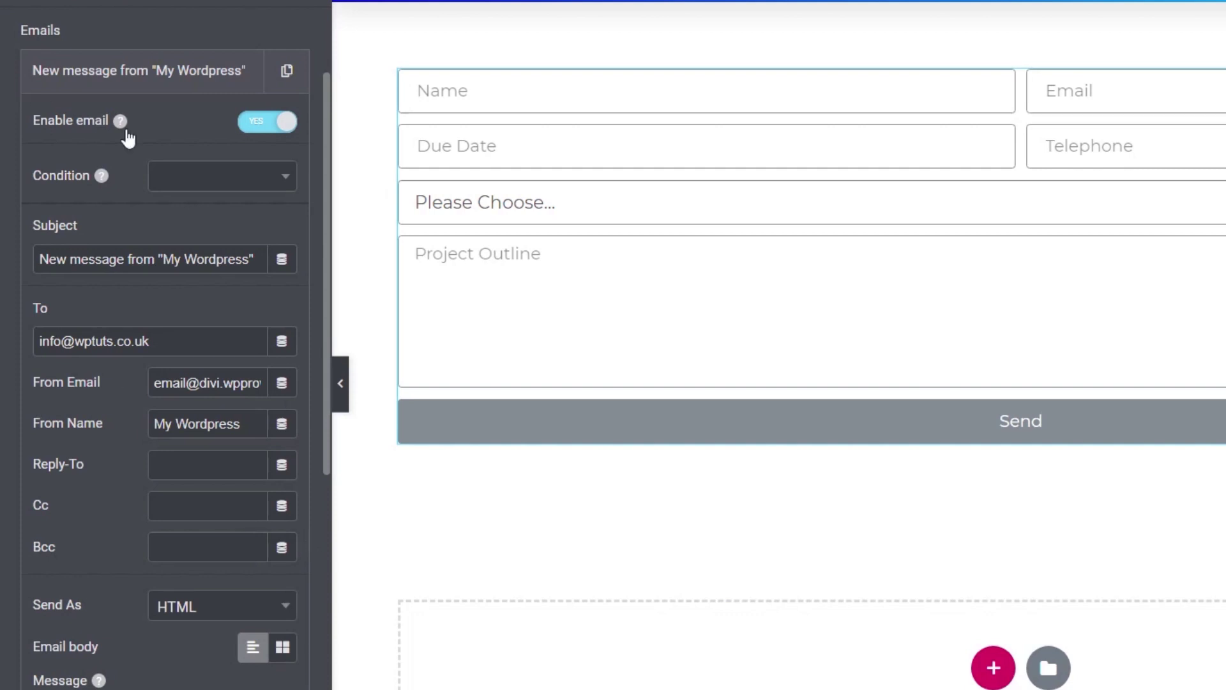
click(213, 186)
click(198, 185)
Step: Replace the dynamic email's subject with "Quote Request Submission", correcting the misspelled word
drag(44, 261, 284, 263)
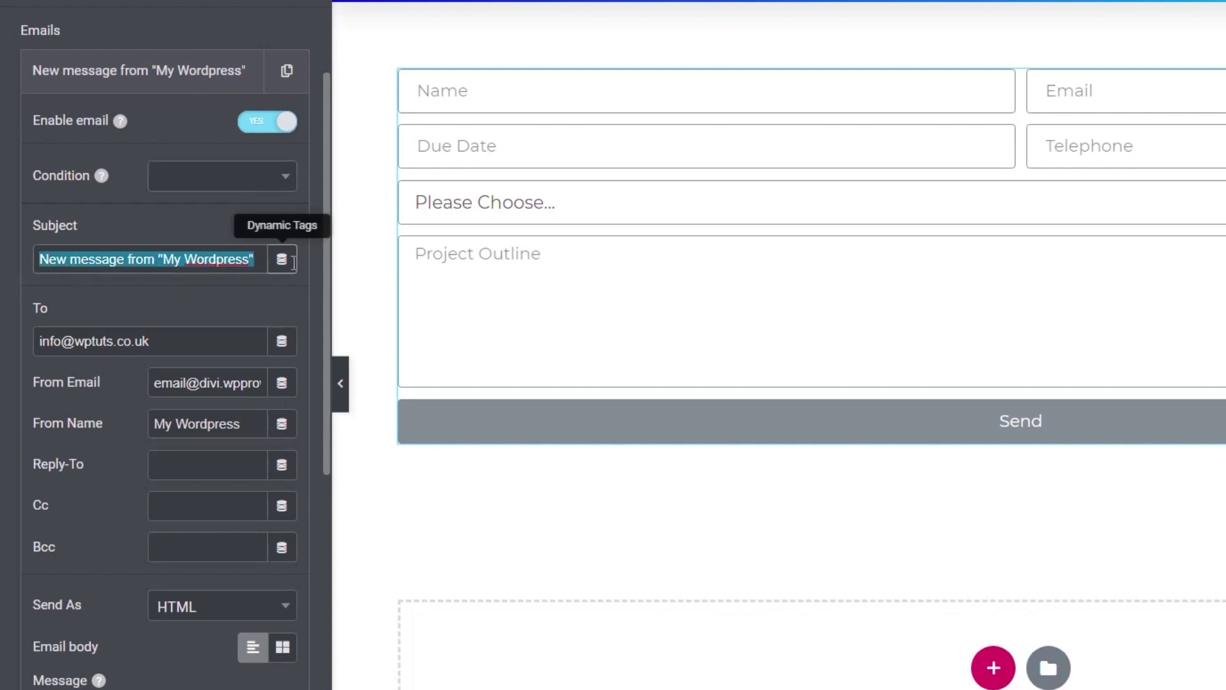
text(Quo)
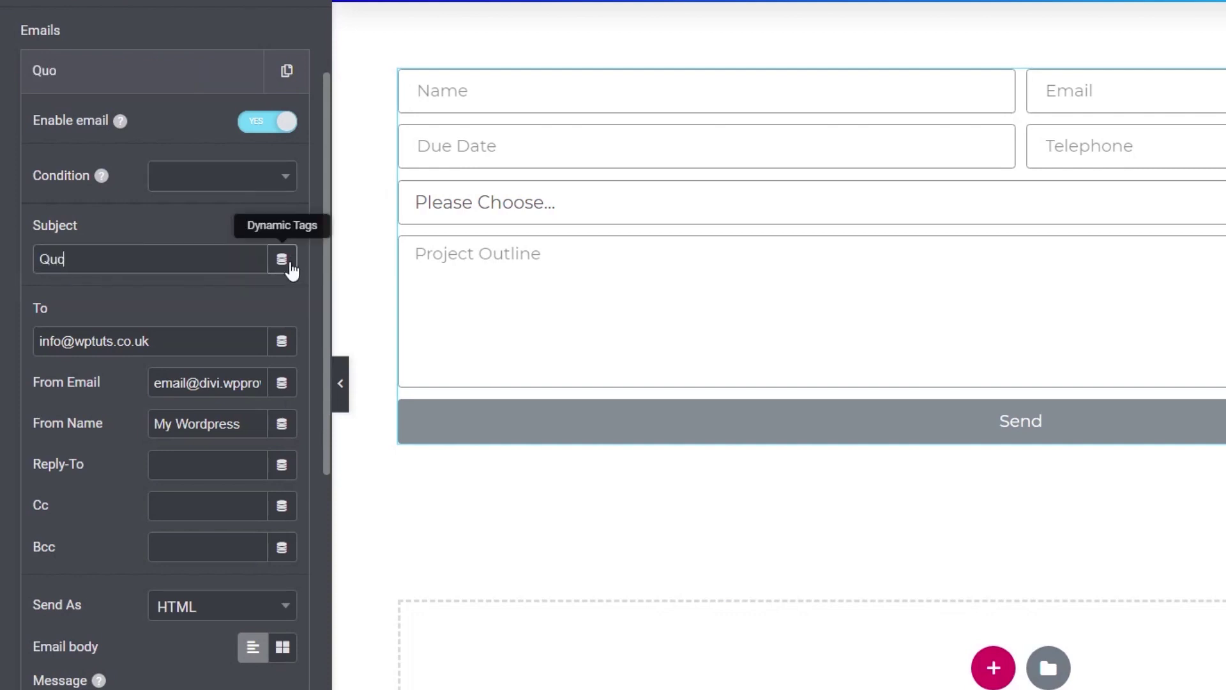
text(te Request Submission)
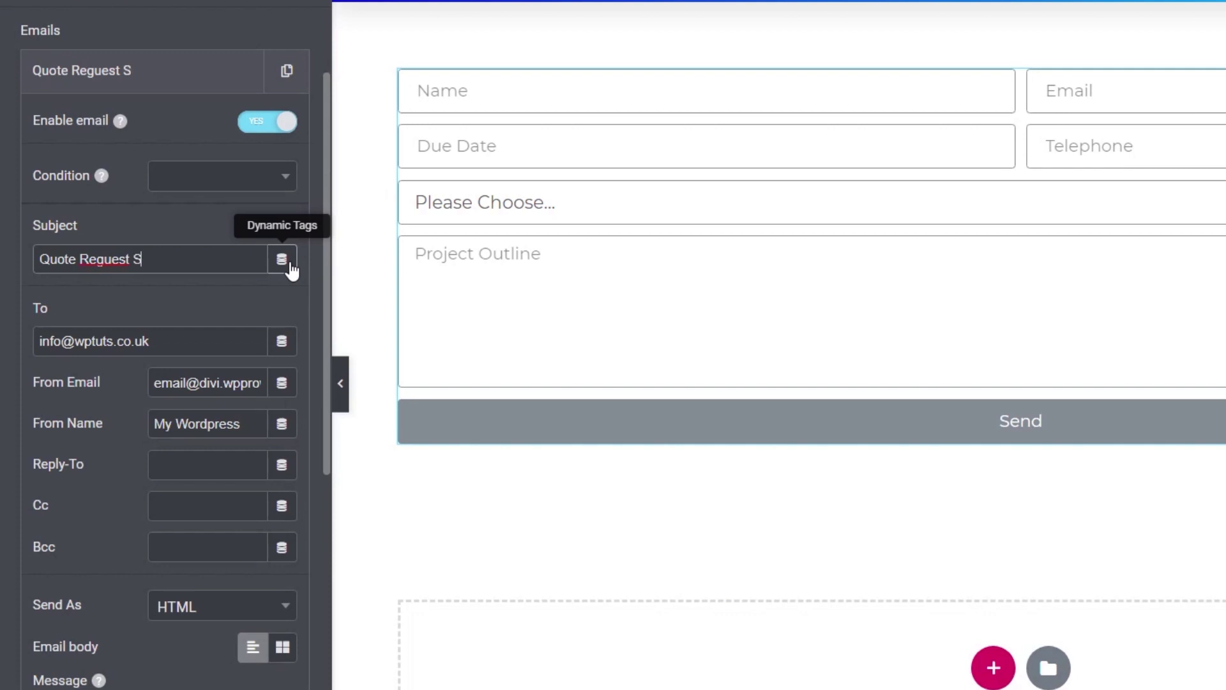
right_click(110, 261)
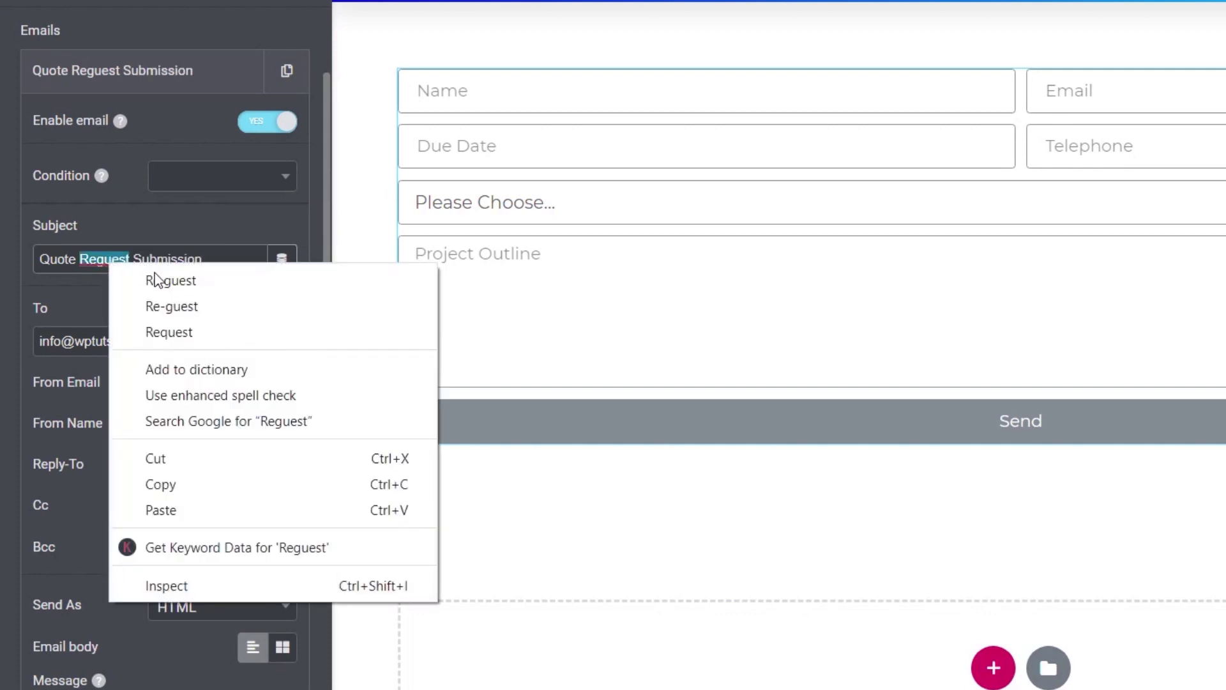
click(77, 259)
click(102, 258)
key(BackSpace)
text(q)
key(End)
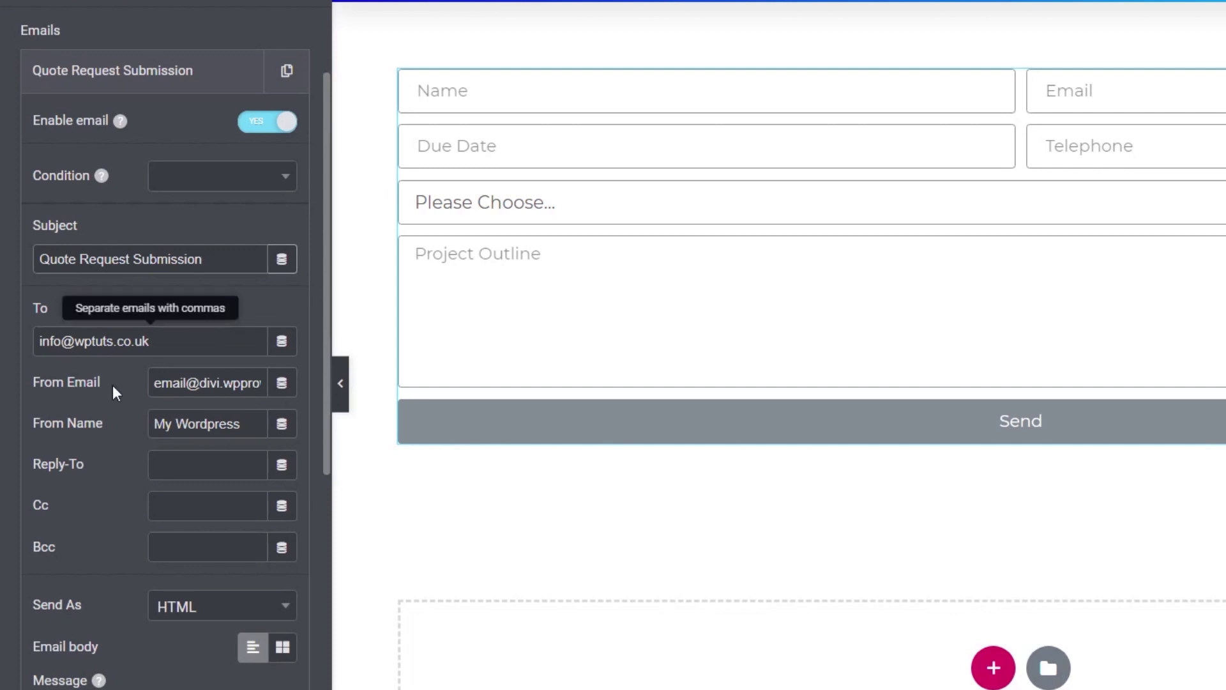
Step: Copy the shortcode of the form's Email field from its advanced settings
click(271, 387)
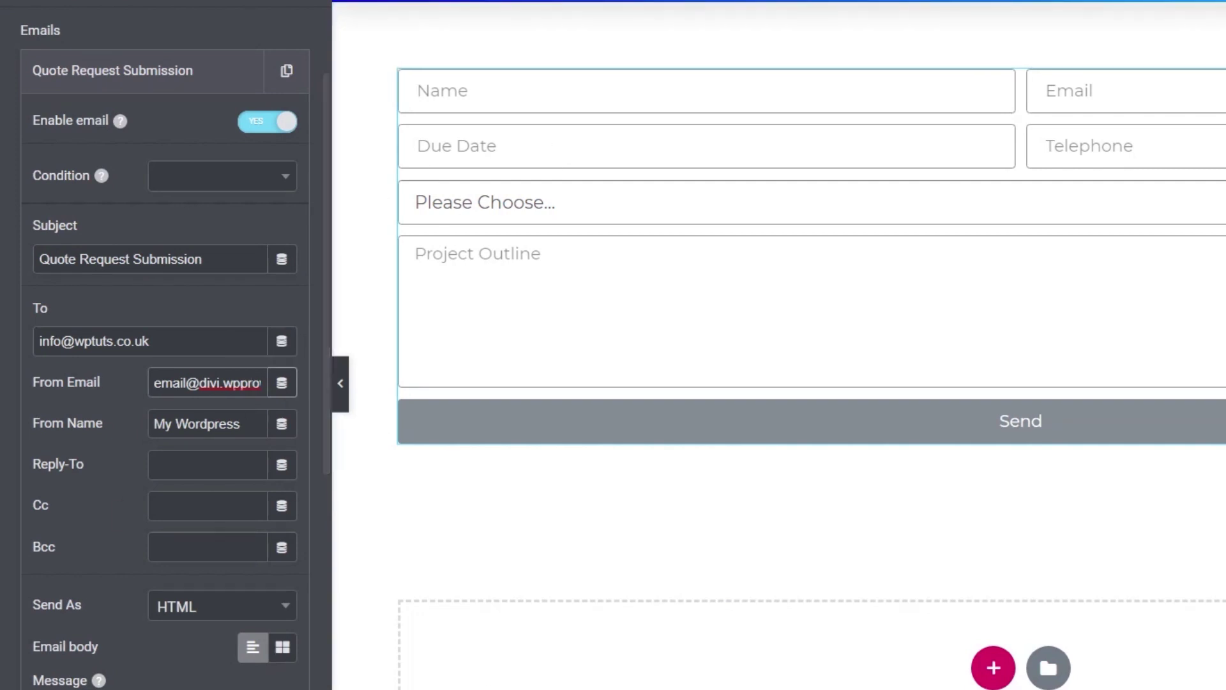
scroll(90, 478, up, 4)
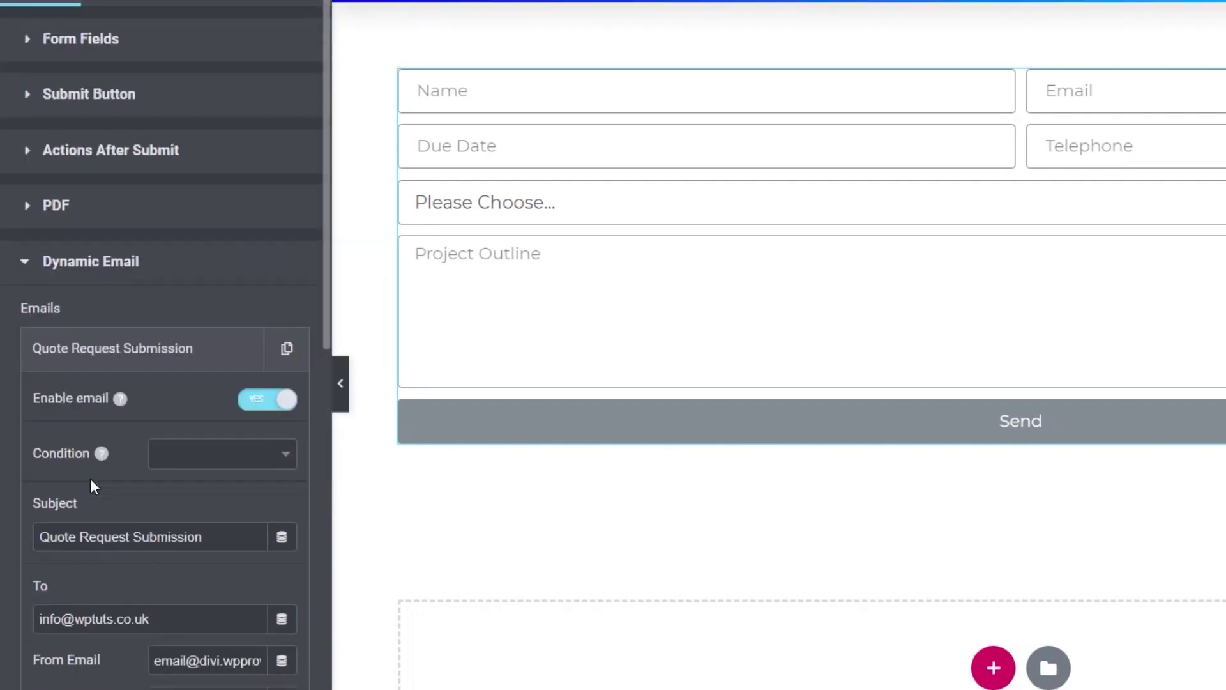
click(80, 40)
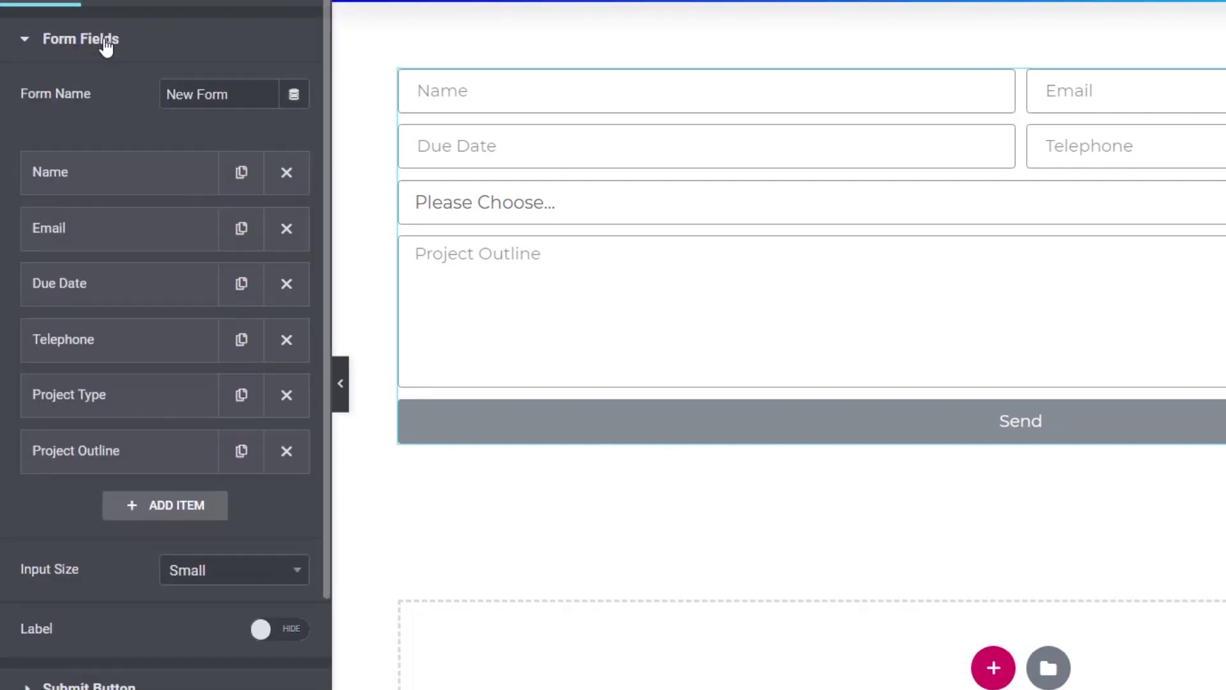
click(82, 231)
click(134, 285)
drag(274, 408, 163, 413)
key(ctrl+c)
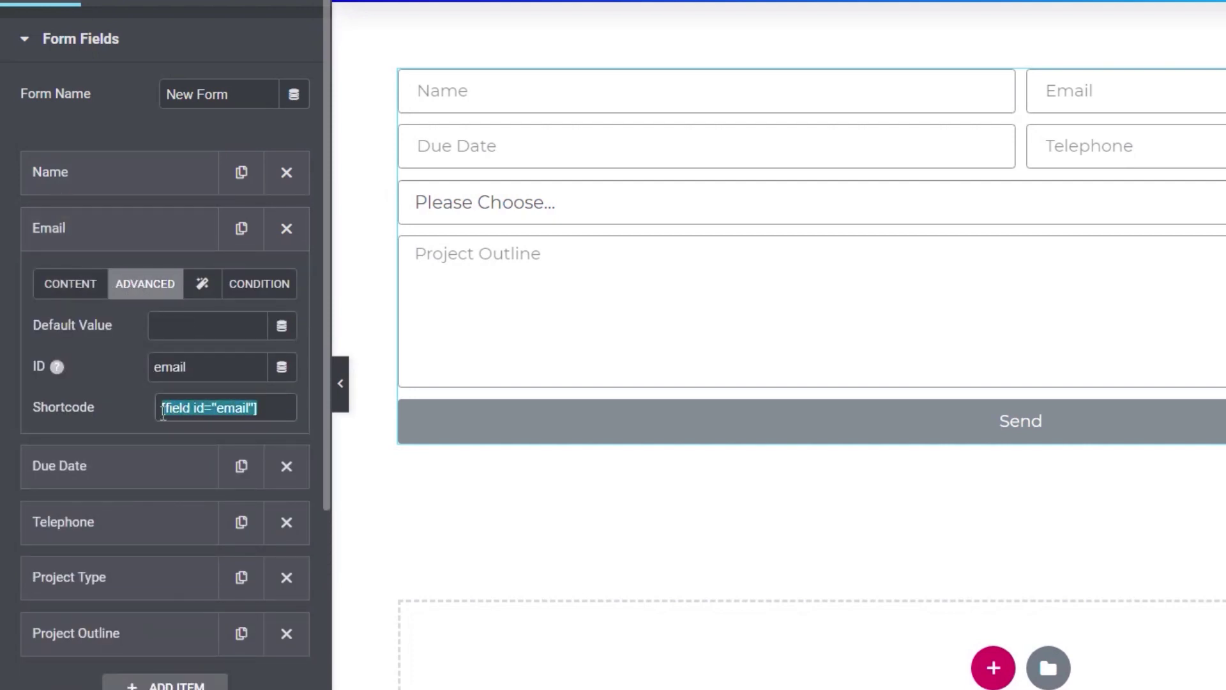
Step: Replace the From Email address of the Quote Request Submission email with the shortcode [field id="email"]
scroll(144, 581, down, 7)
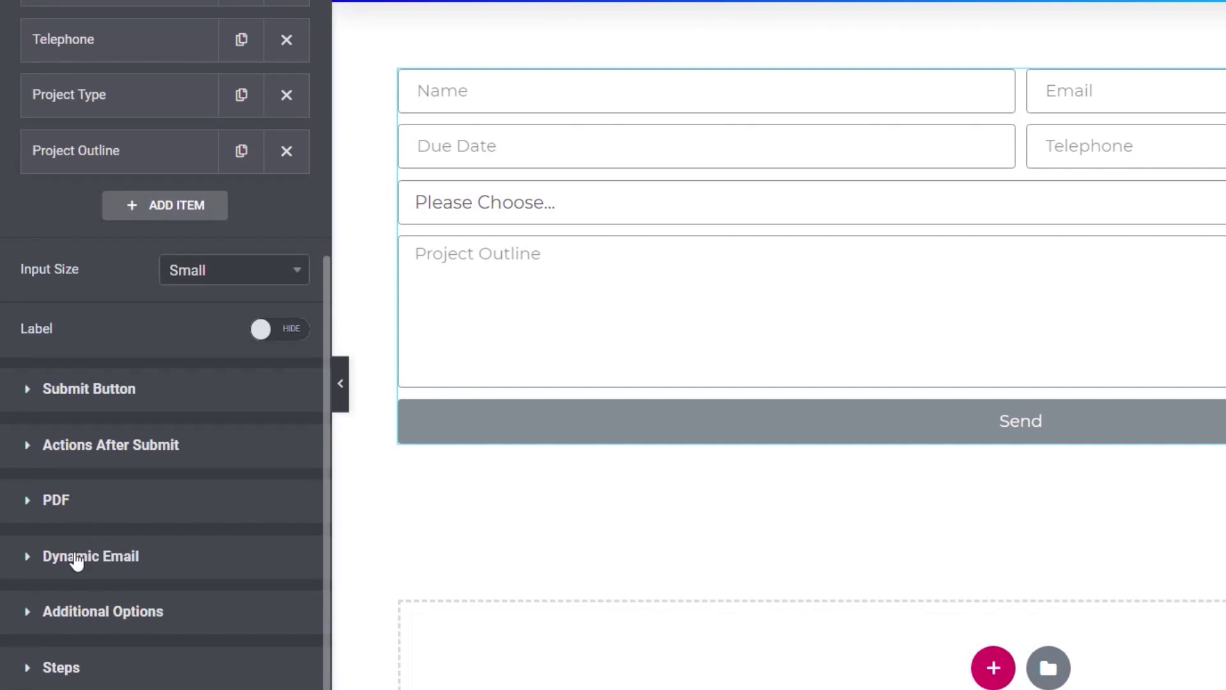
click(77, 559)
click(200, 358)
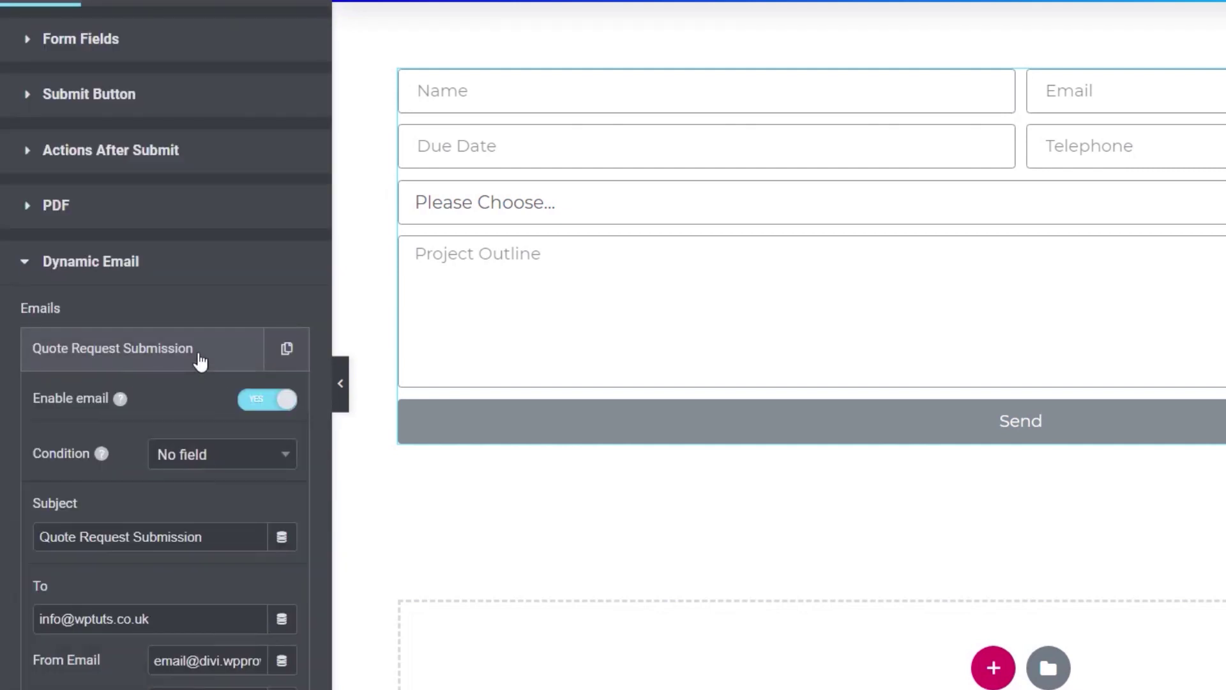
scroll(221, 603, down, 2)
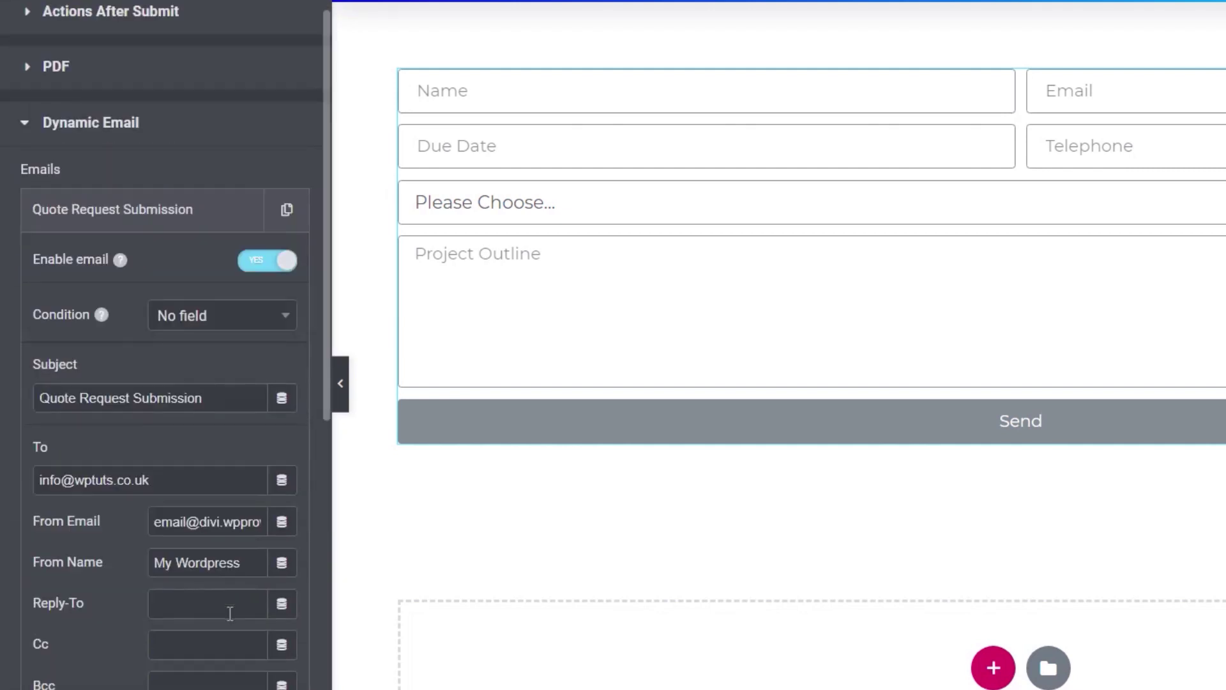
triple_click(155, 522)
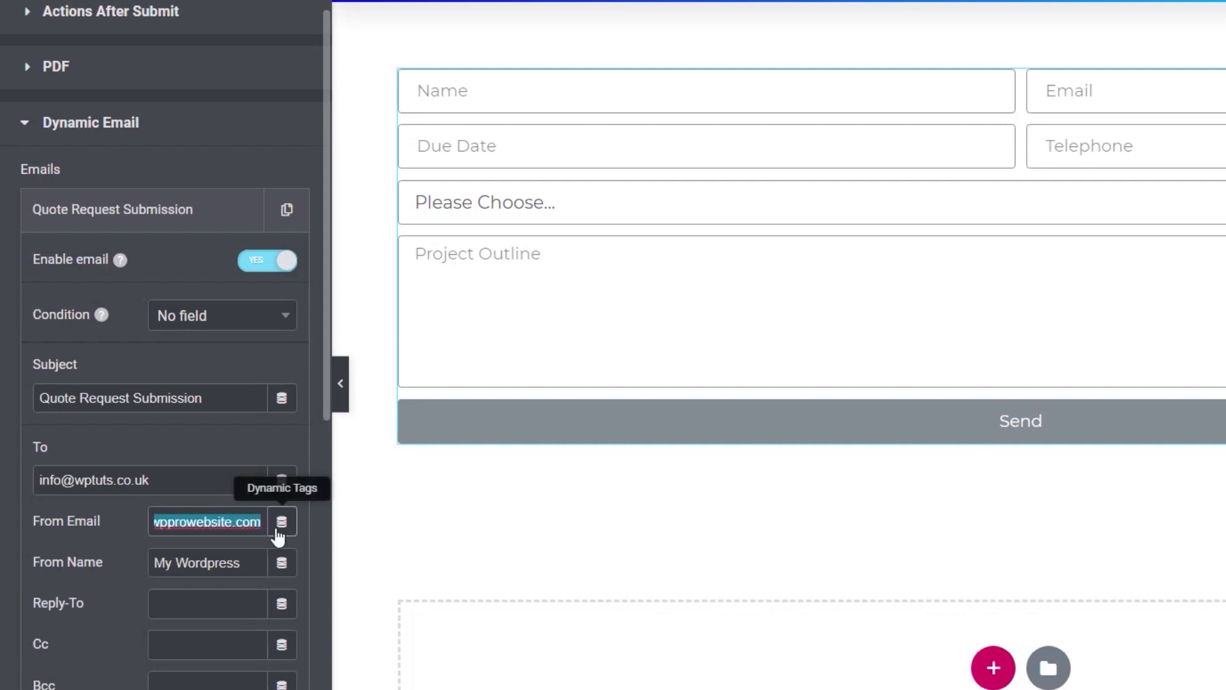
key(ctrl+v)
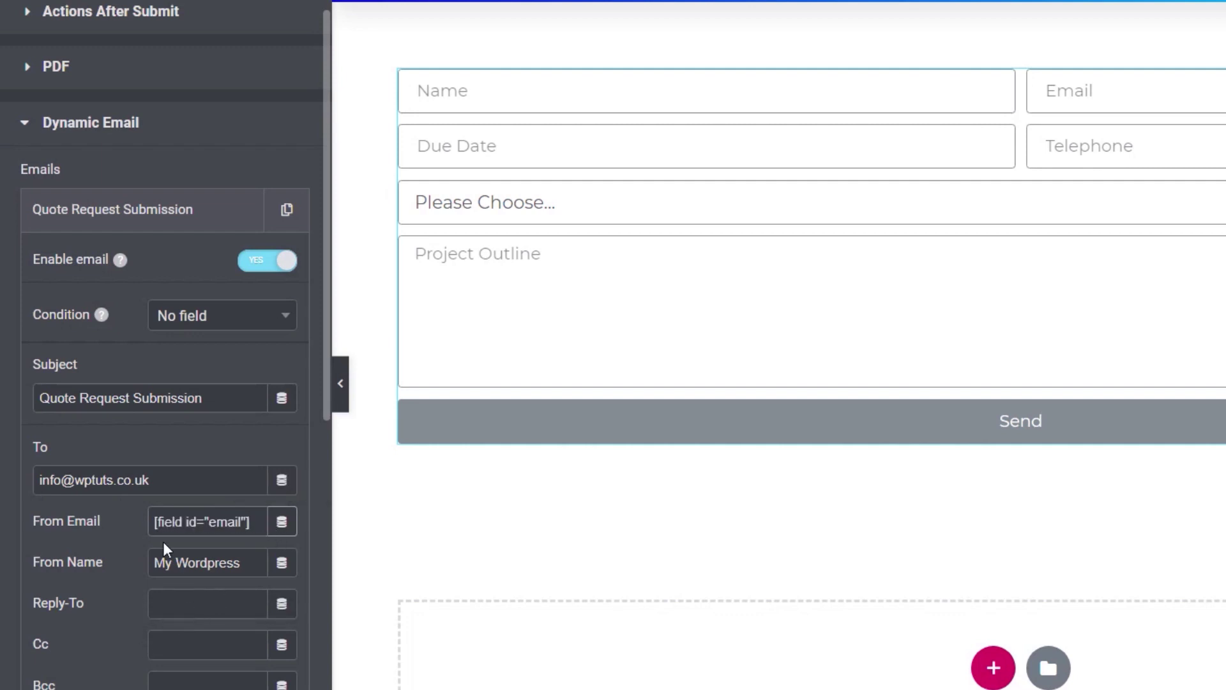
Step: Replace the email's From Name with the shortcode [field id="name"]
drag(254, 562, 154, 565)
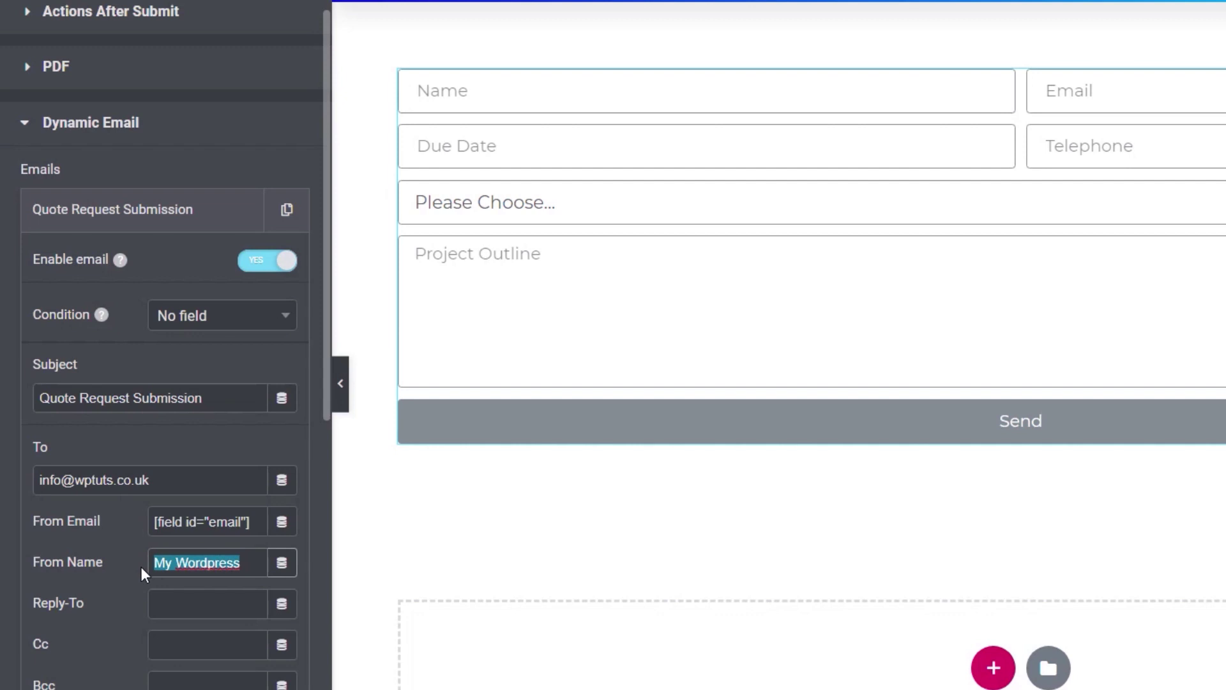
key(ctrl+v)
double_click(217, 563)
text(name)
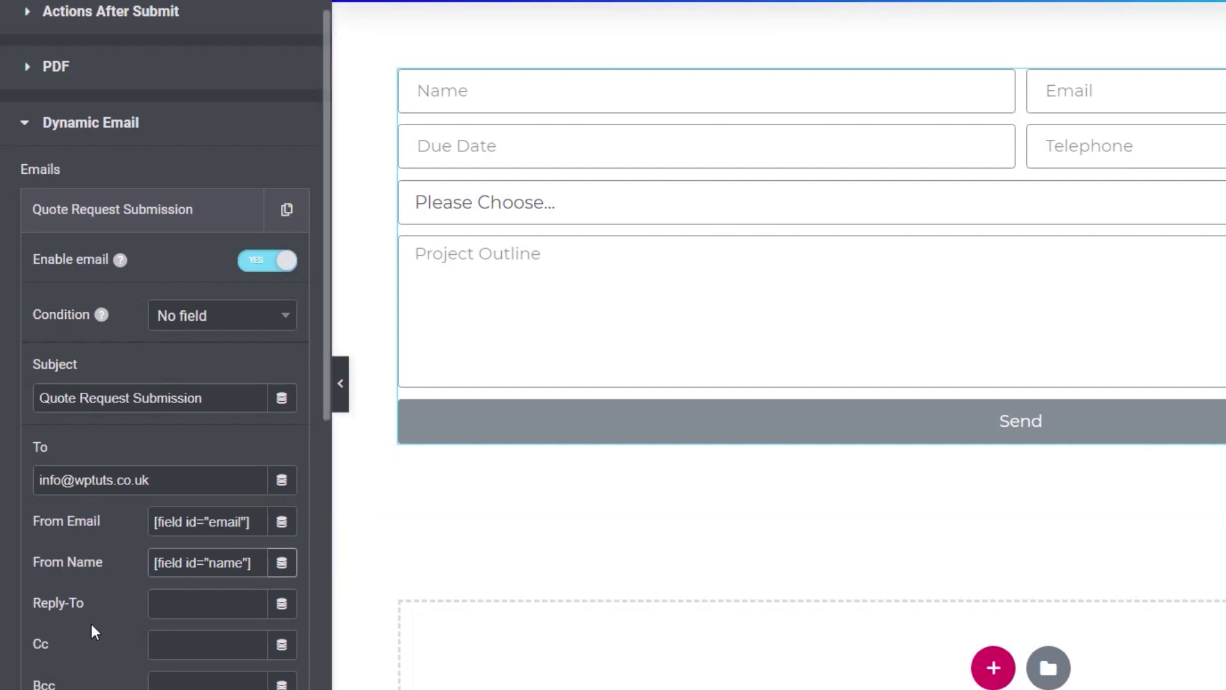
Step: Look through the email's Send As formats, close the list and view the message body settings
scroll(94, 640, down, 2)
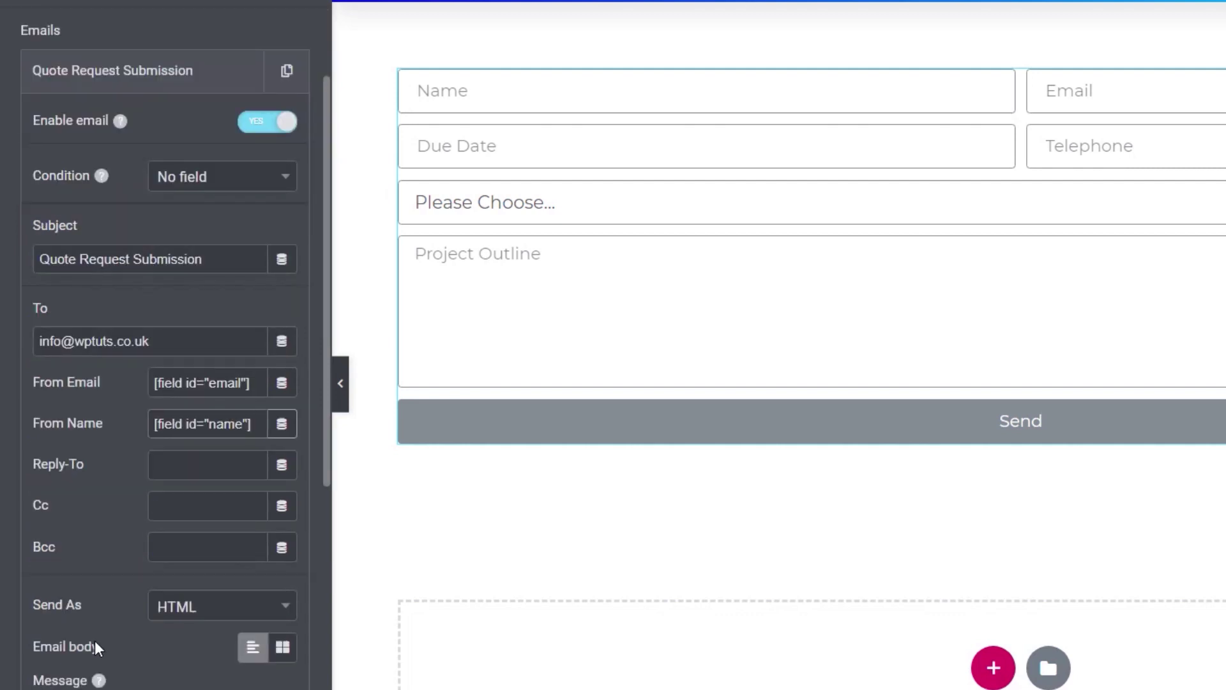
scroll(105, 601, down, 5)
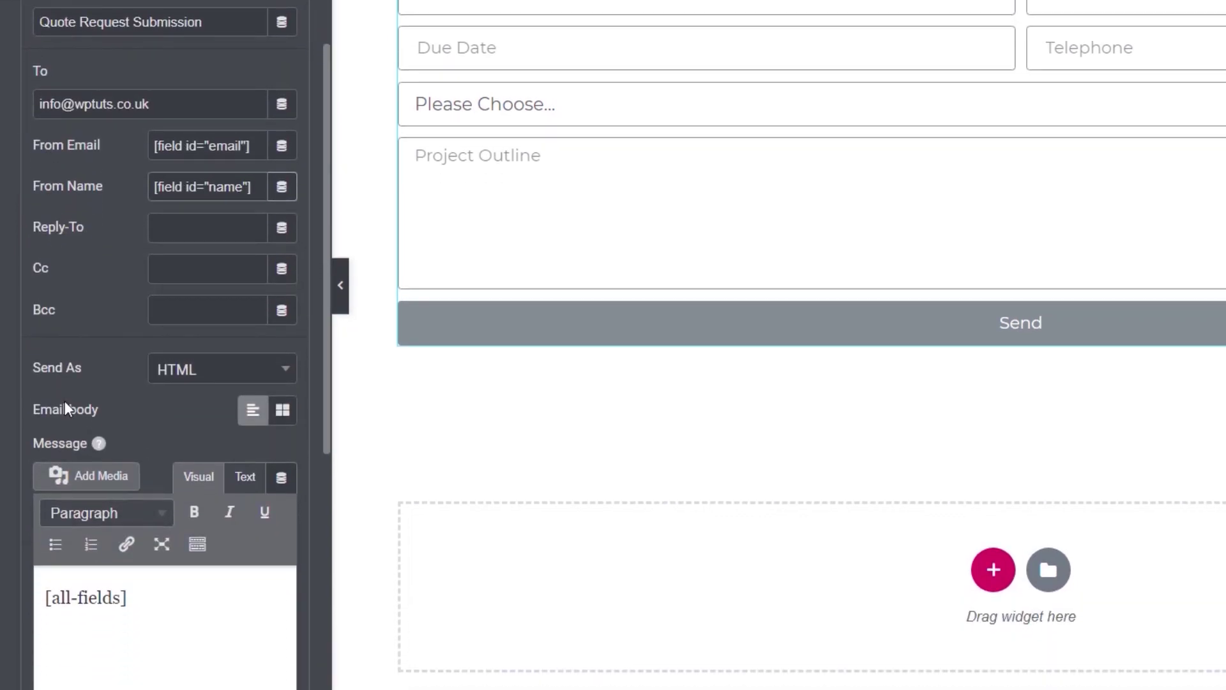
click(179, 300)
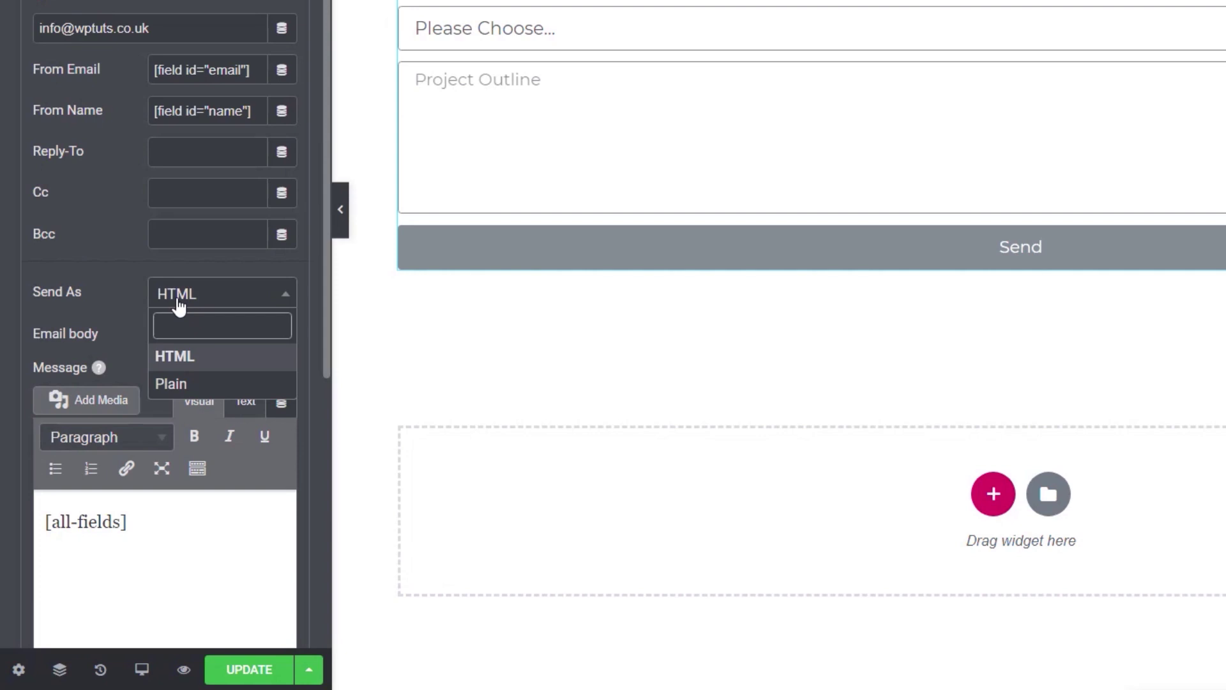
click(123, 271)
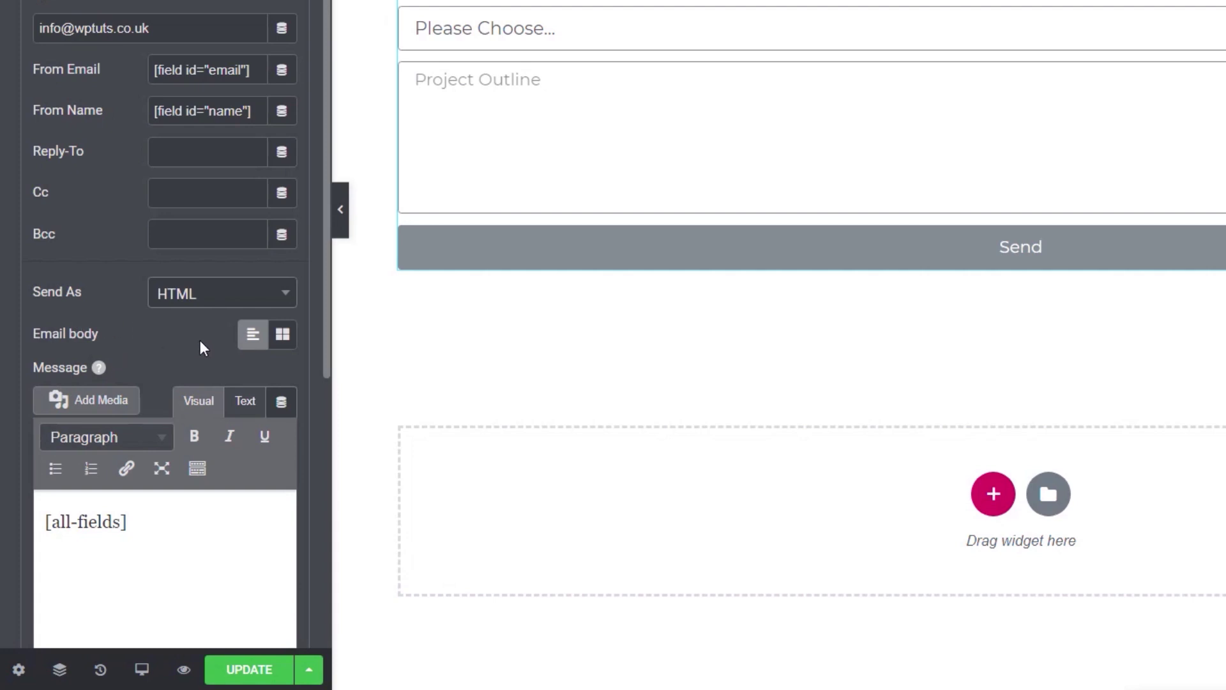
scroll(190, 350, down, 4)
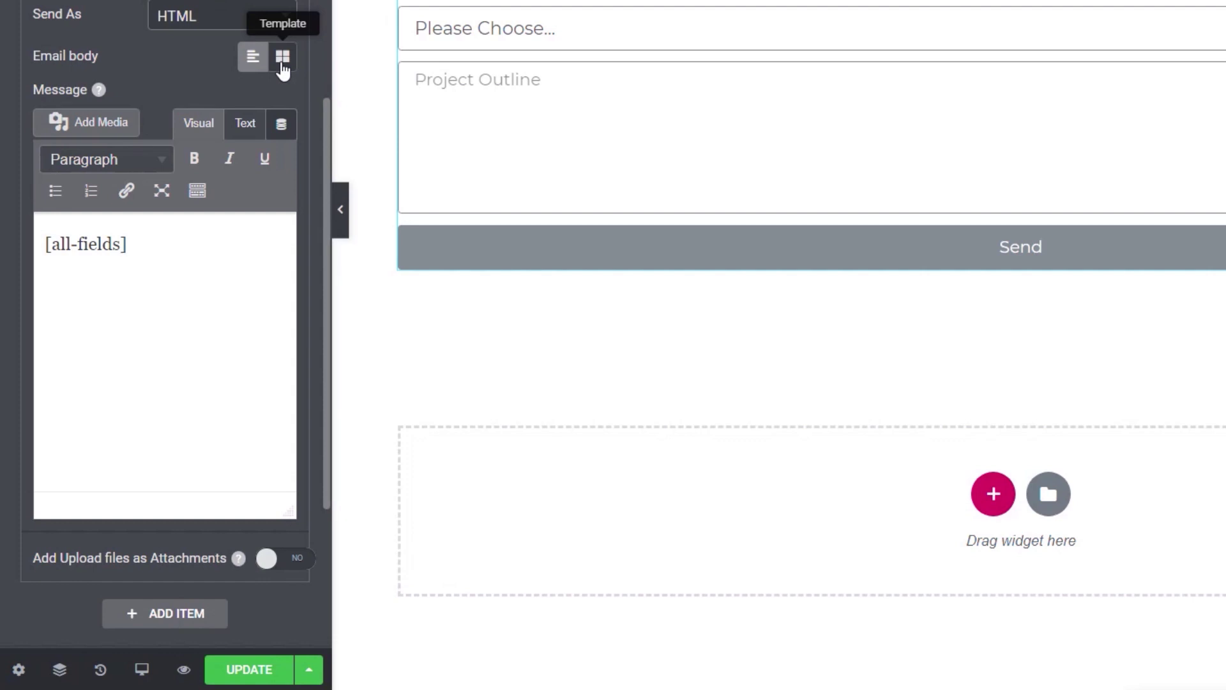
Step: Add the token [form:pdf] on a new line below [all-fields] in the email message
click(152, 246)
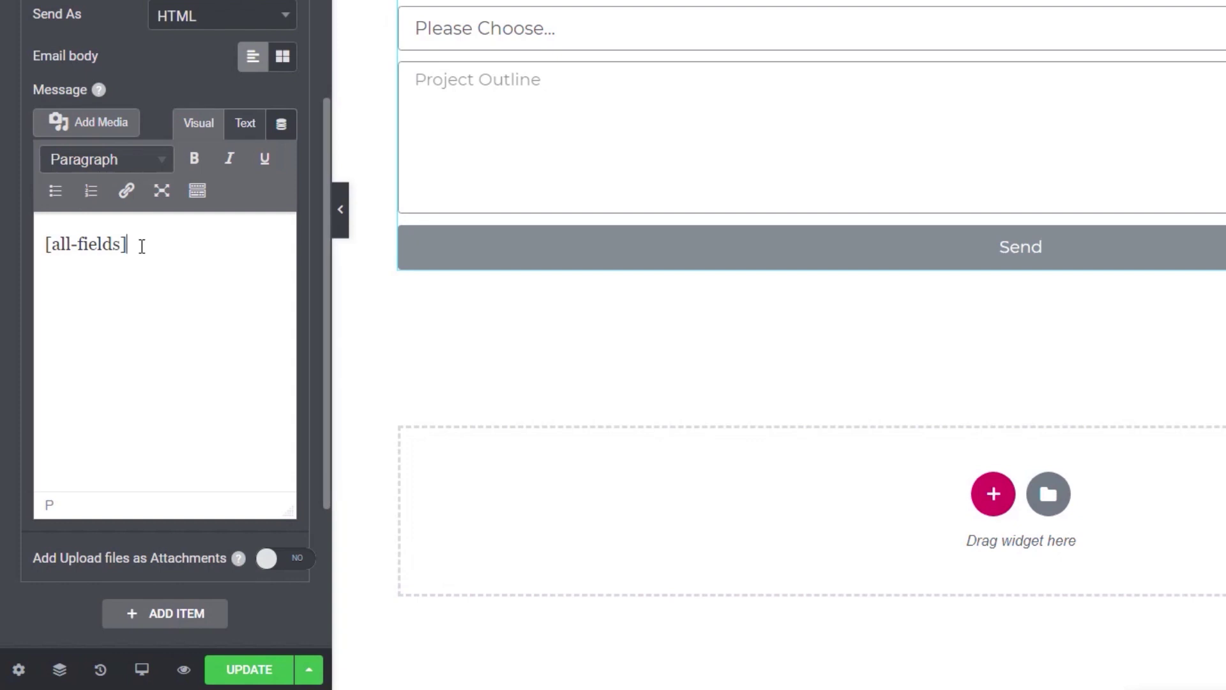
key(Return)
text([form:pdf])
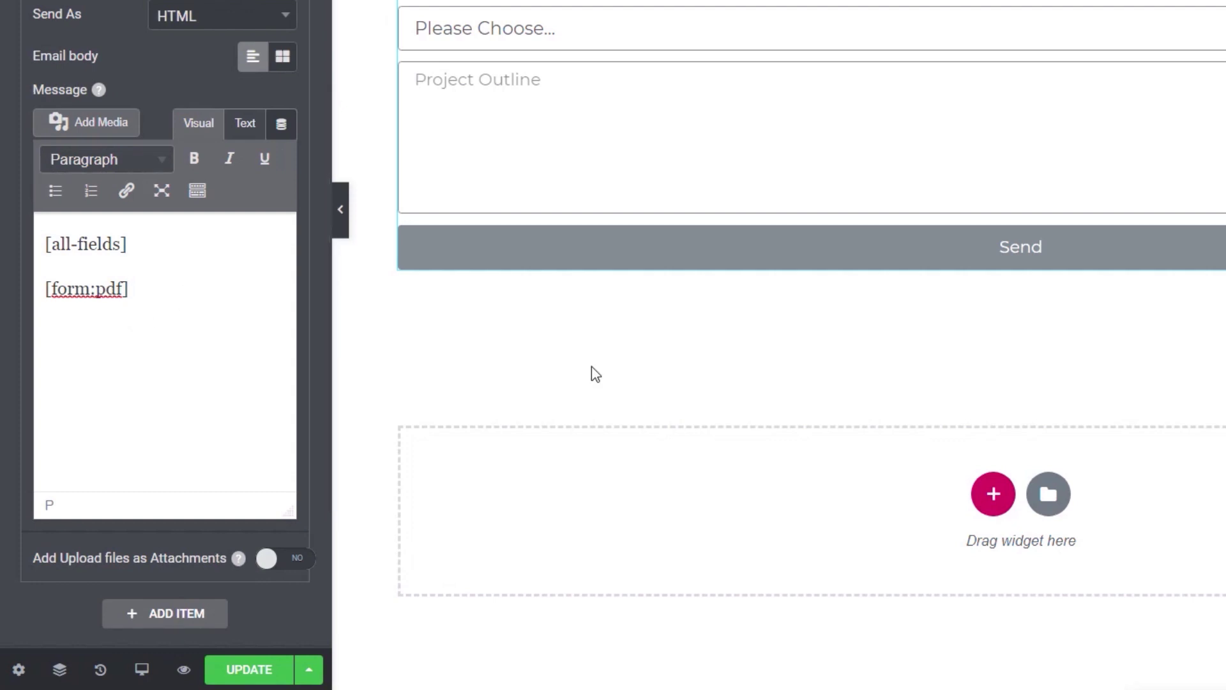
drag(143, 292, 46, 293)
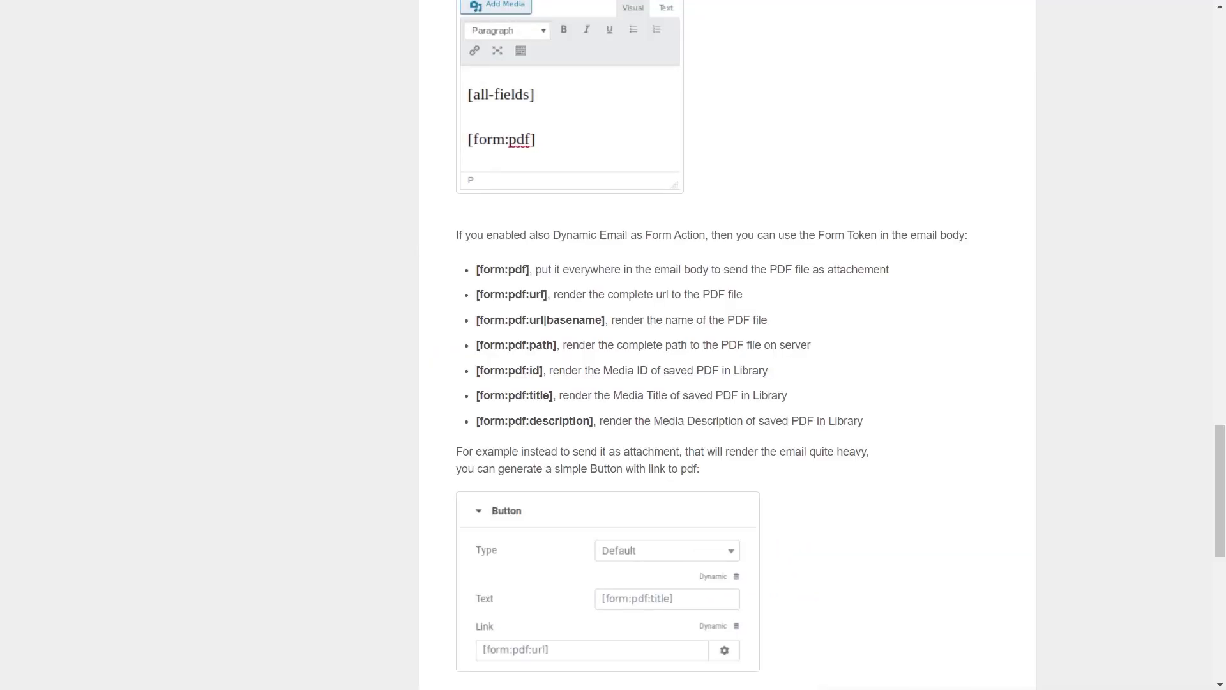
Step: Review the documentation's list of form PDF tokens available for the dynamic email body
drag(473, 269, 858, 421)
drag(910, 489, 913, 489)
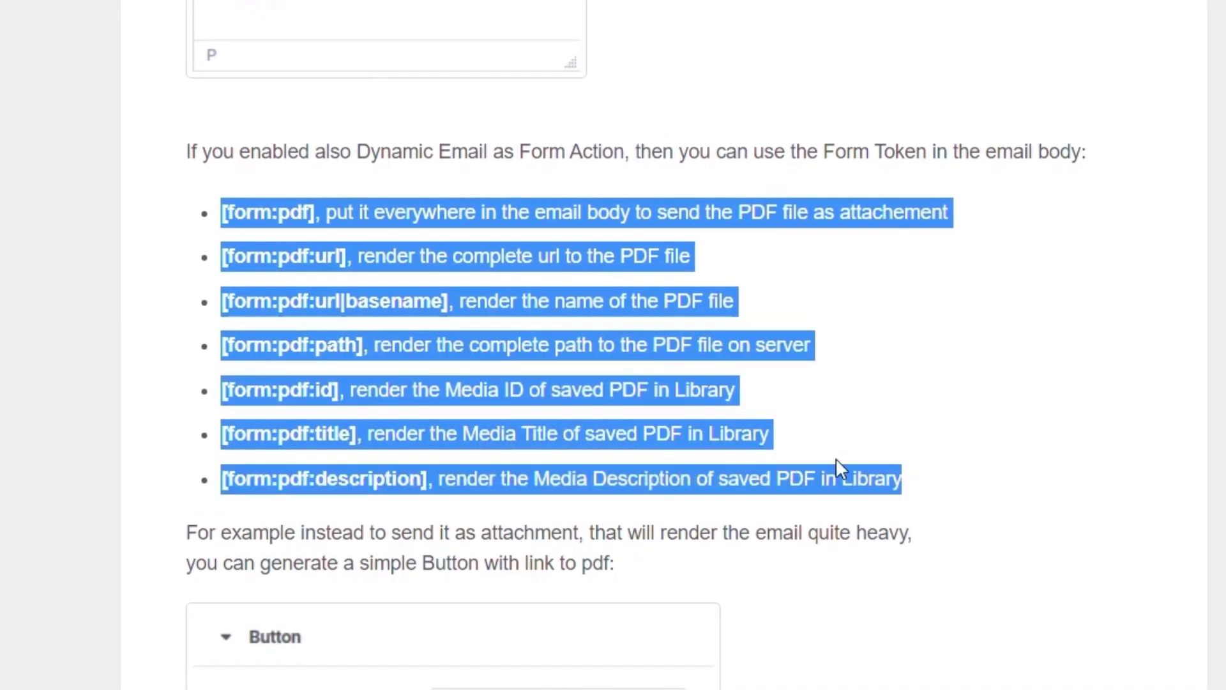
click(288, 227)
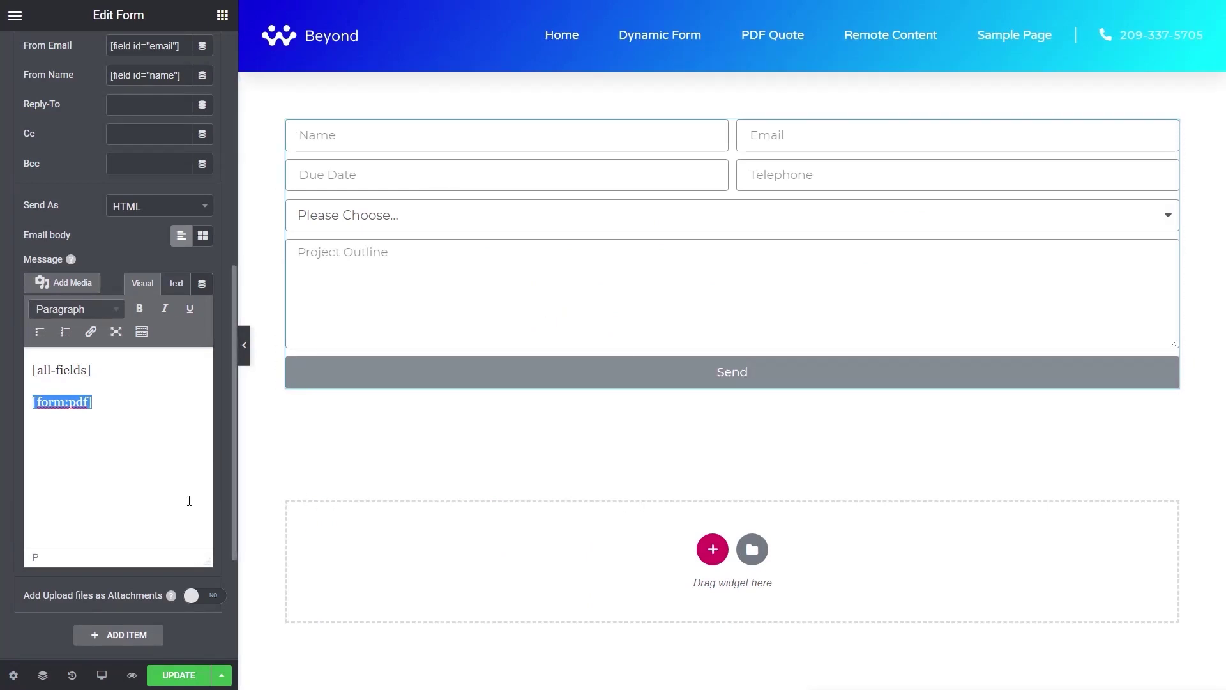
Step: Update the form page and start creating a new template from the form's PDF settings
click(179, 676)
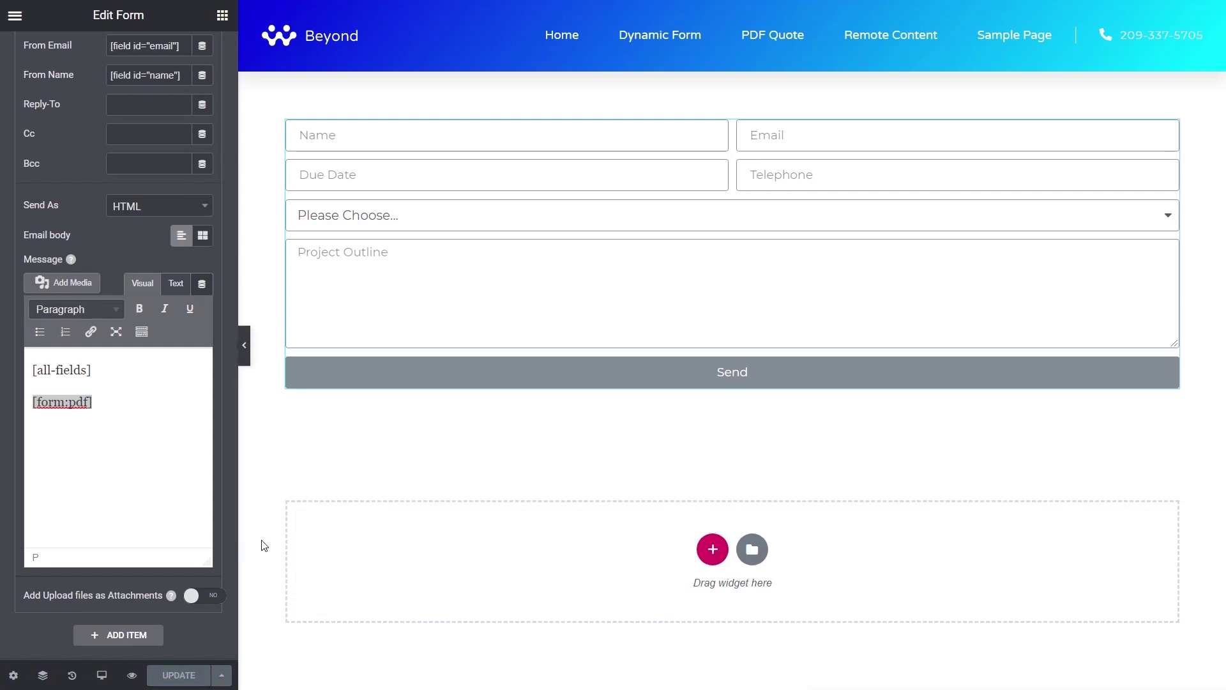
scroll(224, 256, up, 3)
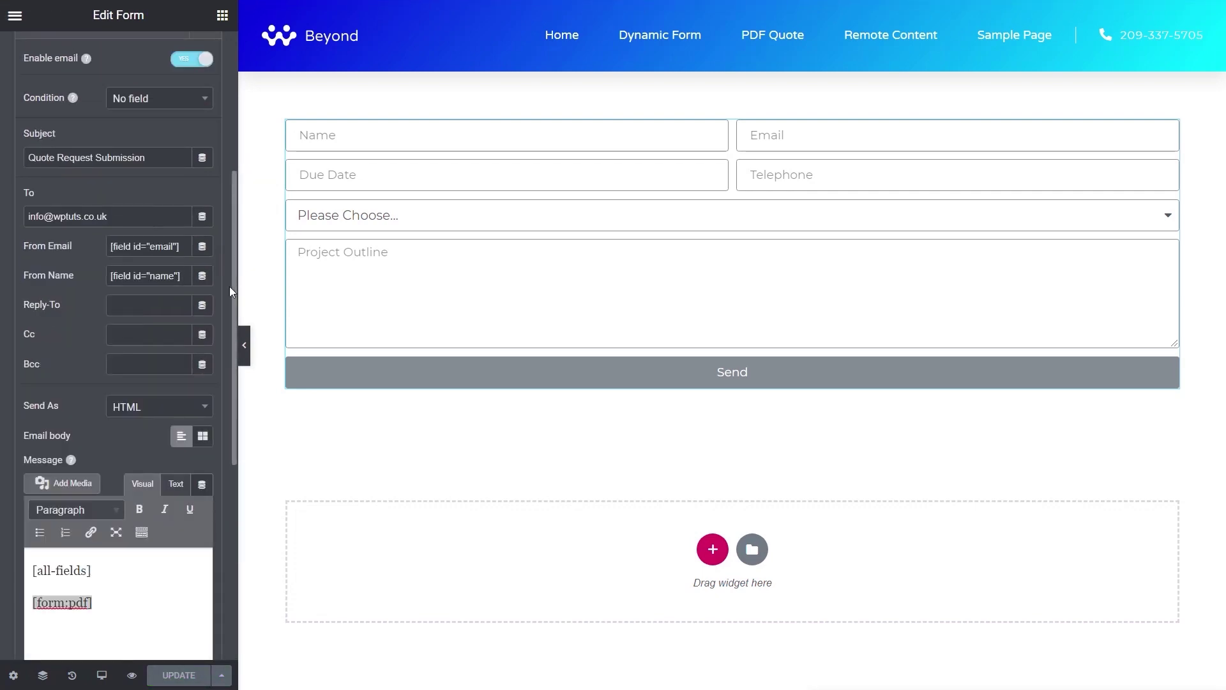
scroll(217, 292, up, 5)
click(91, 268)
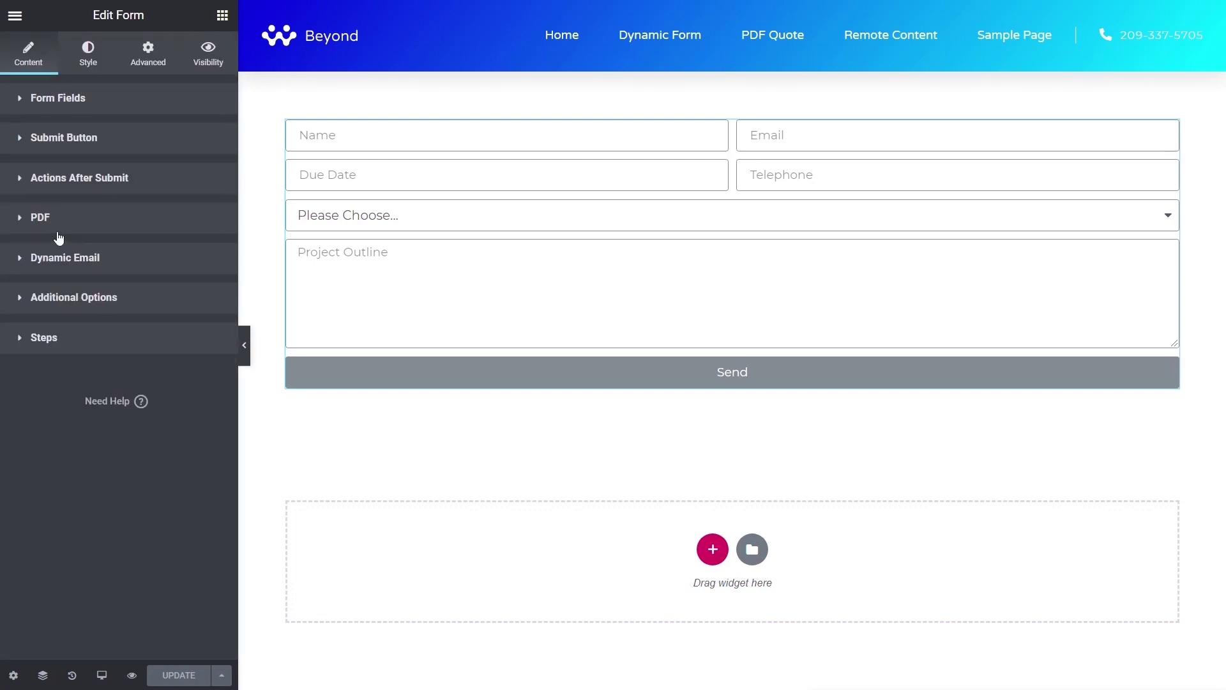
click(51, 227)
scroll(178, 339, down, 2)
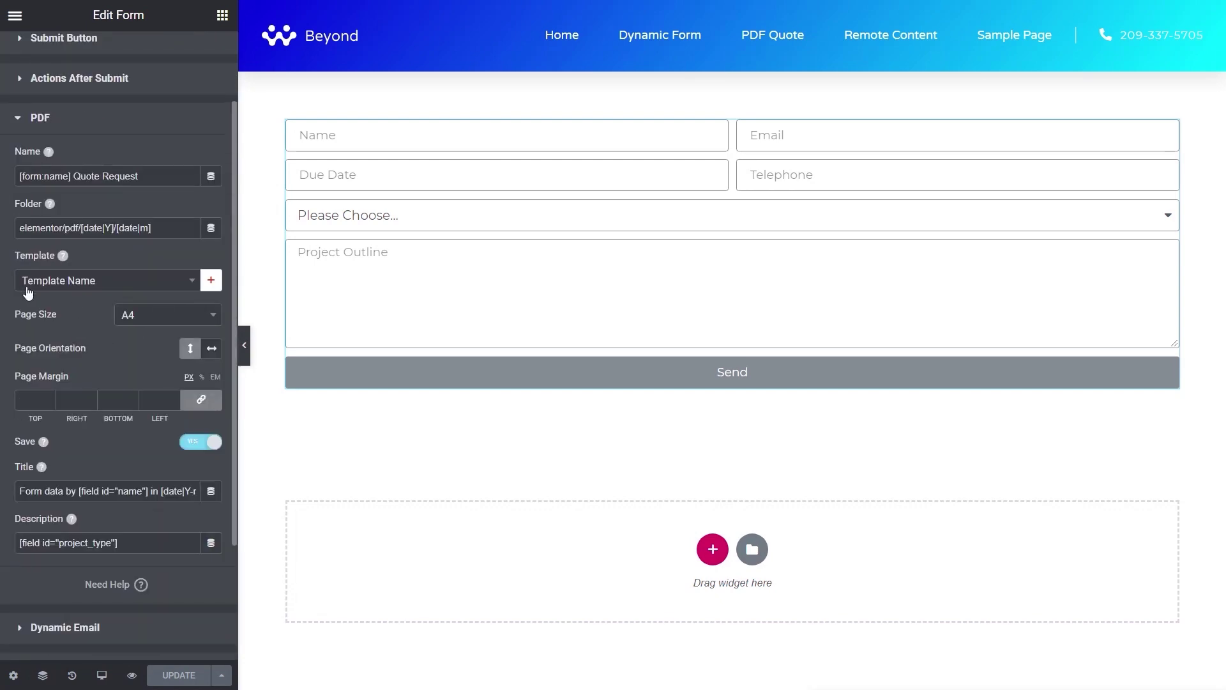
click(211, 281)
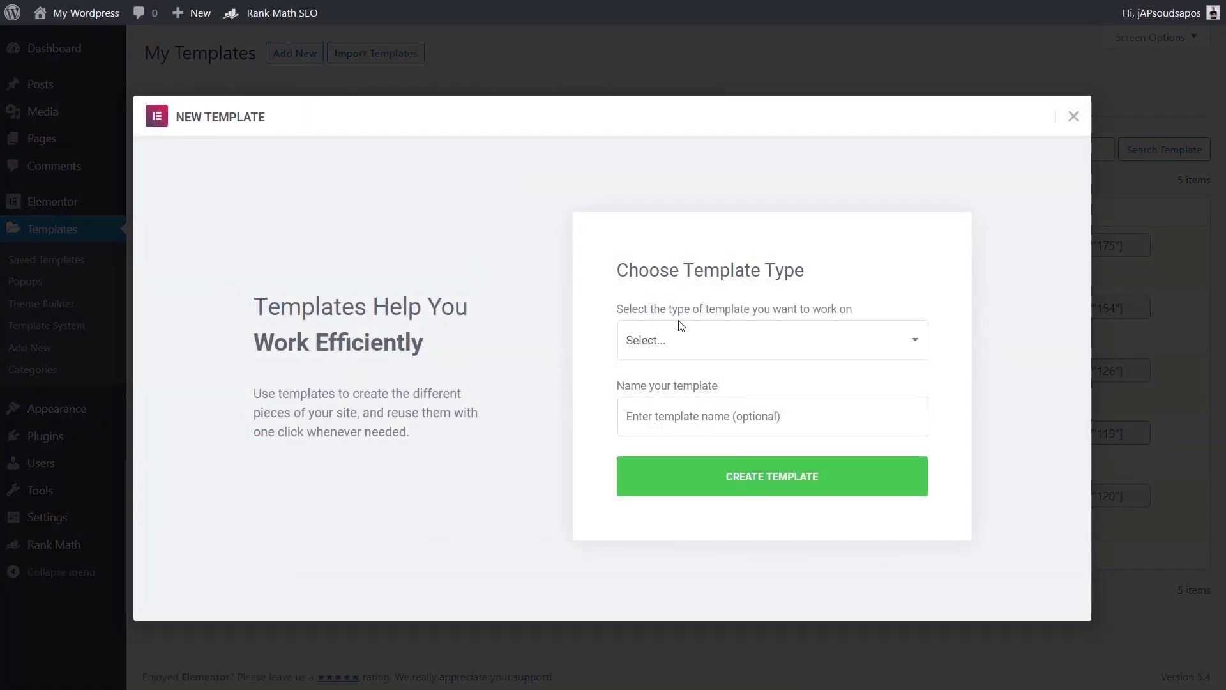
Step: Create a Page template named "Quote PDF Template Demo"
click(699, 345)
click(668, 382)
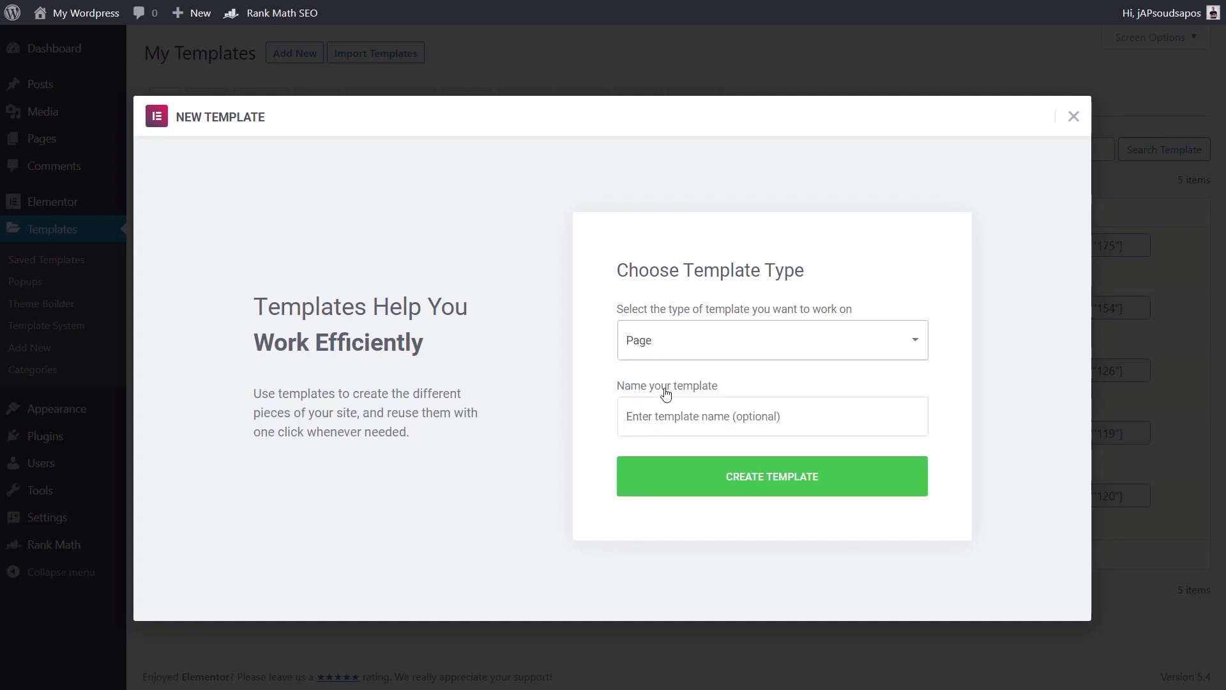
click(730, 418)
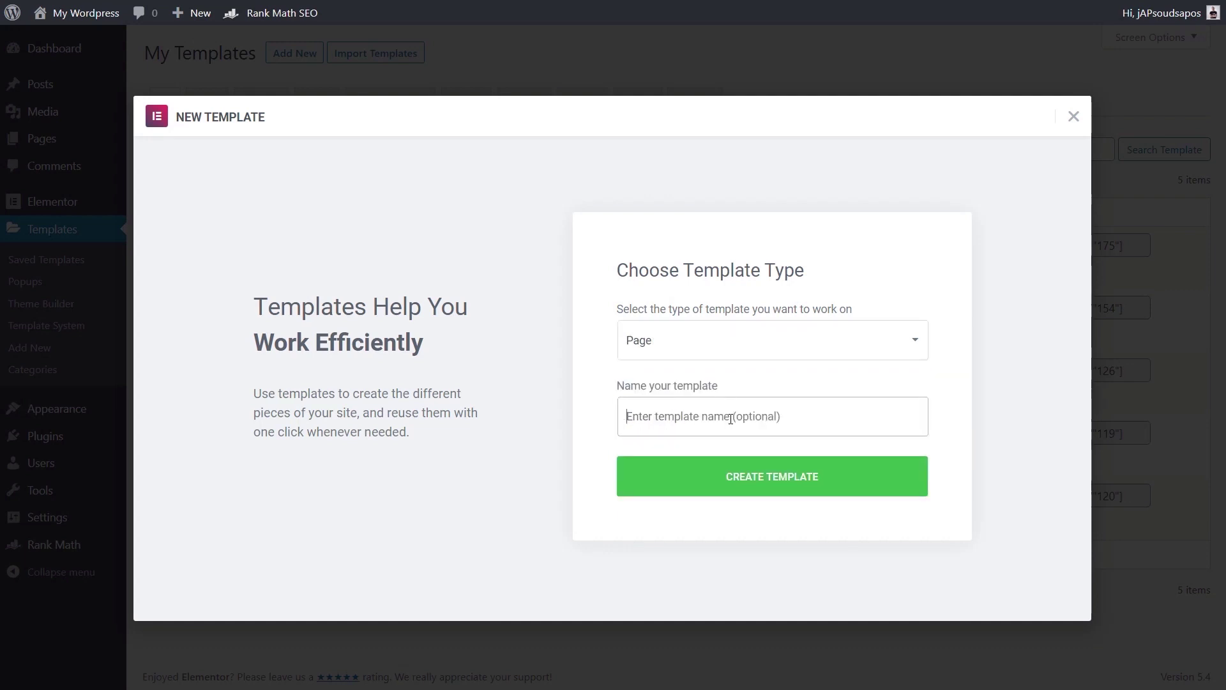
text(QUote PD)
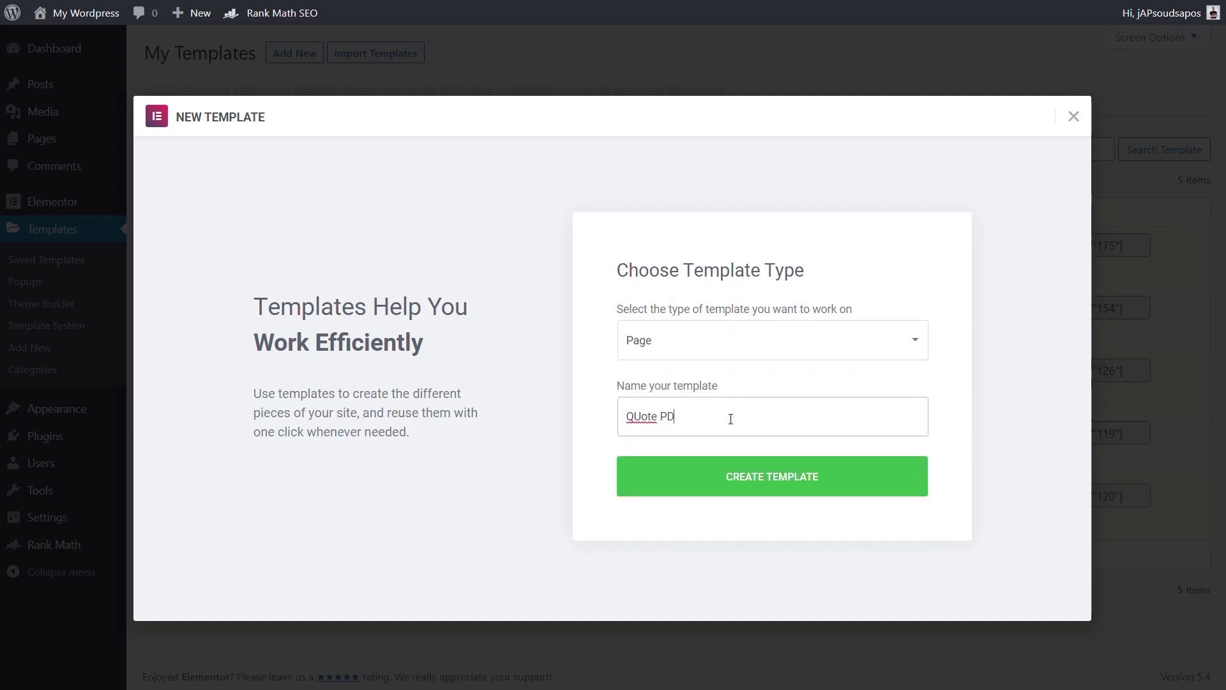
text(F TemplateDe)
right_click(642, 416)
click(798, 426)
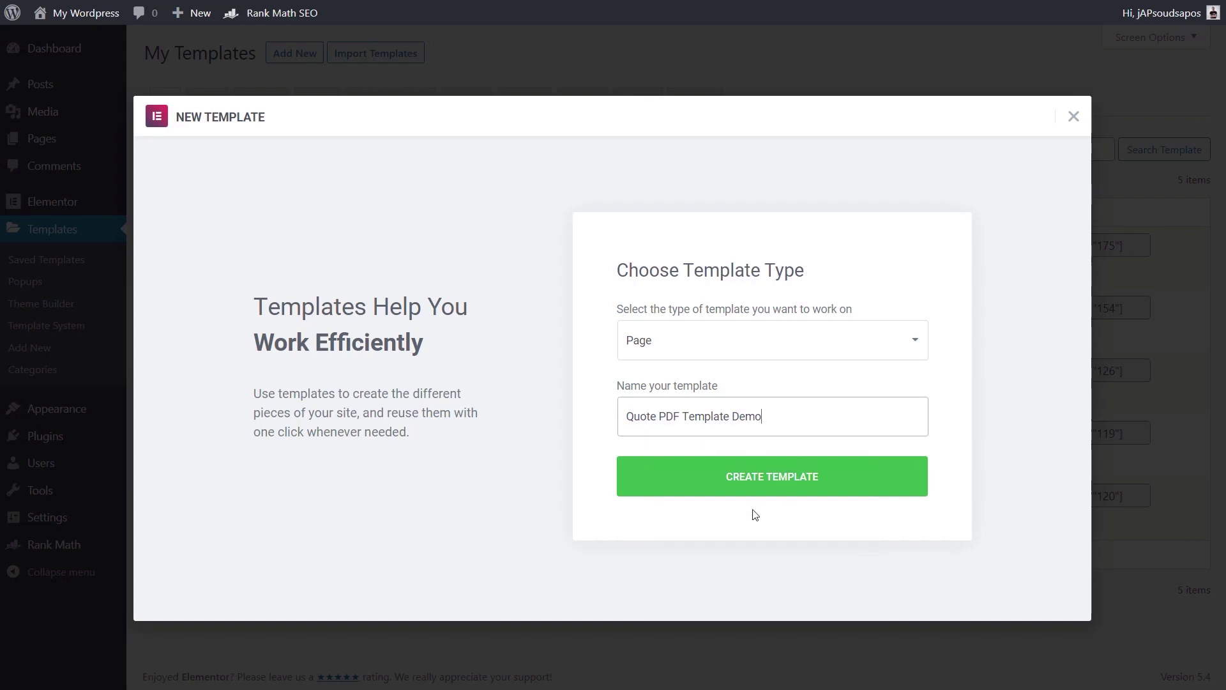
click(762, 490)
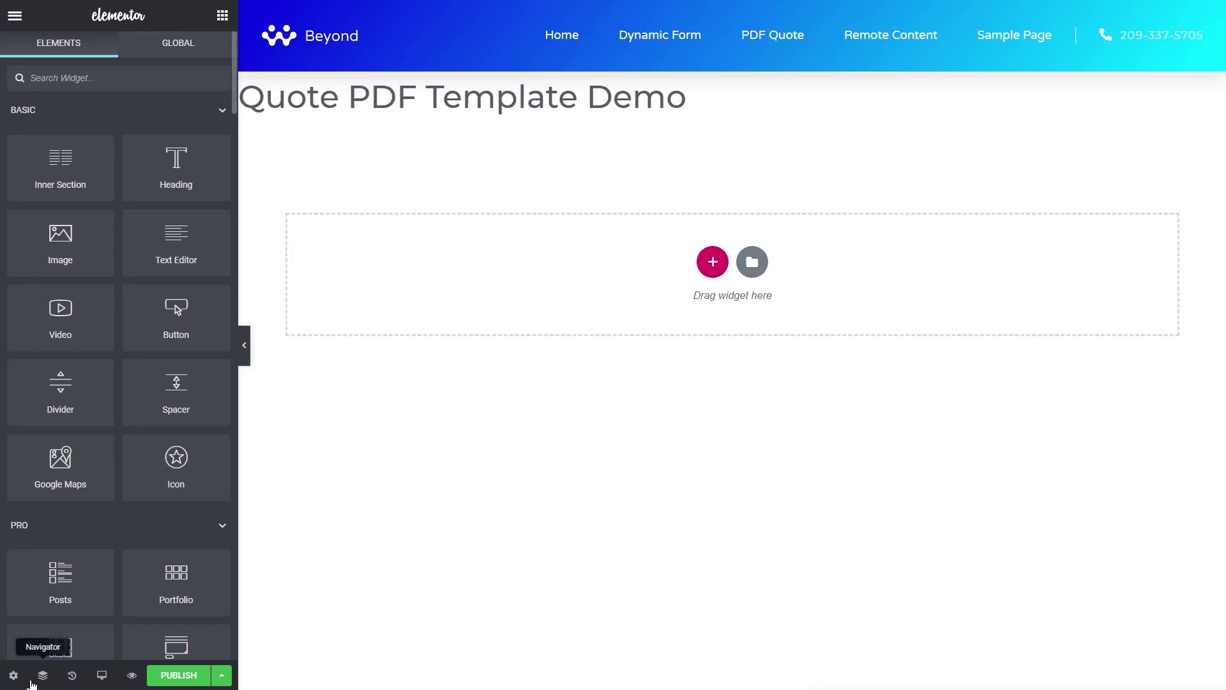
Step: Set the new template's page layout to Elementor Canvas
click(13, 675)
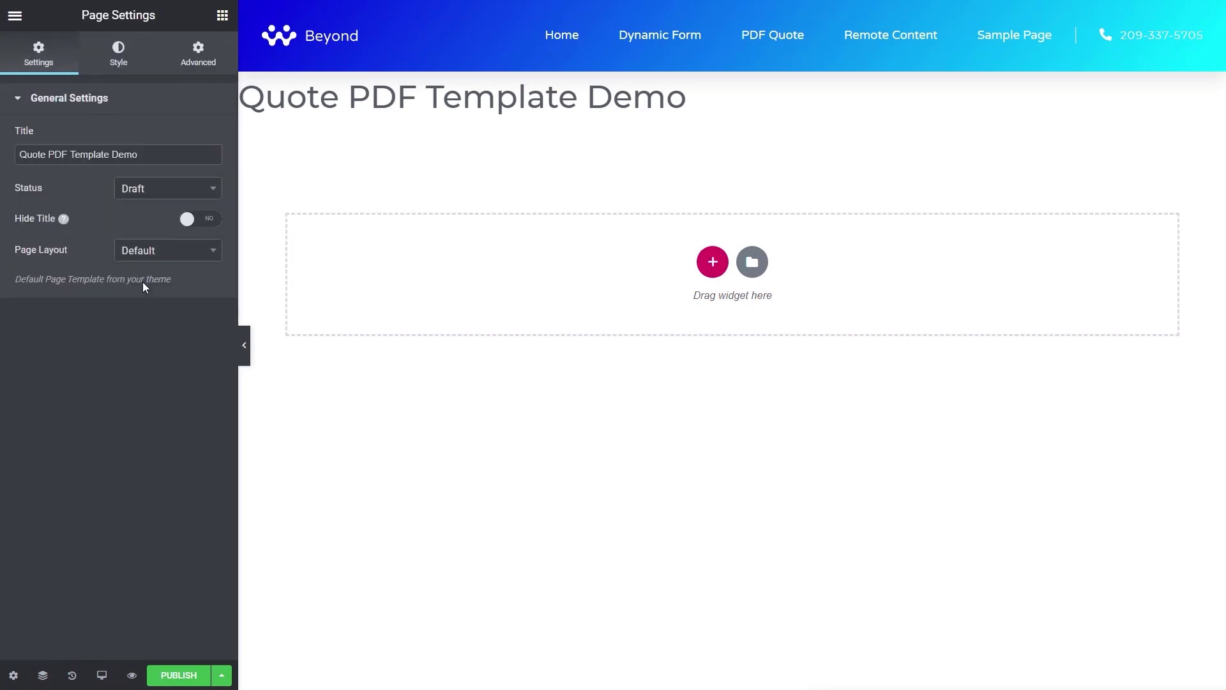
click(170, 254)
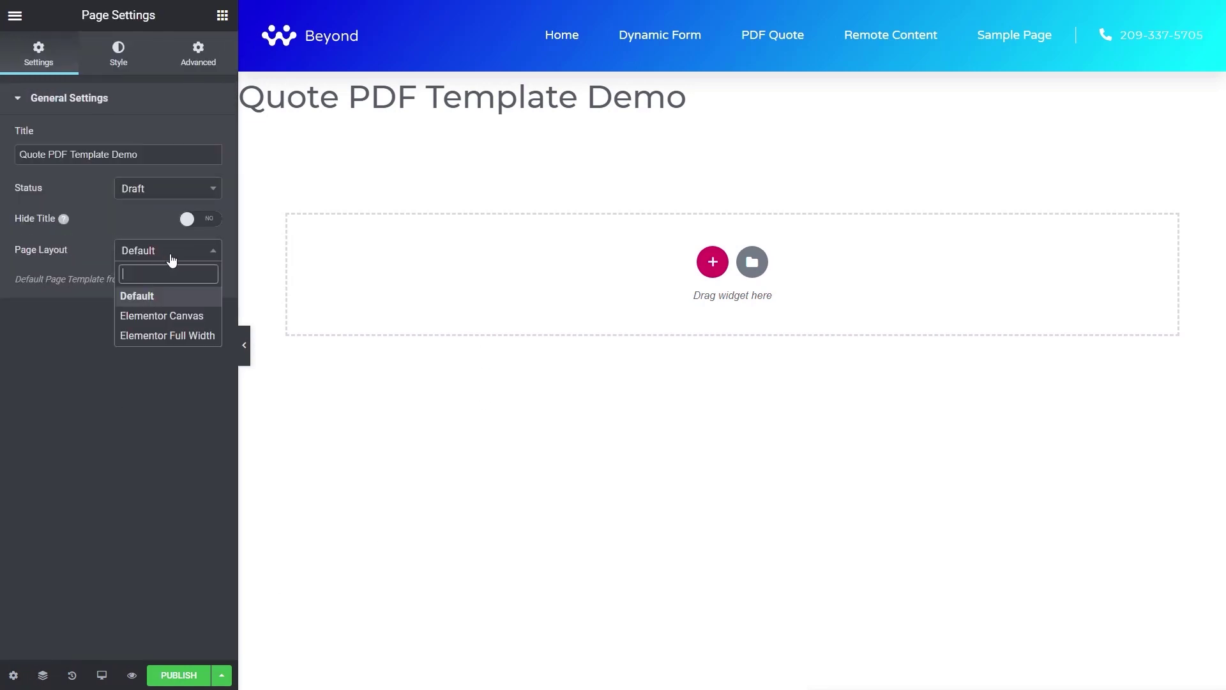
click(178, 316)
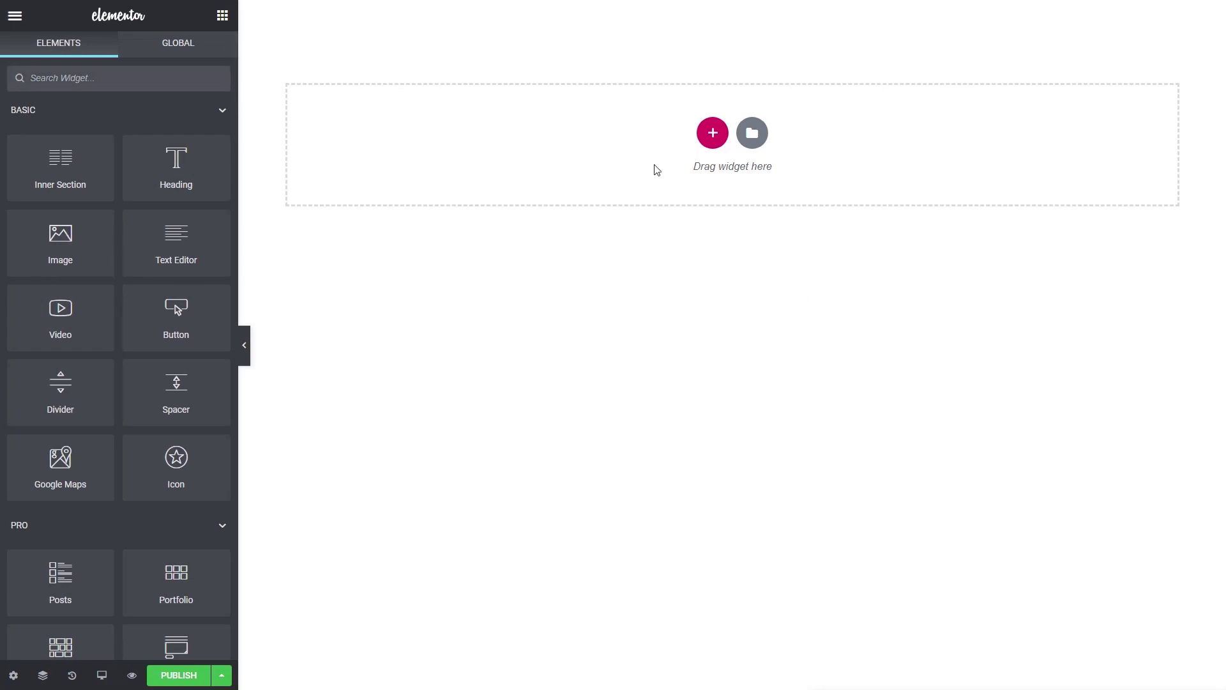
Step: Add a Heading widget to the empty template and set its section's top and bottom padding to 50 px
drag(158, 167, 562, 161)
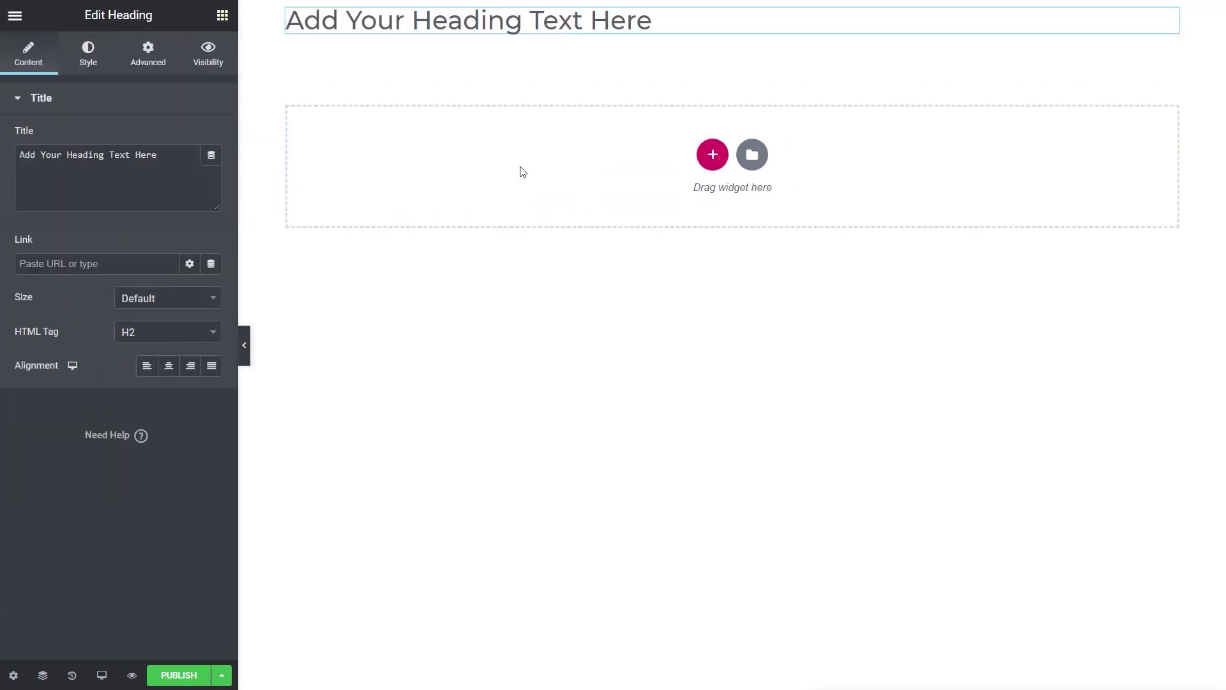
click(722, 10)
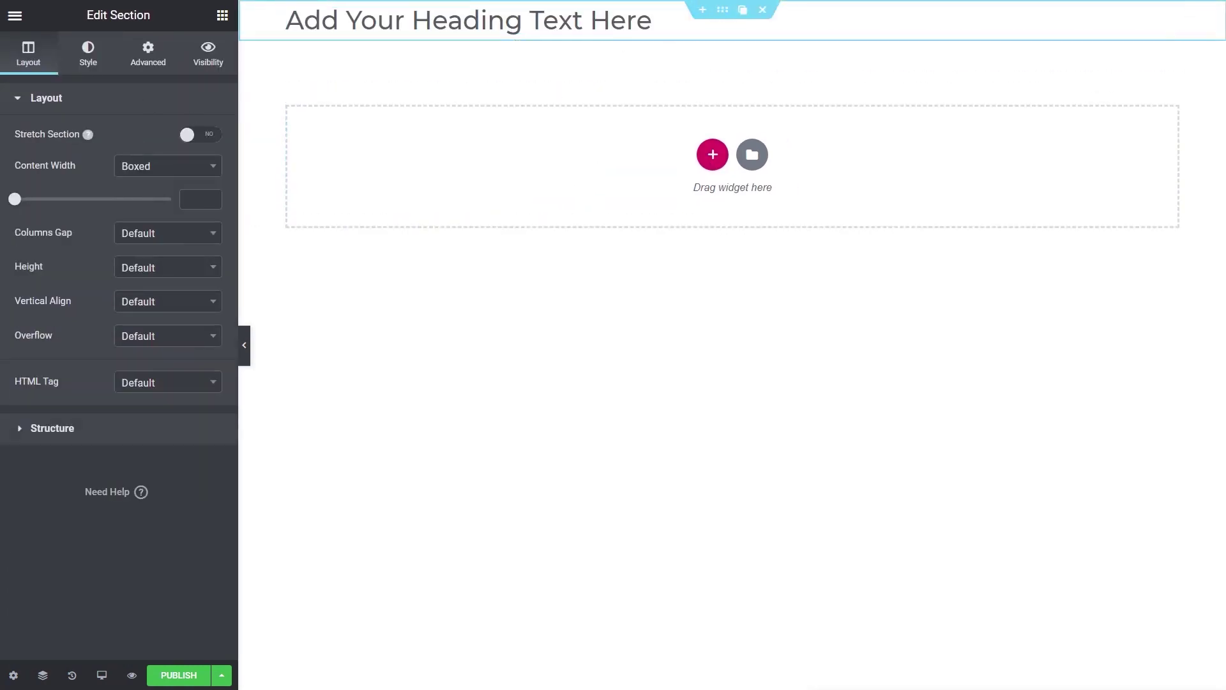
click(154, 59)
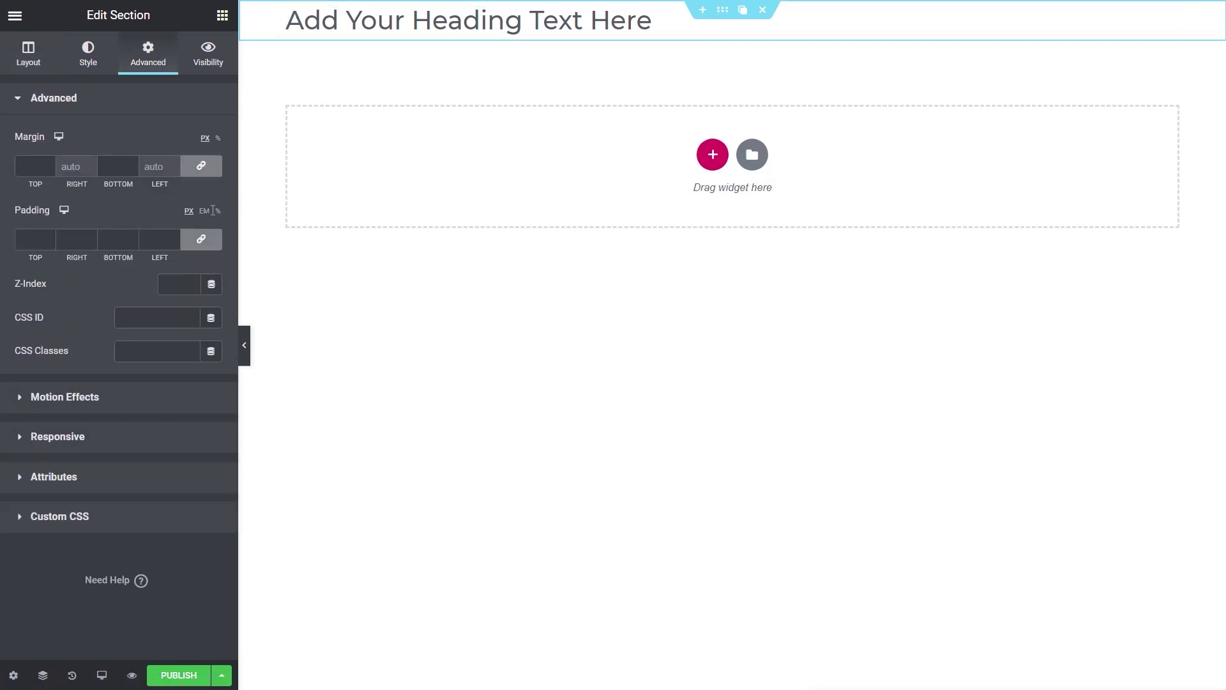
double_click(30, 239)
text(50)
double_click(112, 240)
text(50)
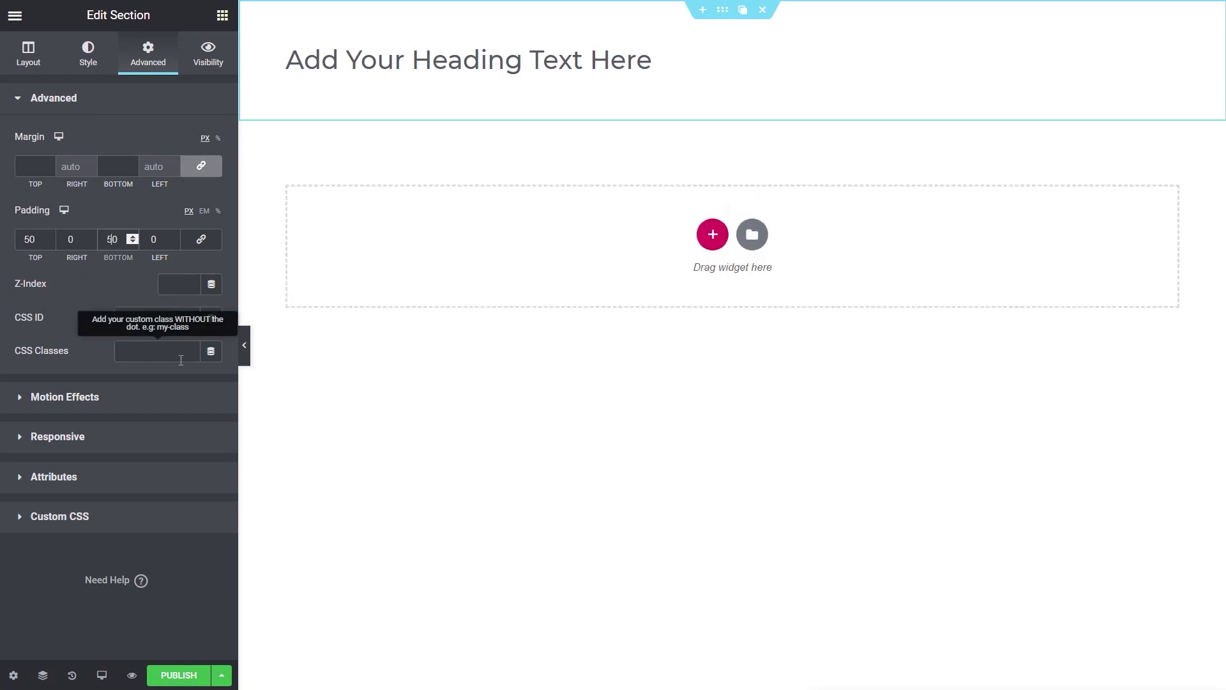
Step: Give the heading's section a classic background in the light blue preset colour #6EC1E4
click(88, 60)
click(147, 174)
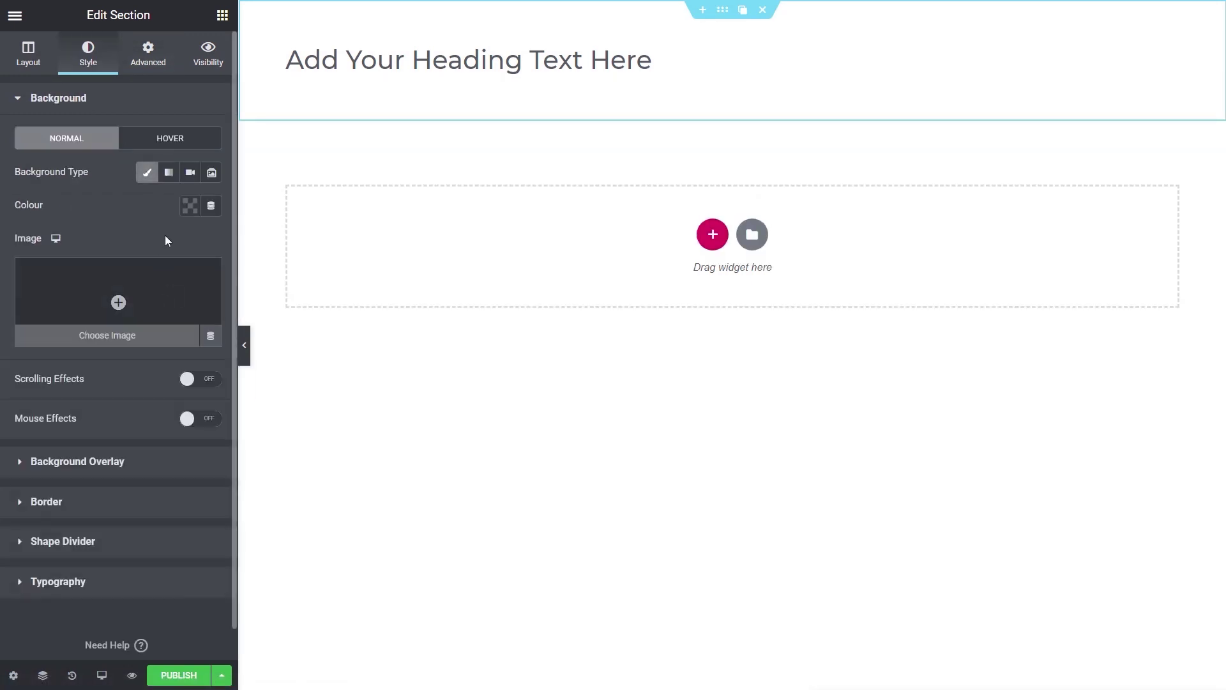
click(188, 205)
click(113, 243)
click(75, 196)
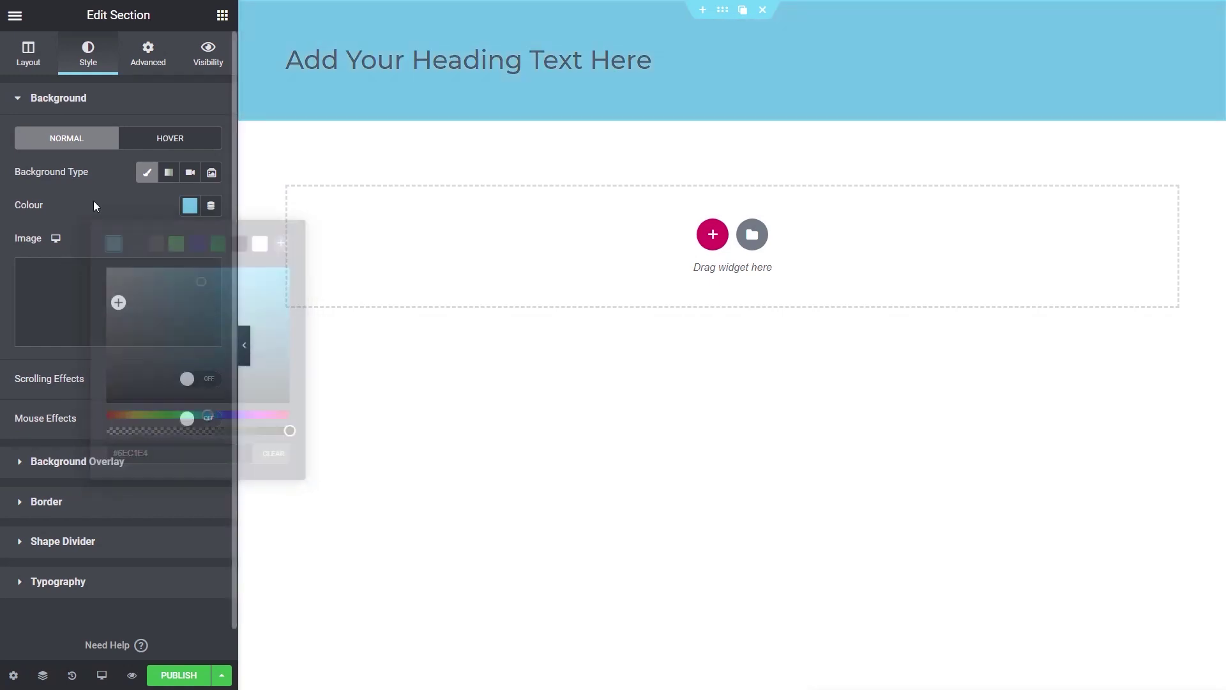
Step: Centre the heading within the blue section and set its text colour to white
click(517, 60)
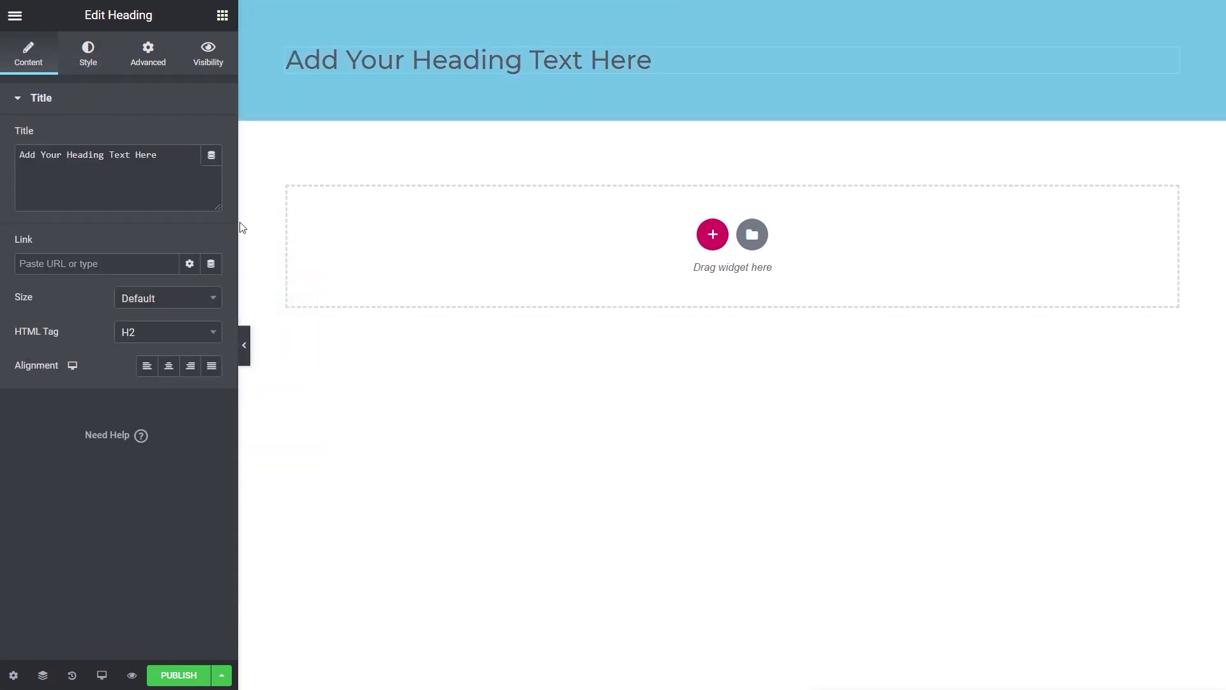
click(169, 365)
click(99, 71)
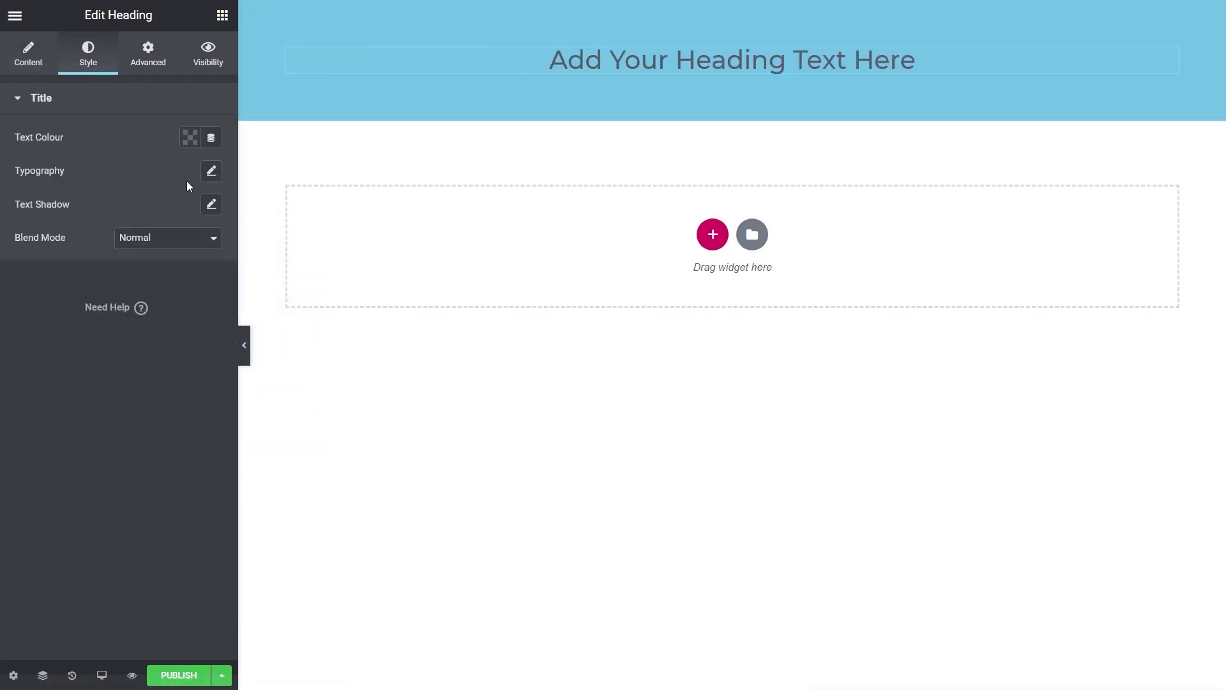
click(188, 138)
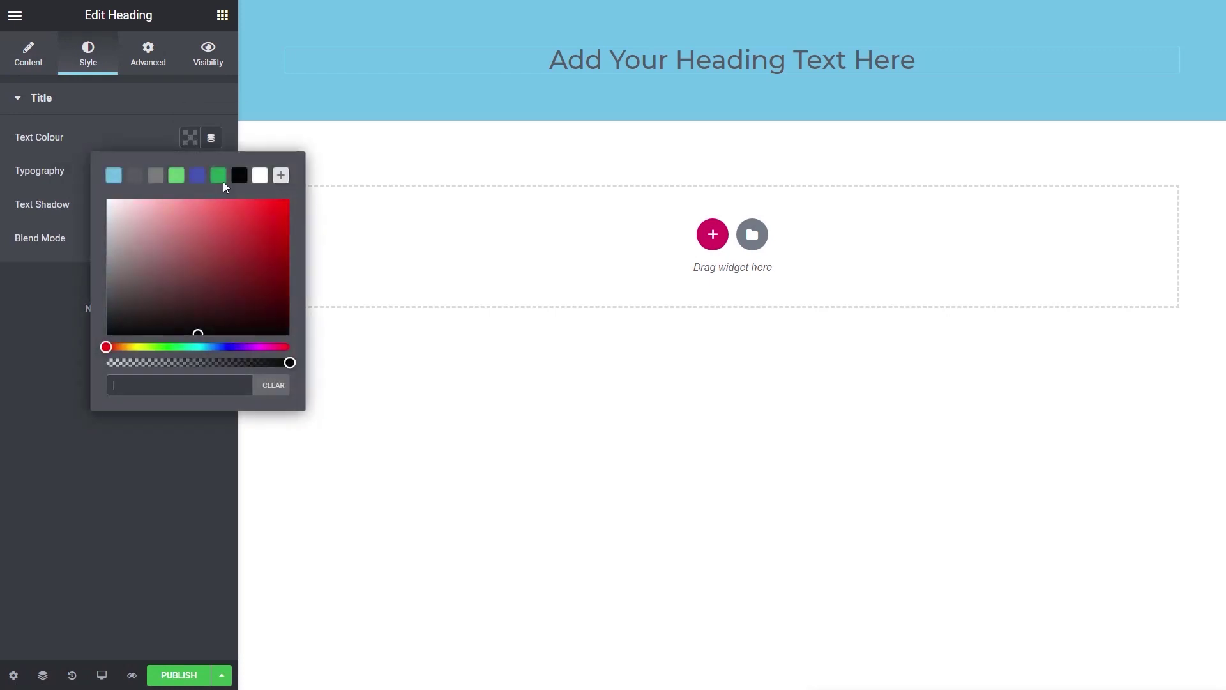
click(260, 176)
click(71, 294)
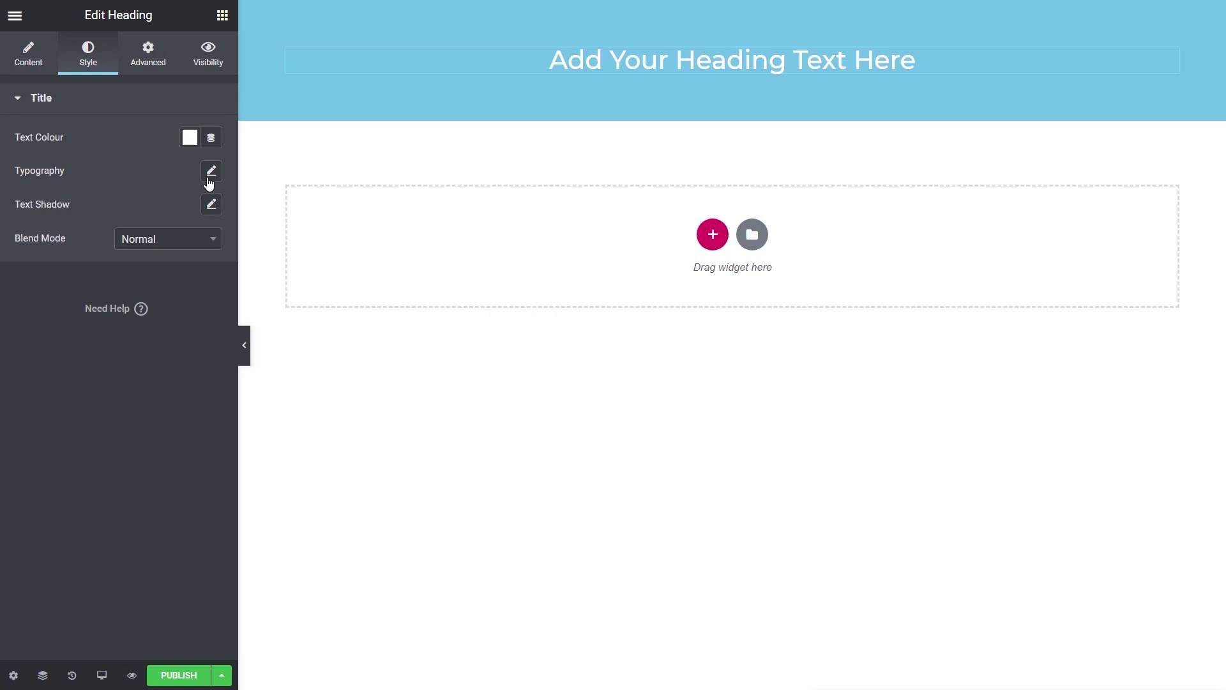
Step: Set the heading's typography to Helvetica, weight 400, with the Uppercase transform
click(212, 173)
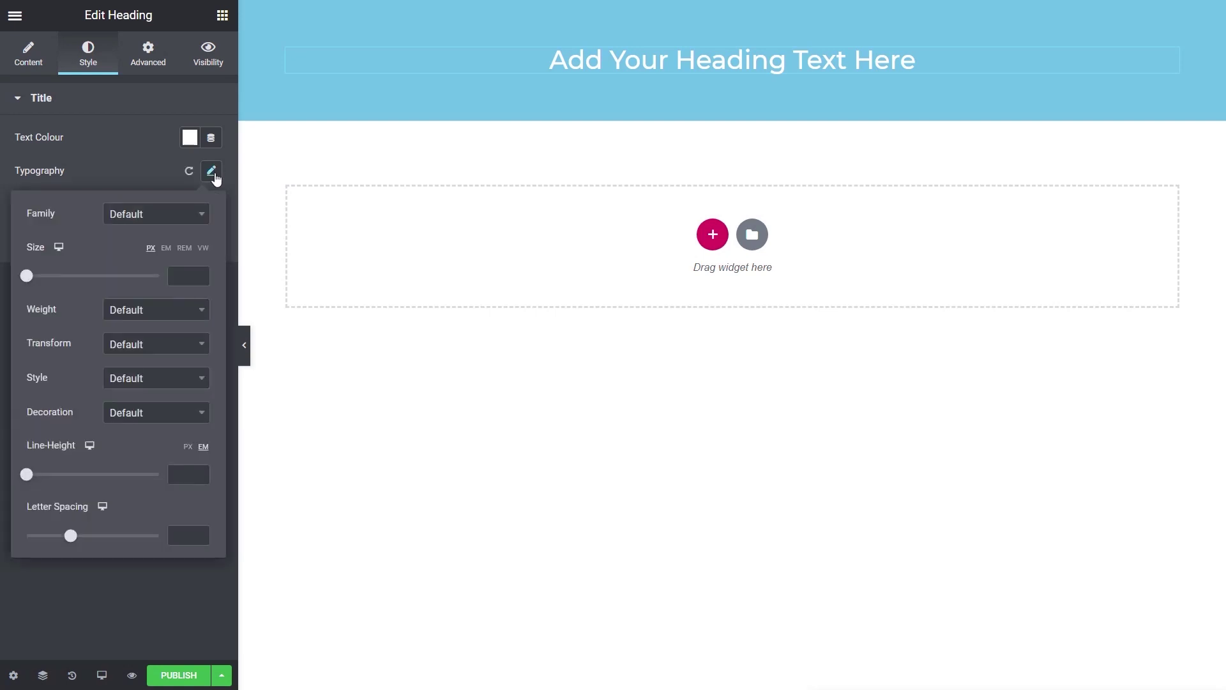
click(146, 221)
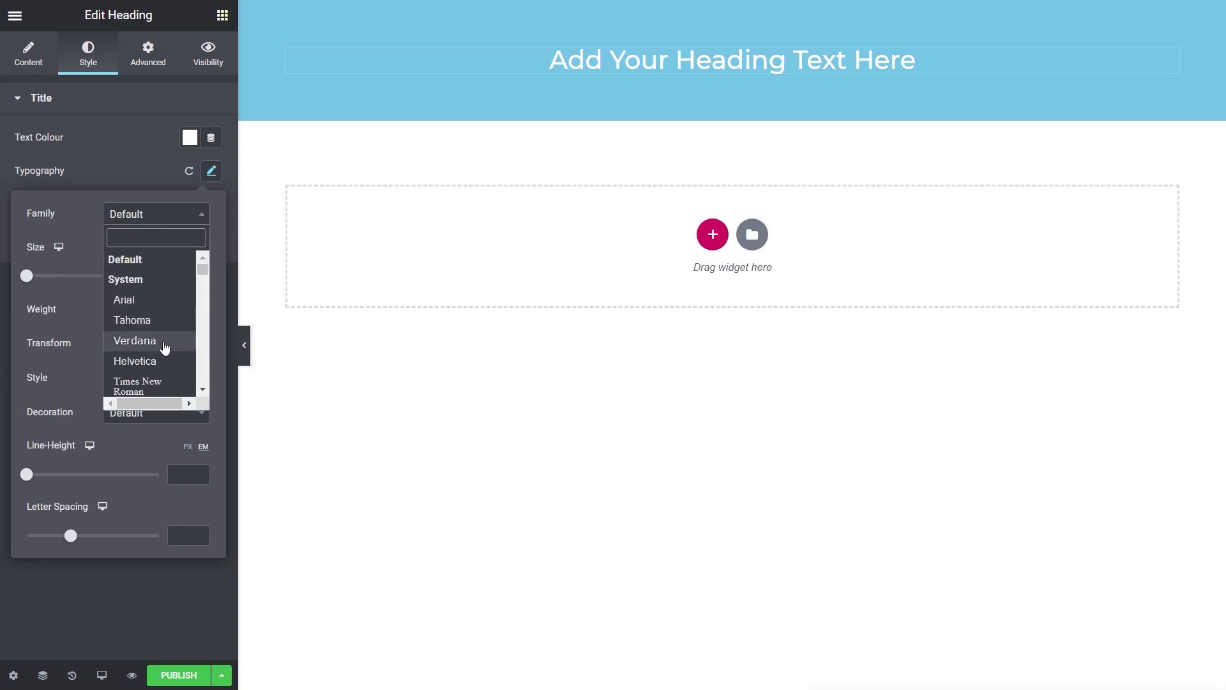
click(164, 359)
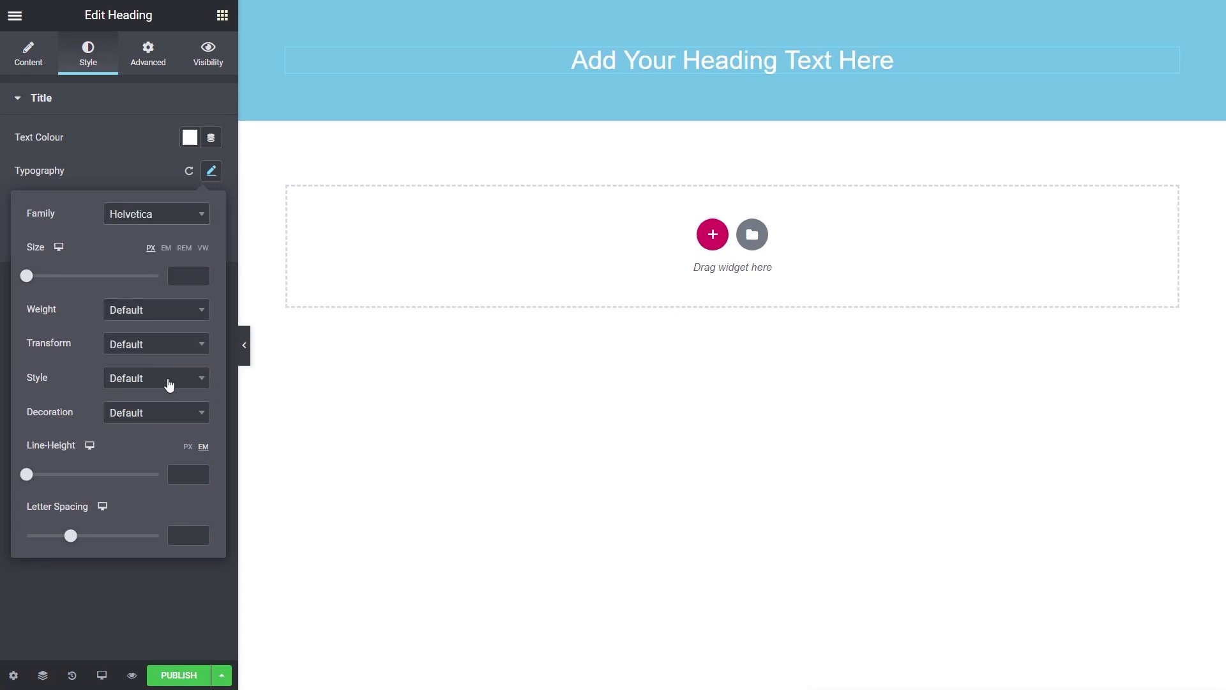
click(149, 313)
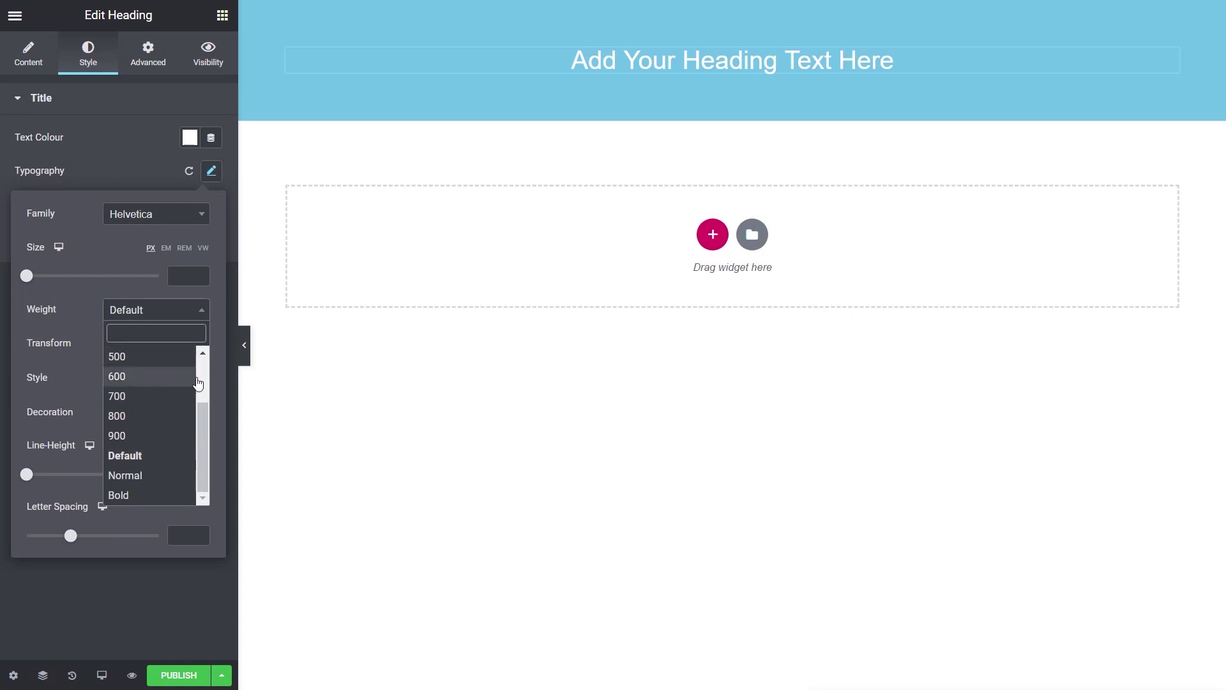
scroll(159, 374, up, 2)
click(147, 376)
click(148, 345)
click(146, 408)
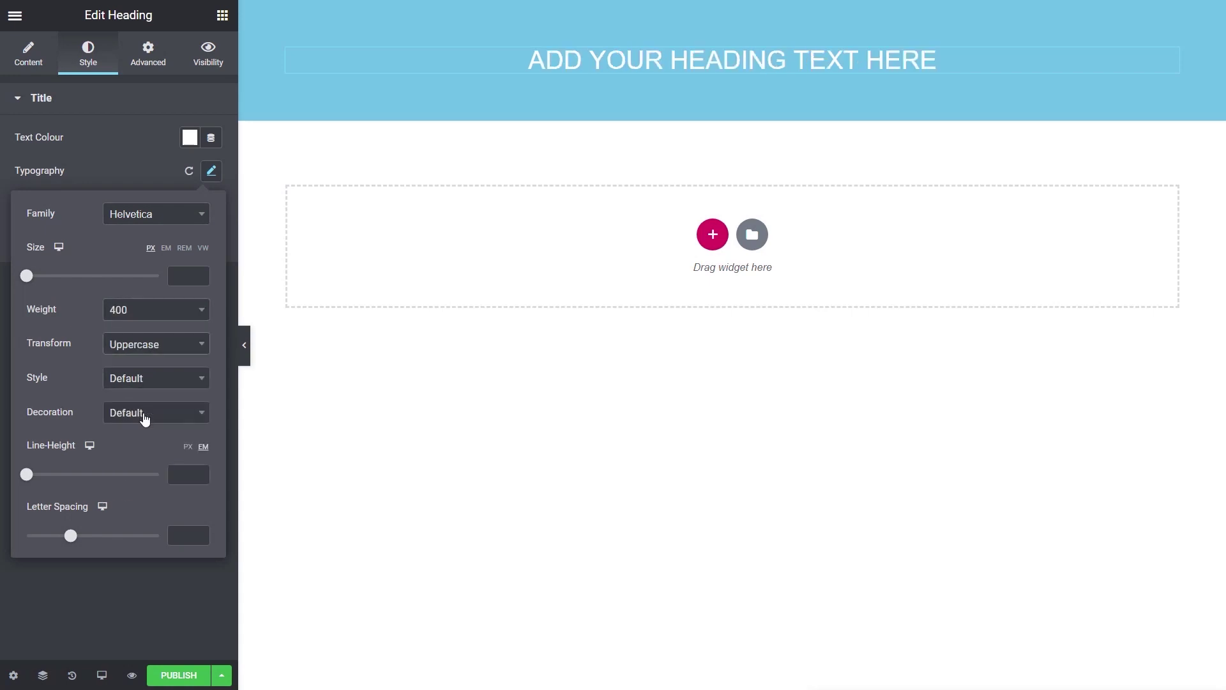
click(116, 604)
Step: Replace the heading's placeholder title with the token [form:name]
click(28, 54)
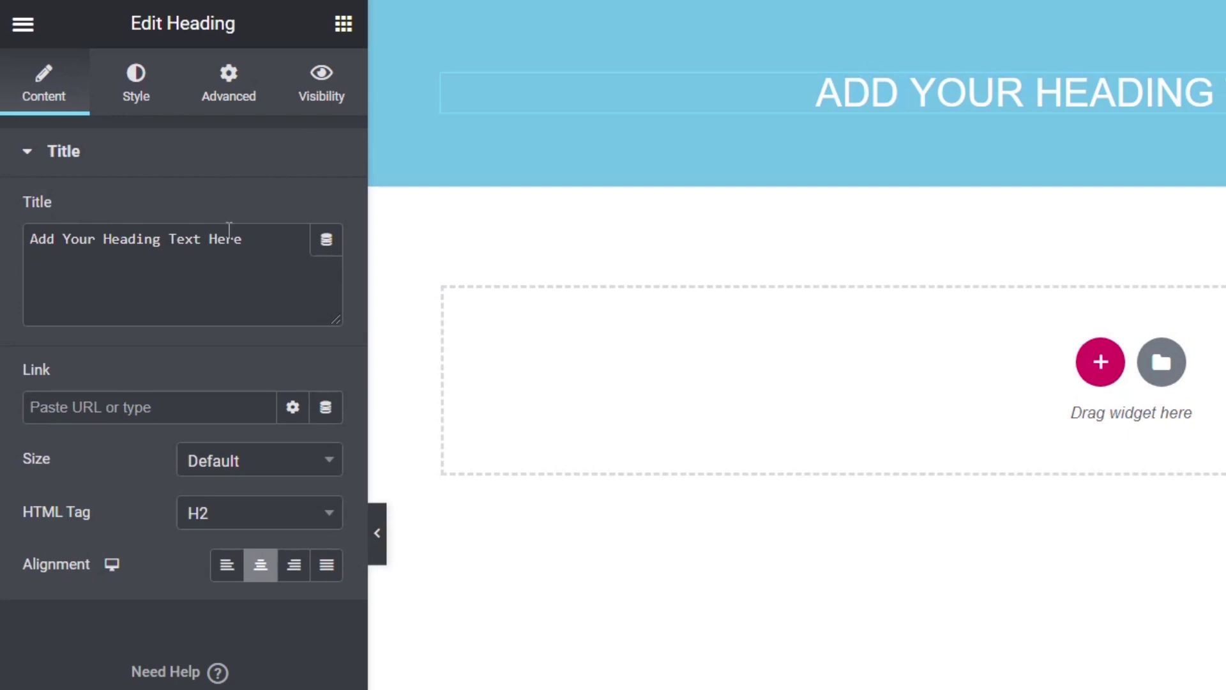
drag(243, 239, 31, 239)
key(BackSpace)
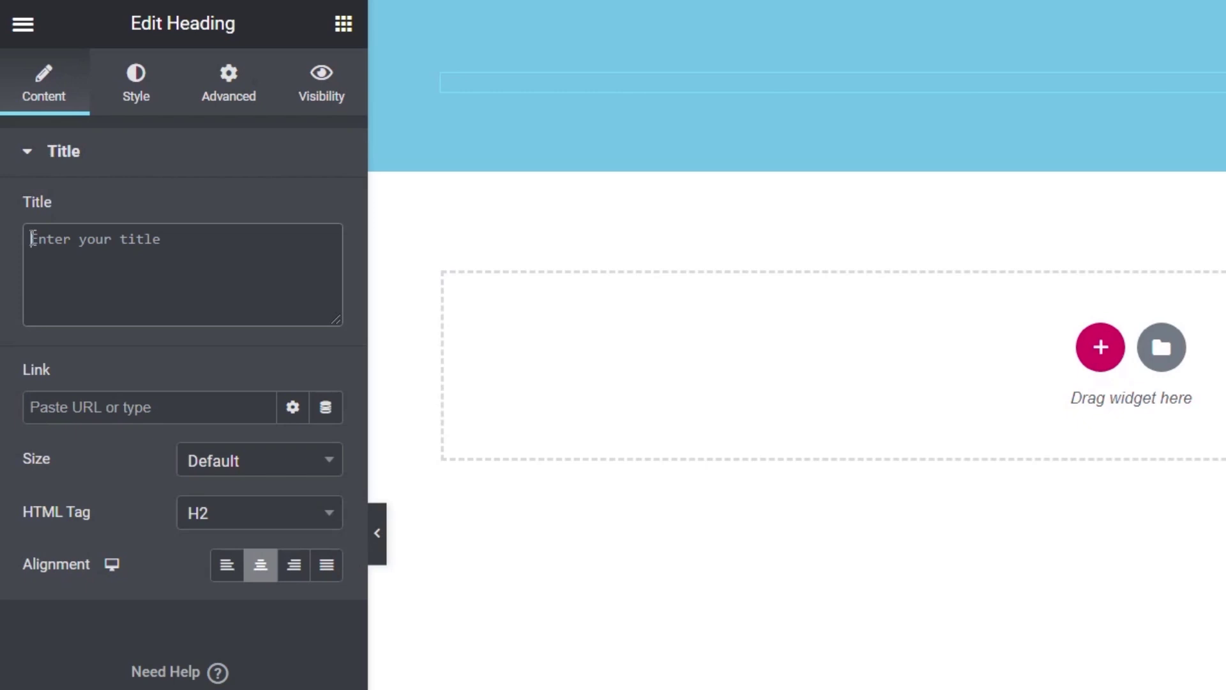
text([for)
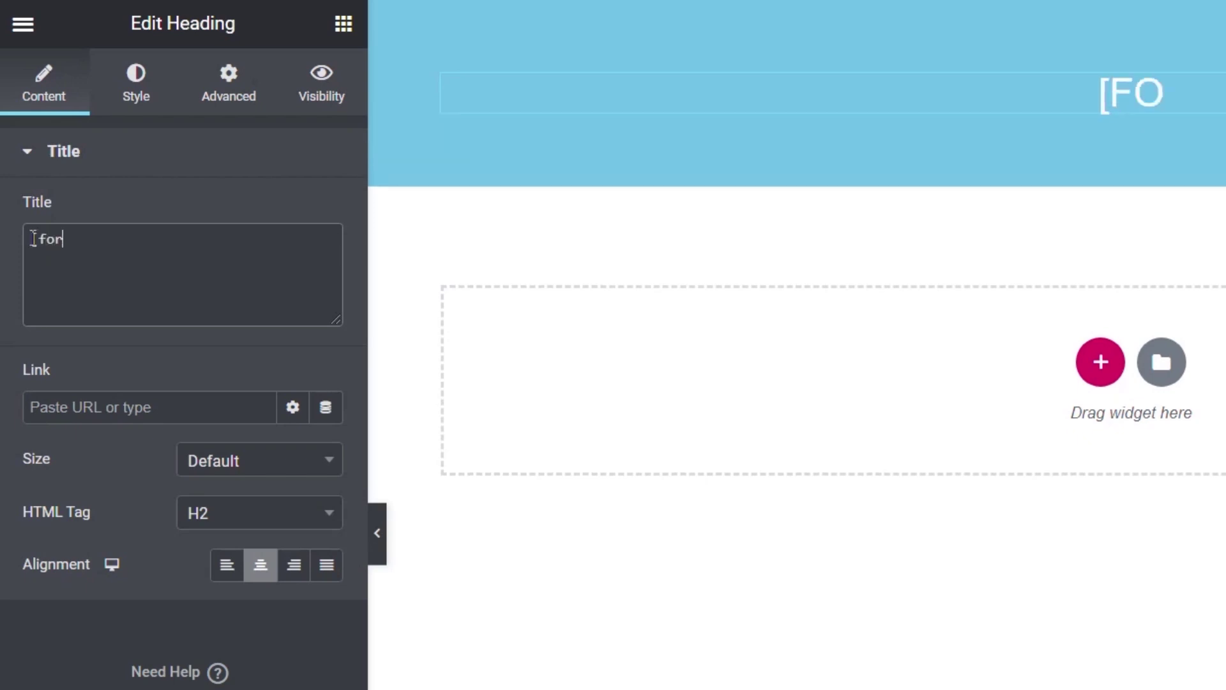
text(m:)
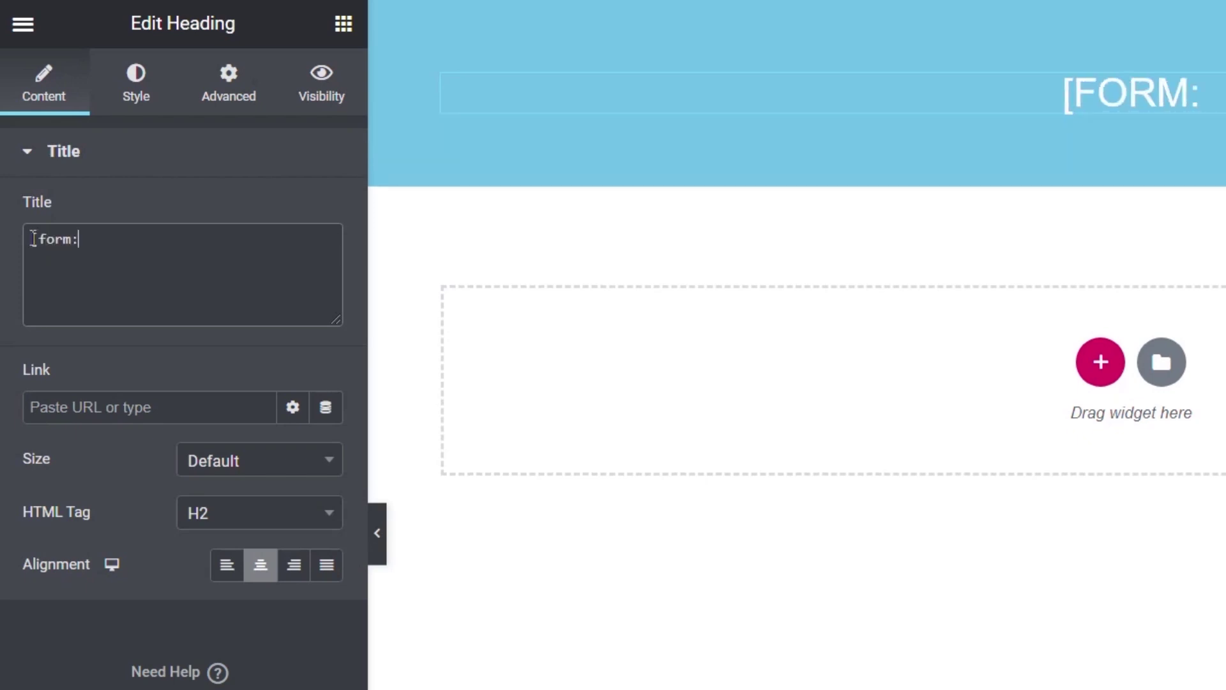
text(name])
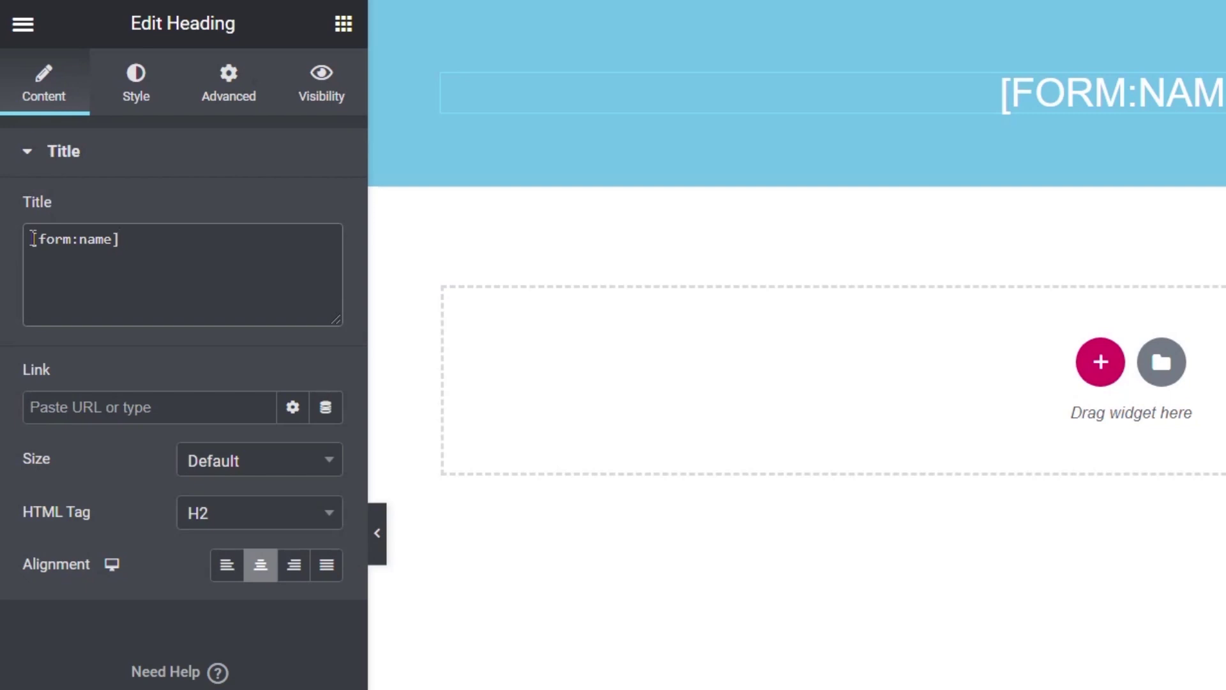
Step: Extend the heading's title after the name token with "here's your requested quote info"
text(here)
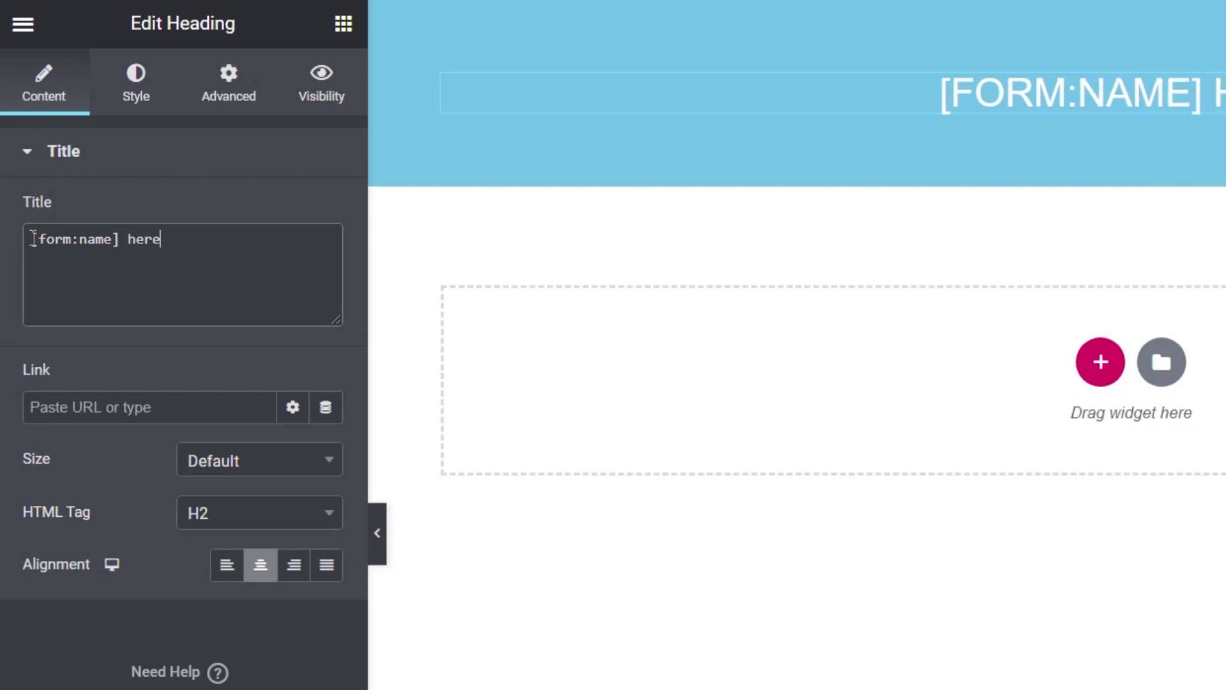
text('s your requeste)
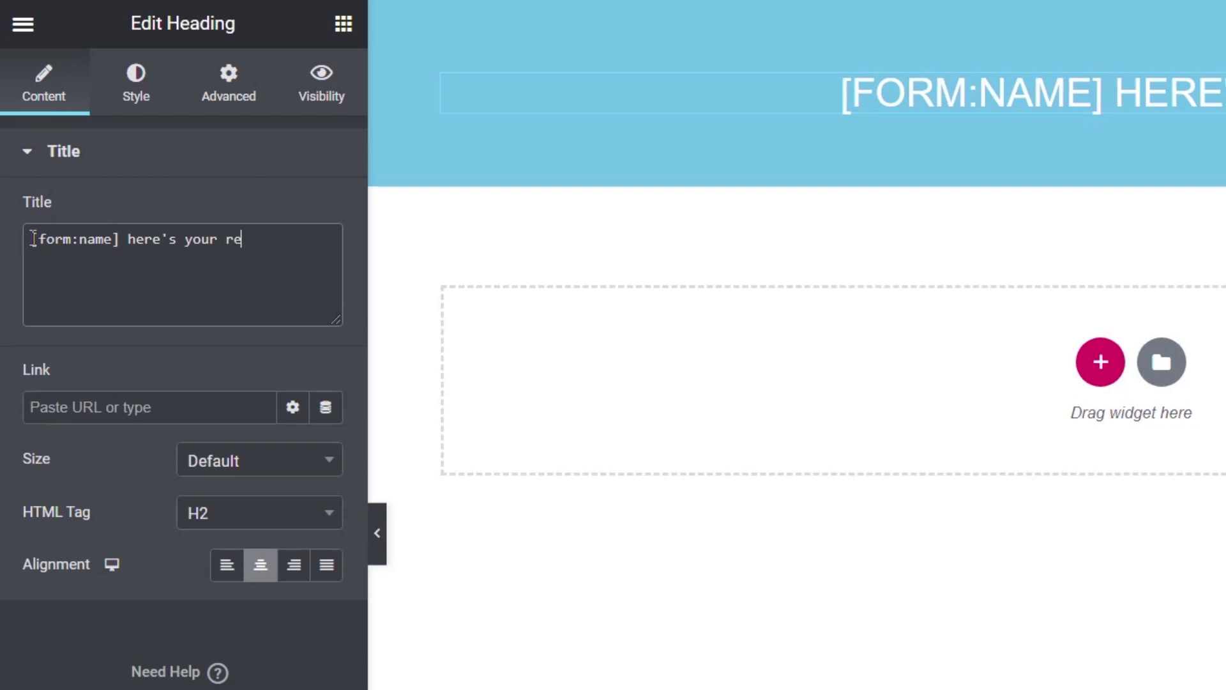
text(d quote info)
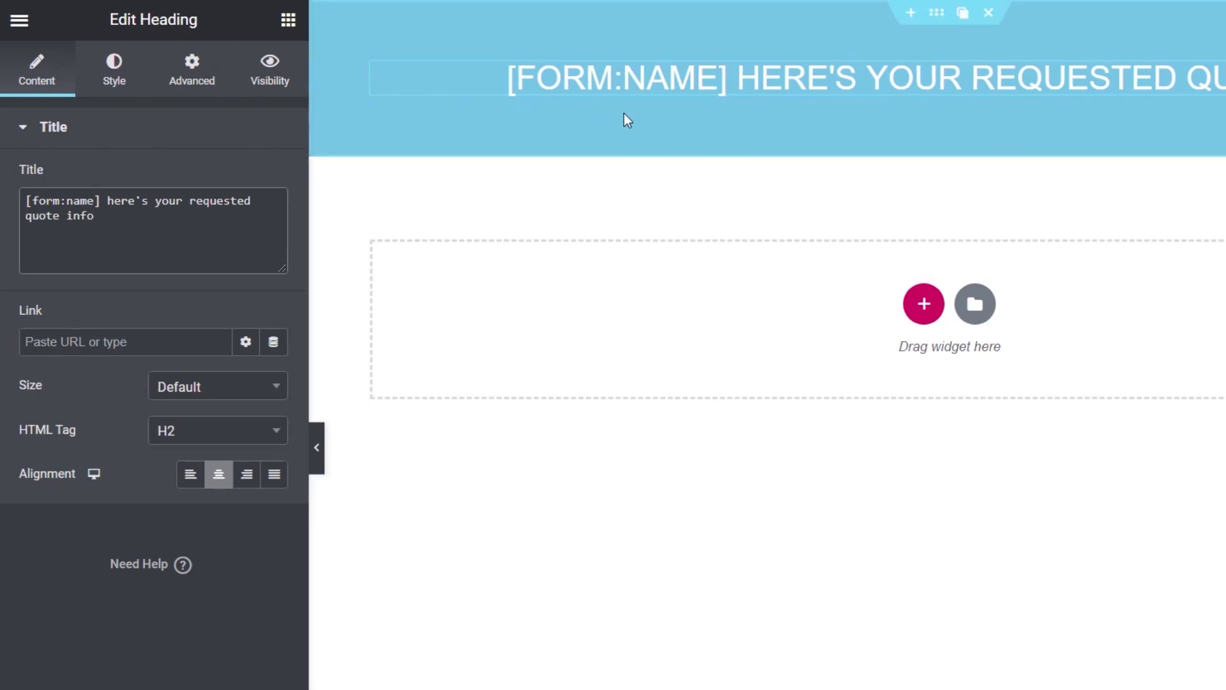
Step: Add a second heading below the first in the blue section, with HTML tag H6 and centred alignment
click(287, 25)
drag(214, 218, 936, 99)
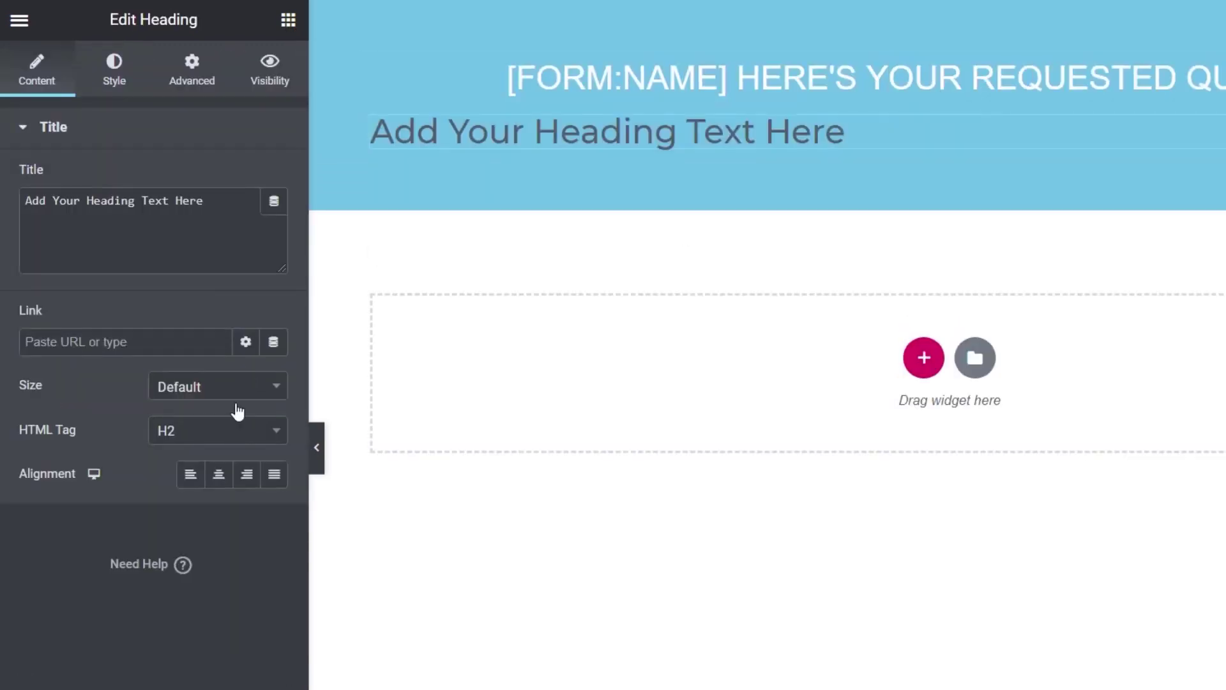
click(234, 433)
click(205, 618)
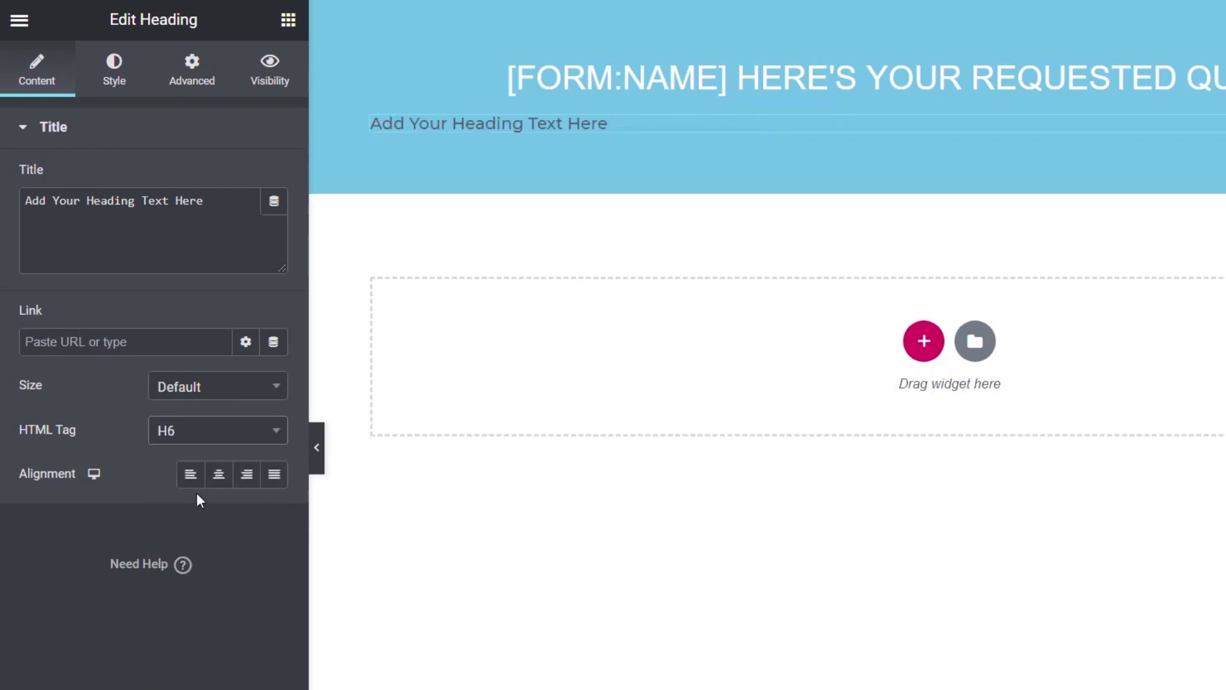
click(220, 478)
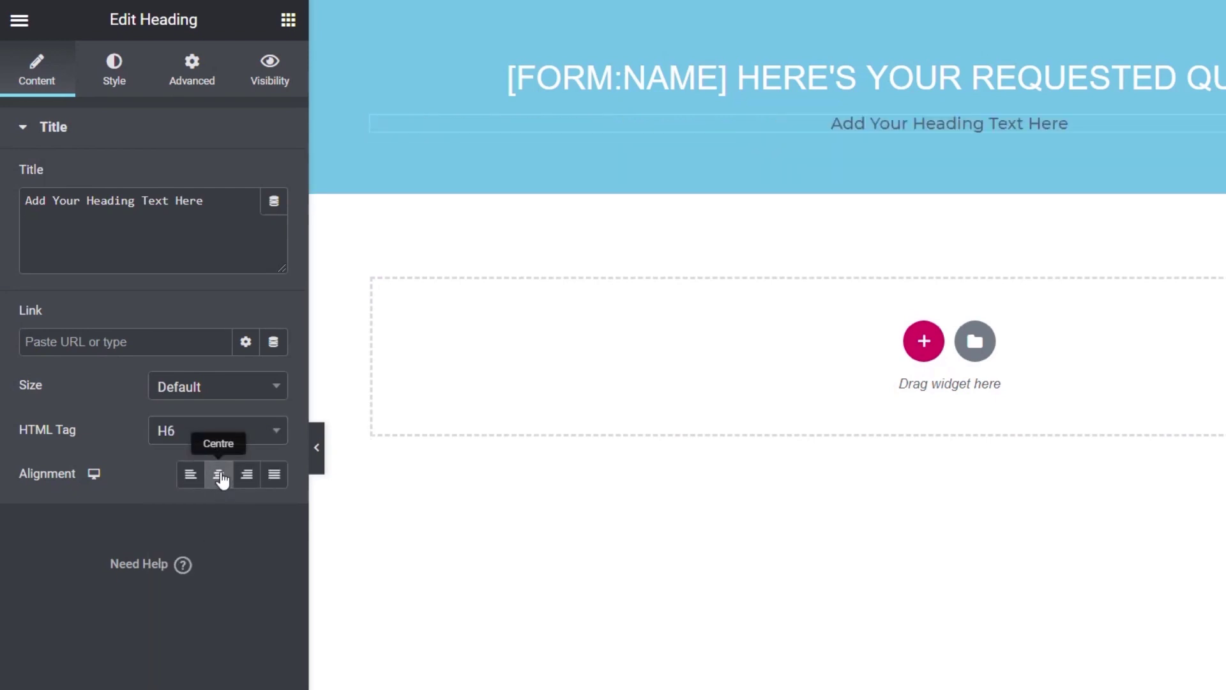
Step: Set the second heading's text colour to the white preset
click(118, 72)
click(243, 185)
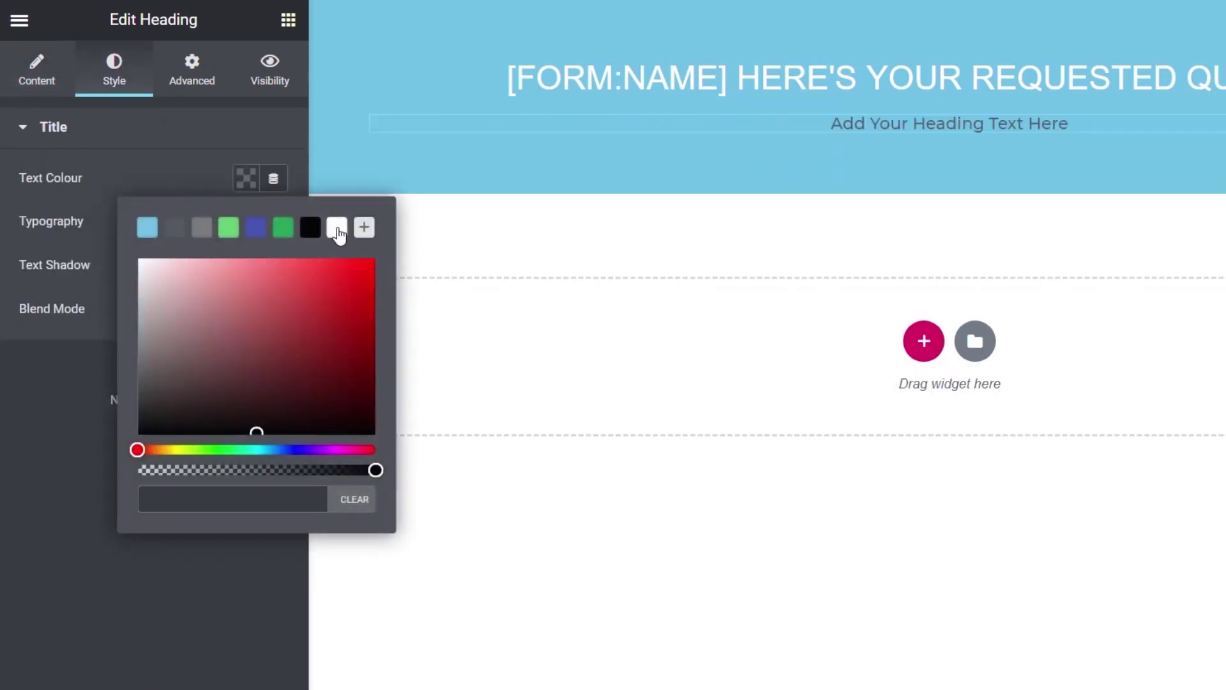
click(337, 231)
click(82, 345)
Step: Set the second heading's typography to Helvetica at a size of 14 px
click(274, 230)
click(247, 282)
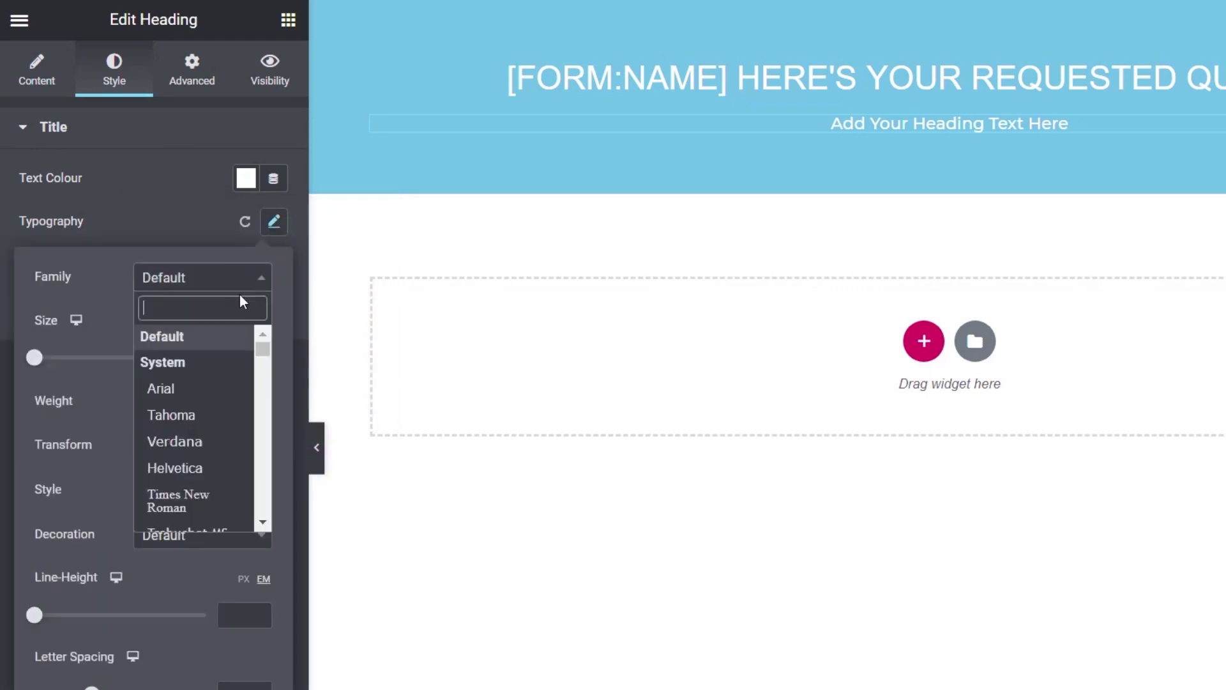
click(203, 468)
click(234, 362)
text(13)
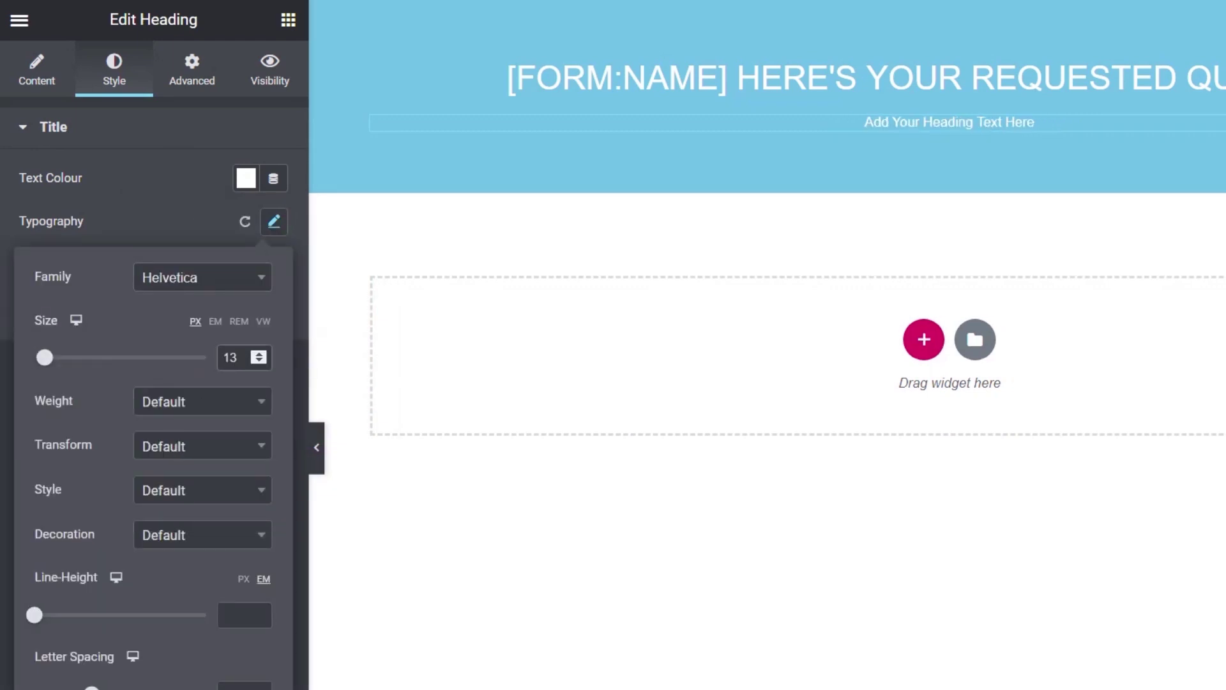
key(BackSpace)
text(4)
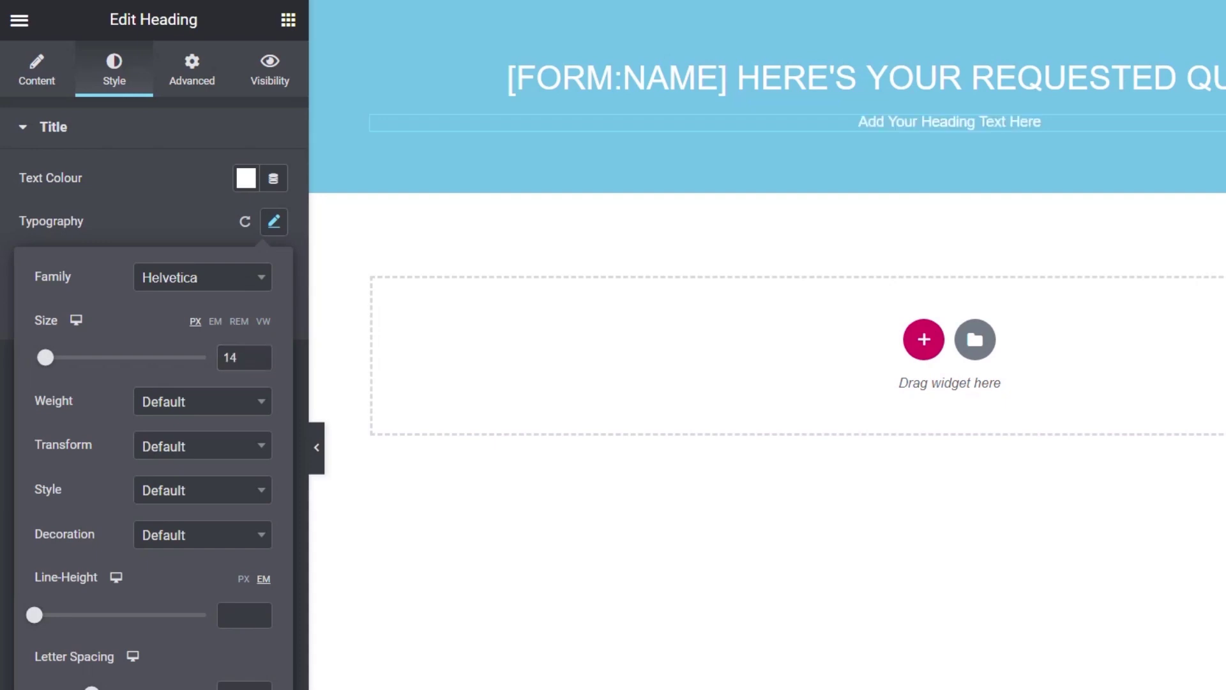
click(303, 391)
Step: Replace the second heading's placeholder title with "Requested:"
click(54, 75)
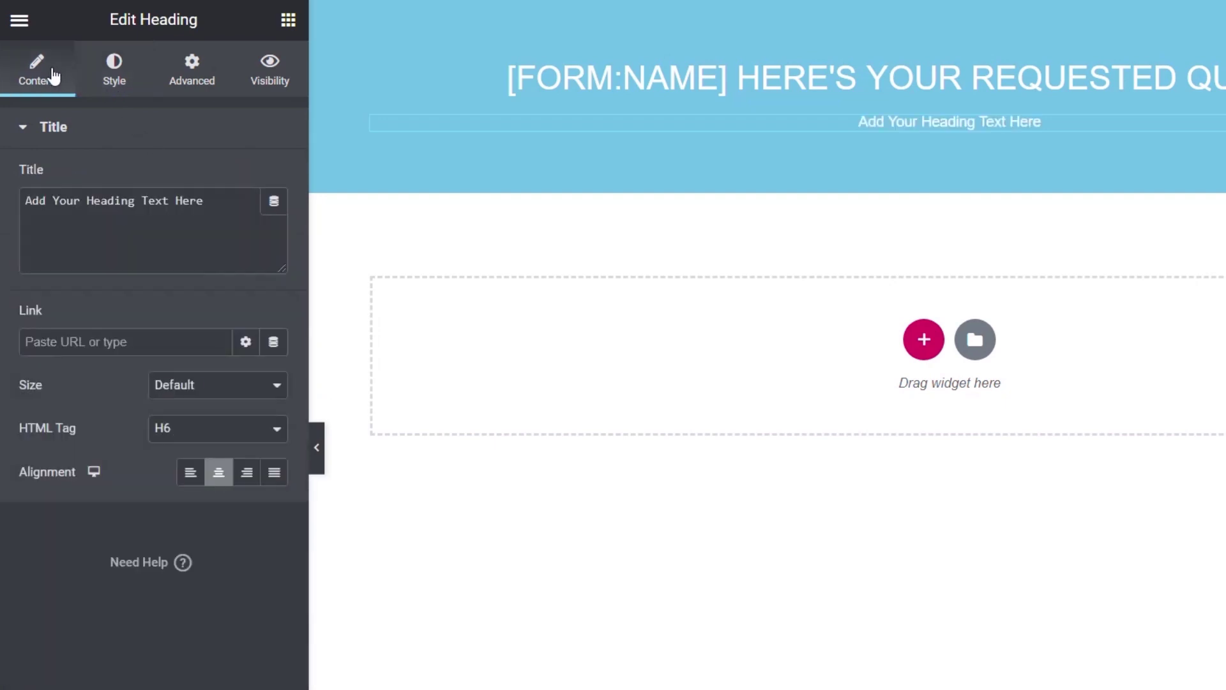
drag(230, 200, 23, 198)
key(BackSpace)
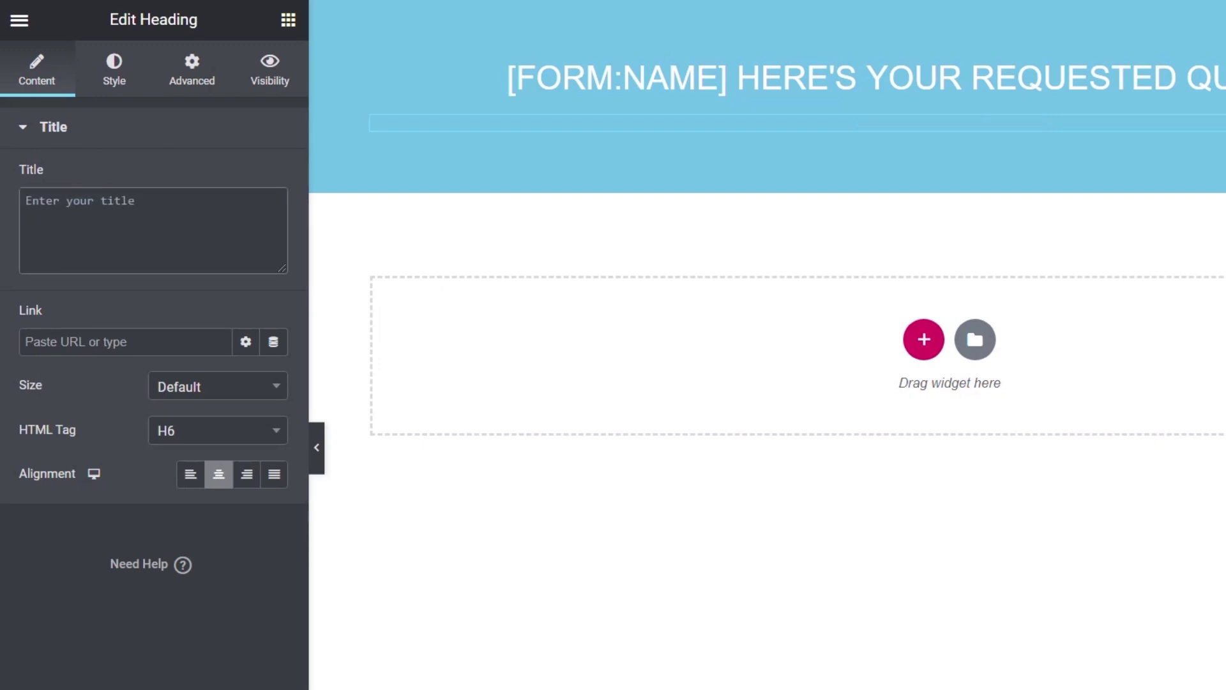
text(Requsted)
right_click(67, 201)
click(117, 219)
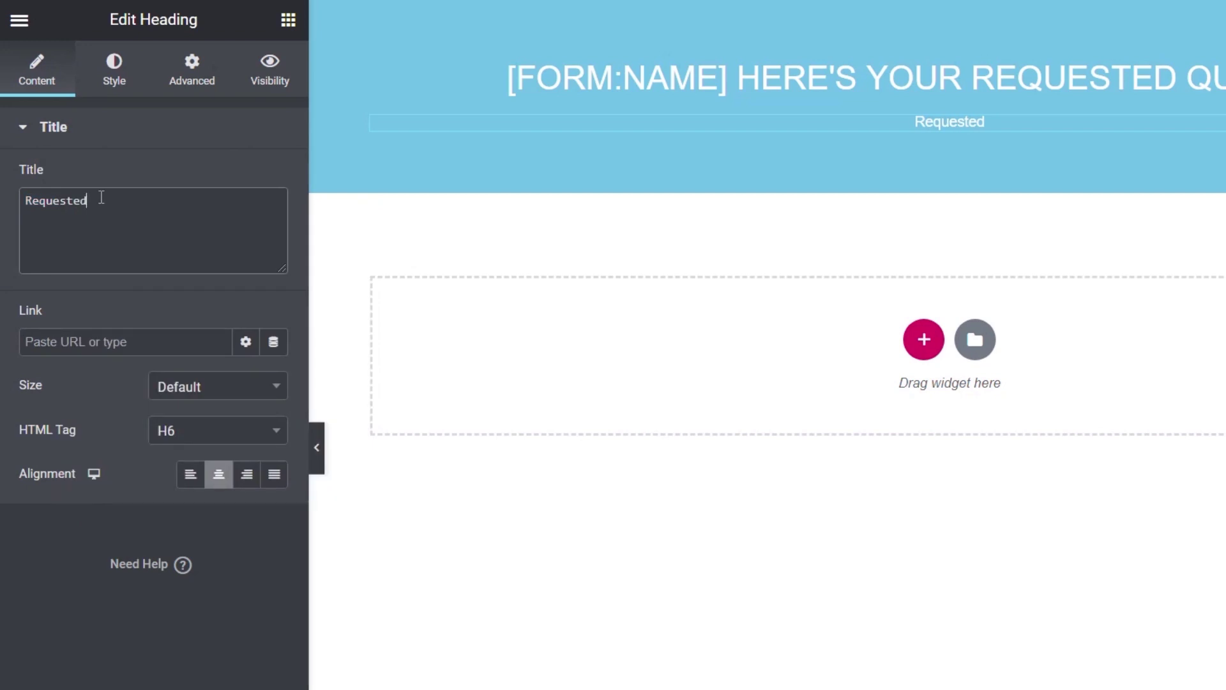
text(:)
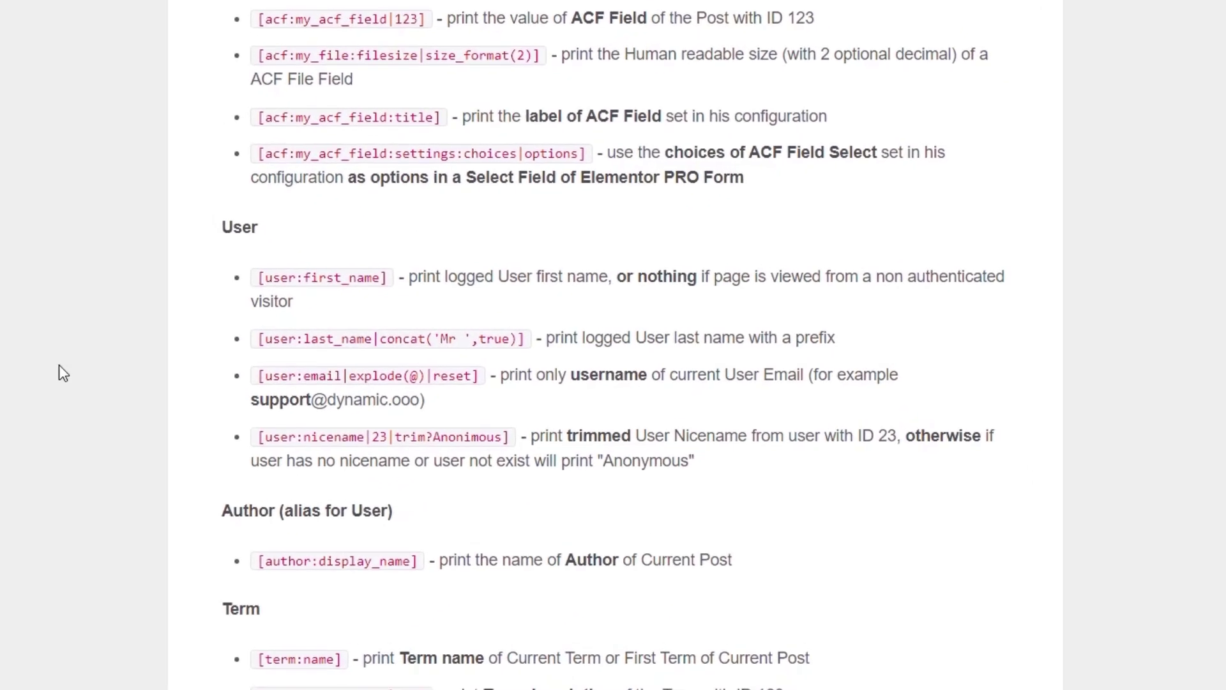
Step: Copy the custom-format date token from the Date section of the token documentation and append [date|Y m d] to the second heading's title
scroll(62, 373, down, 13)
scroll(59, 366, down, 16)
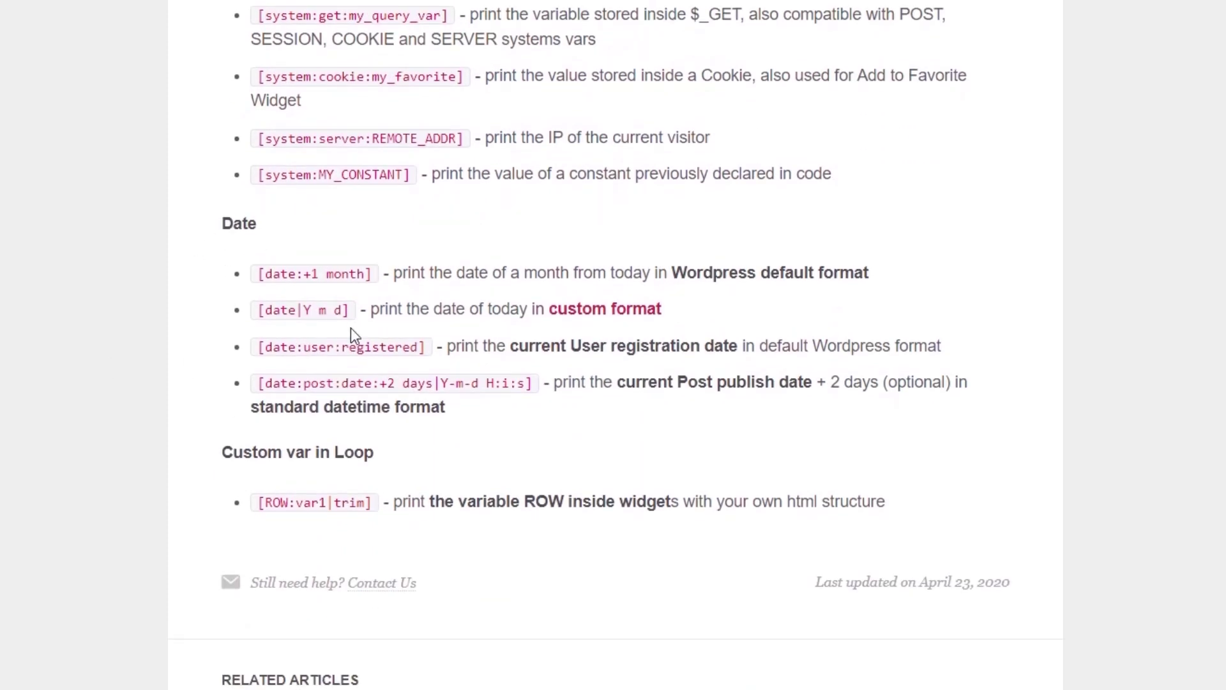
drag(350, 310, 259, 318)
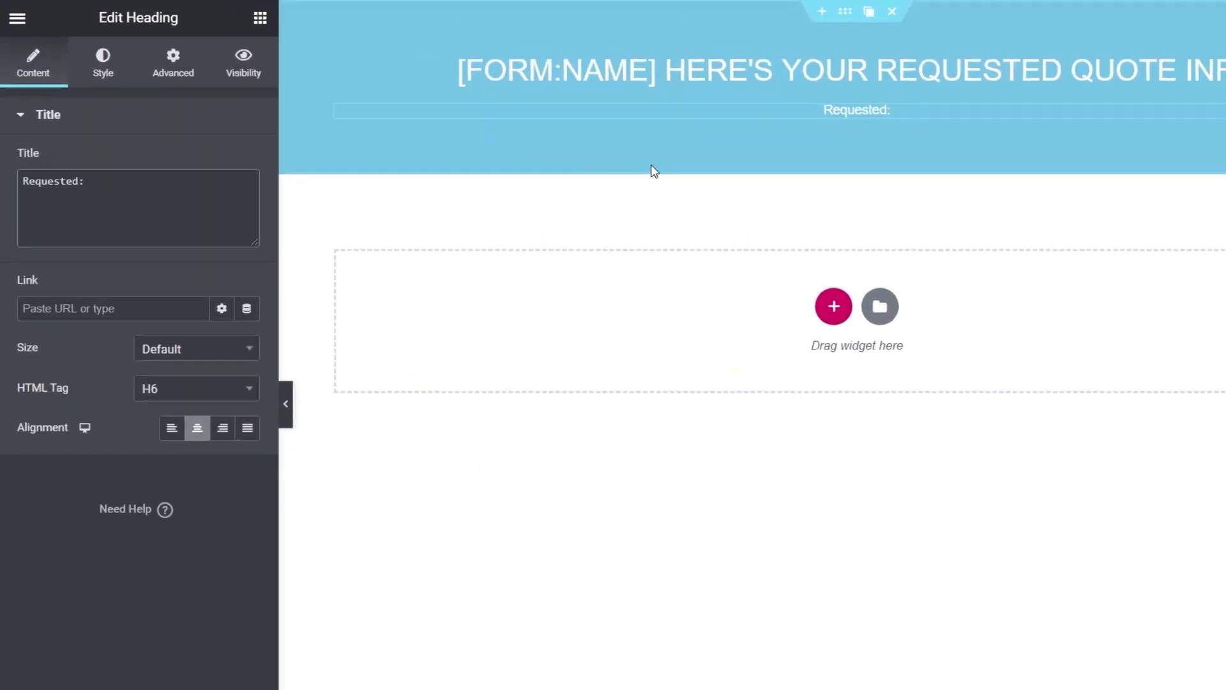
text([date|Y m d])
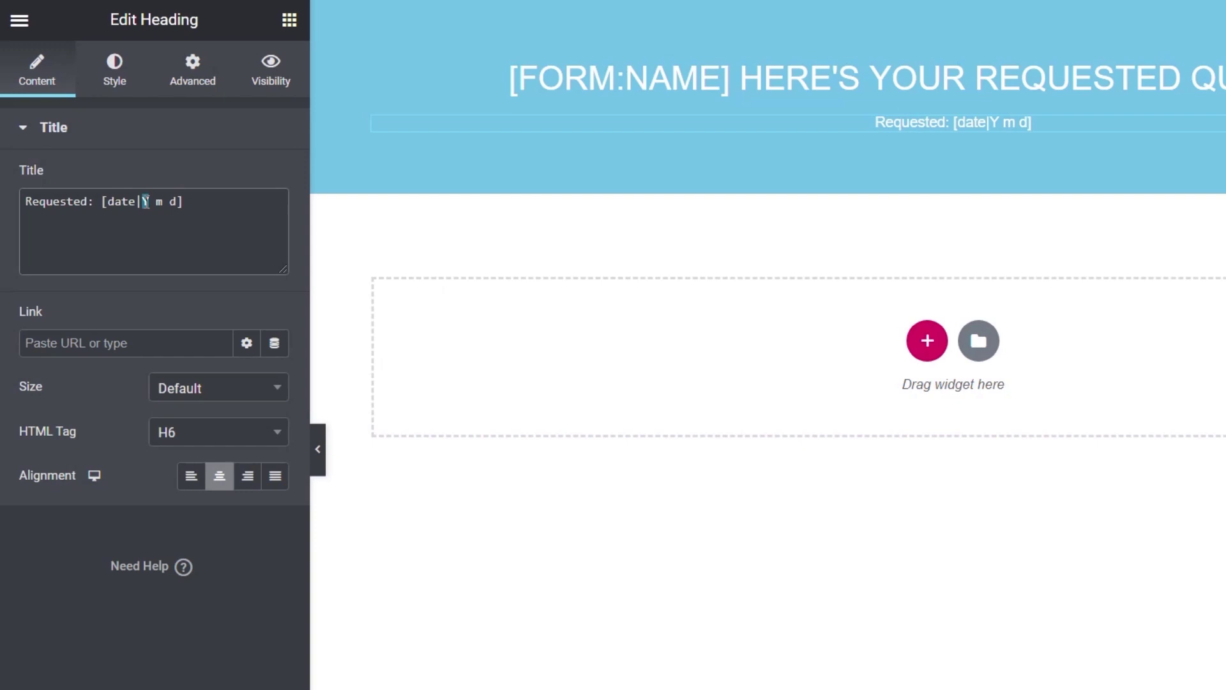
Step: Reorder the date token's format to day, month, year so it reads [date|d m Y]
double_click(145, 201)
text(d)
double_click(173, 201)
text(Y)
Step: Append "- Due Date: [form:due_date]" after the date token in the second heading's title
click(202, 199)
text(- D)
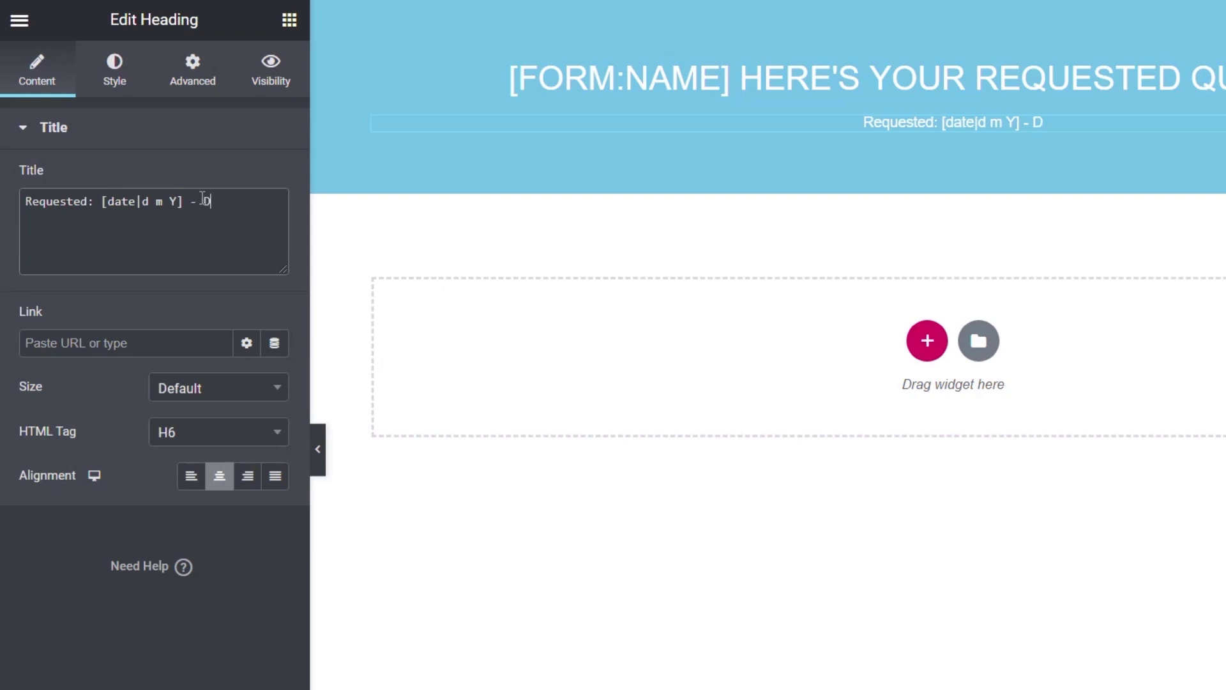
text(ue Date: [form)
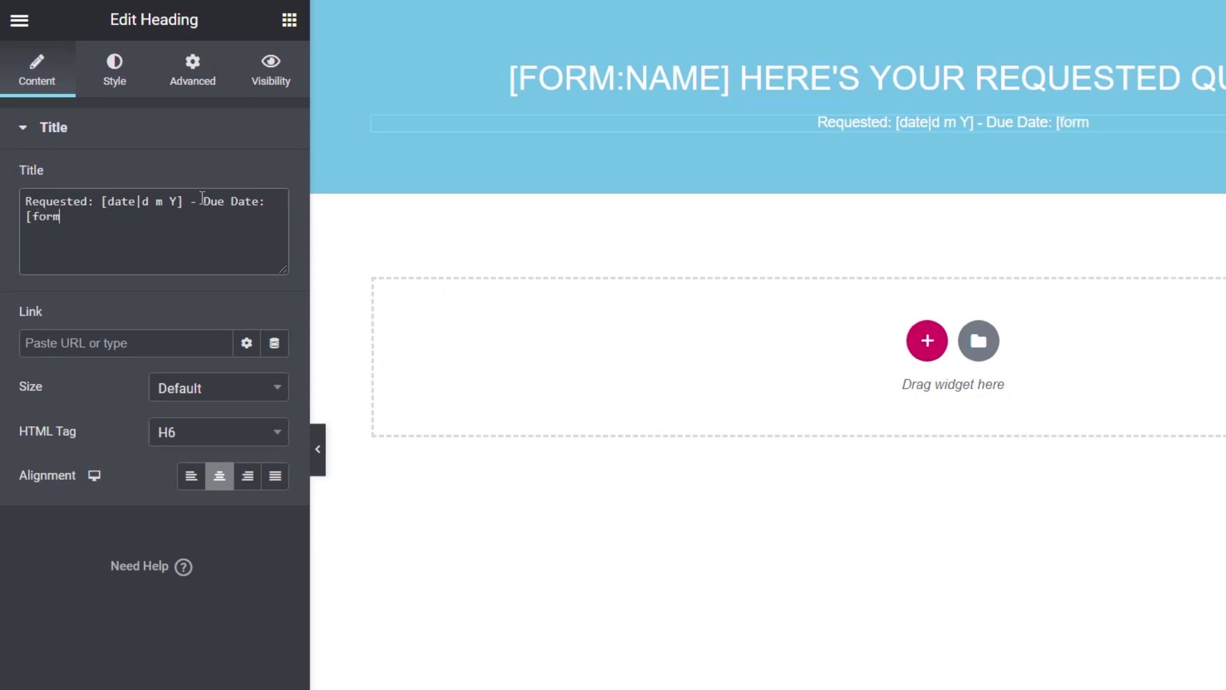
text(:)
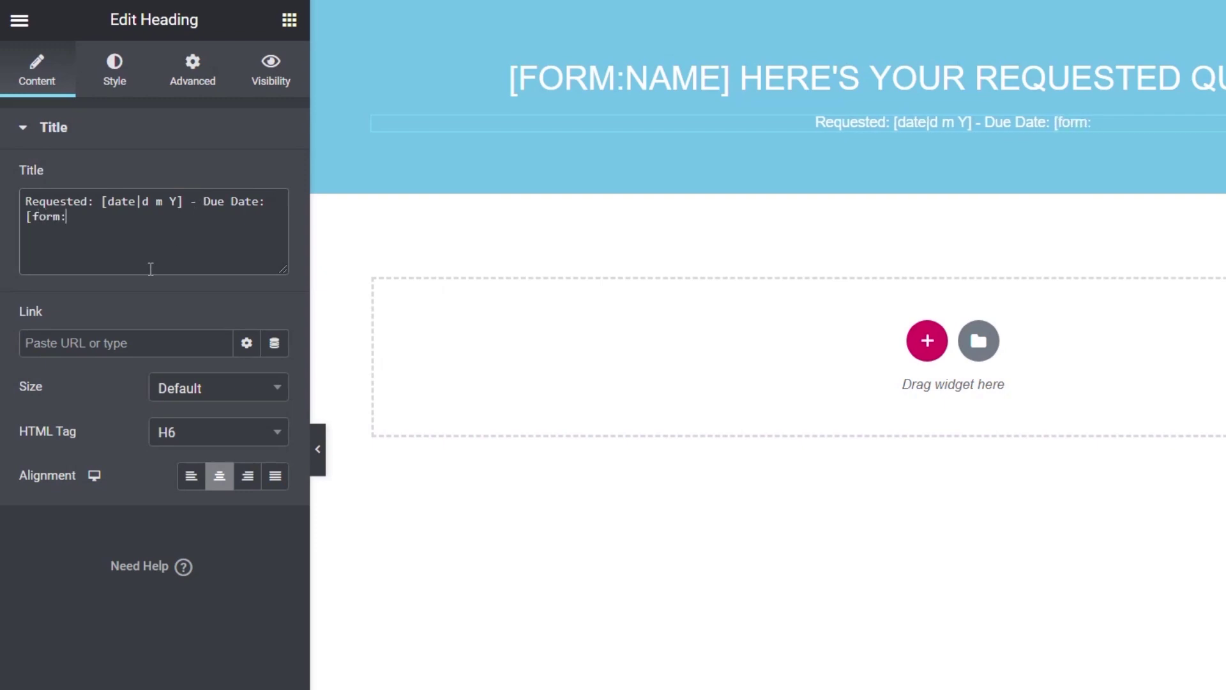
text(due_date])
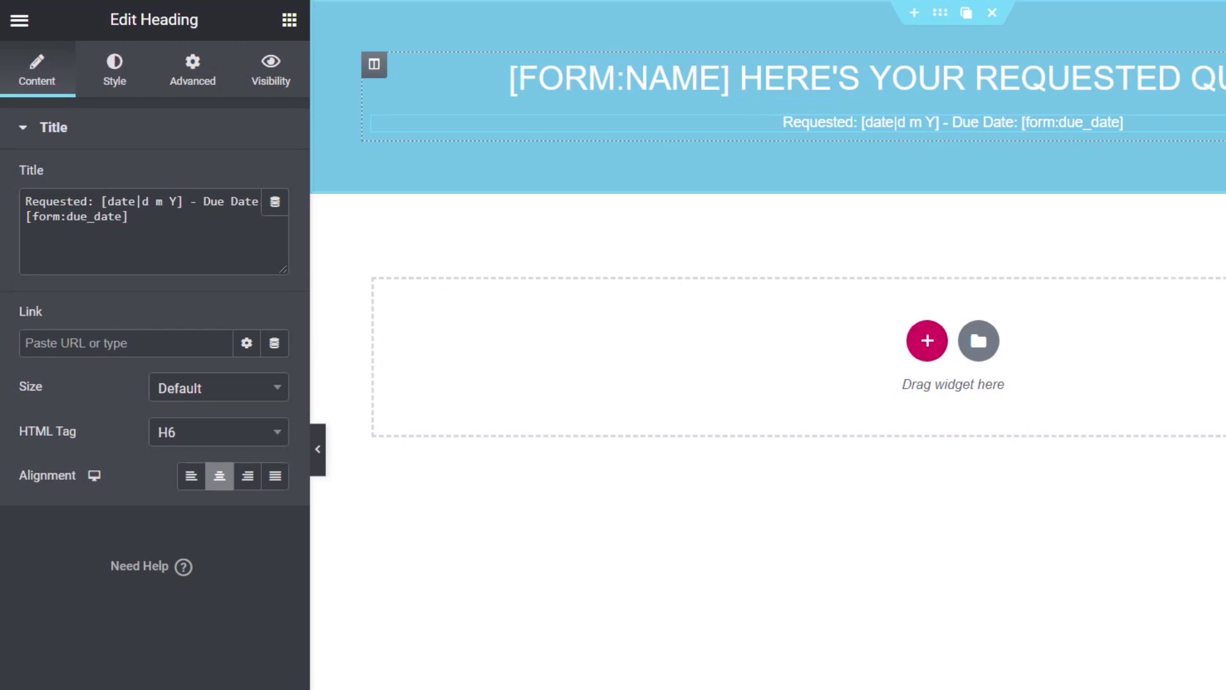
Step: Duplicate the second heading and replace the copy's title with "Tel: [form:telephone]"
key(ctrl+d)
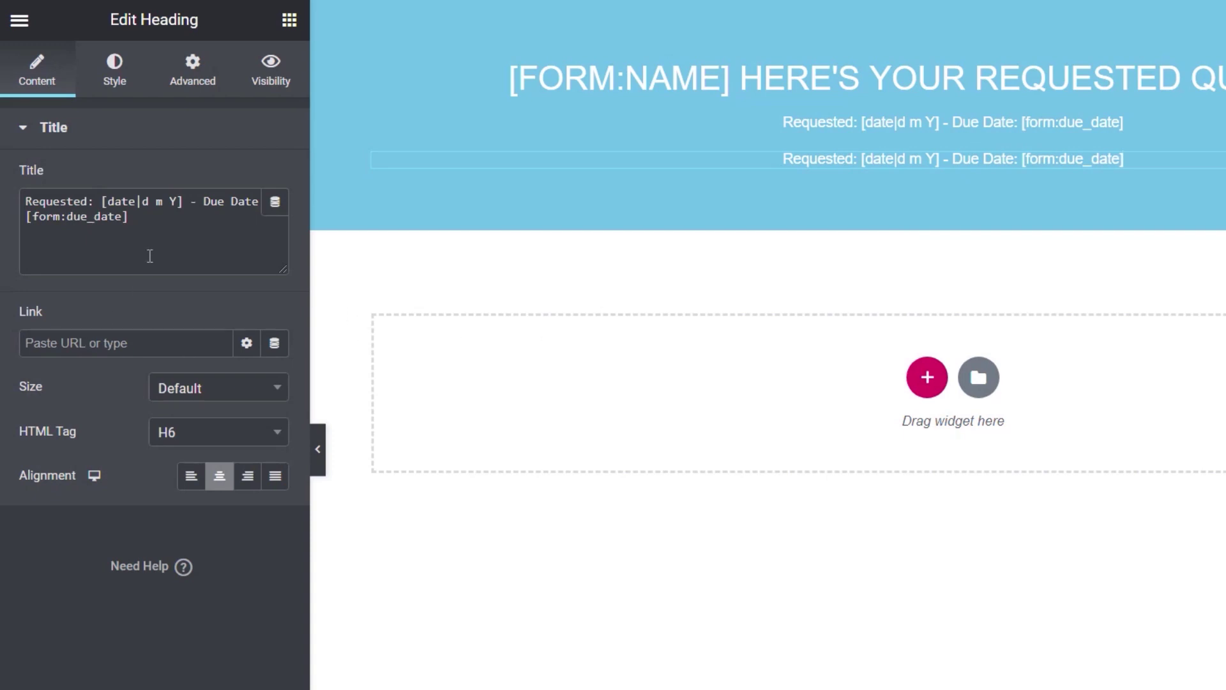
drag(147, 217, 13, 192)
key(BackSpace)
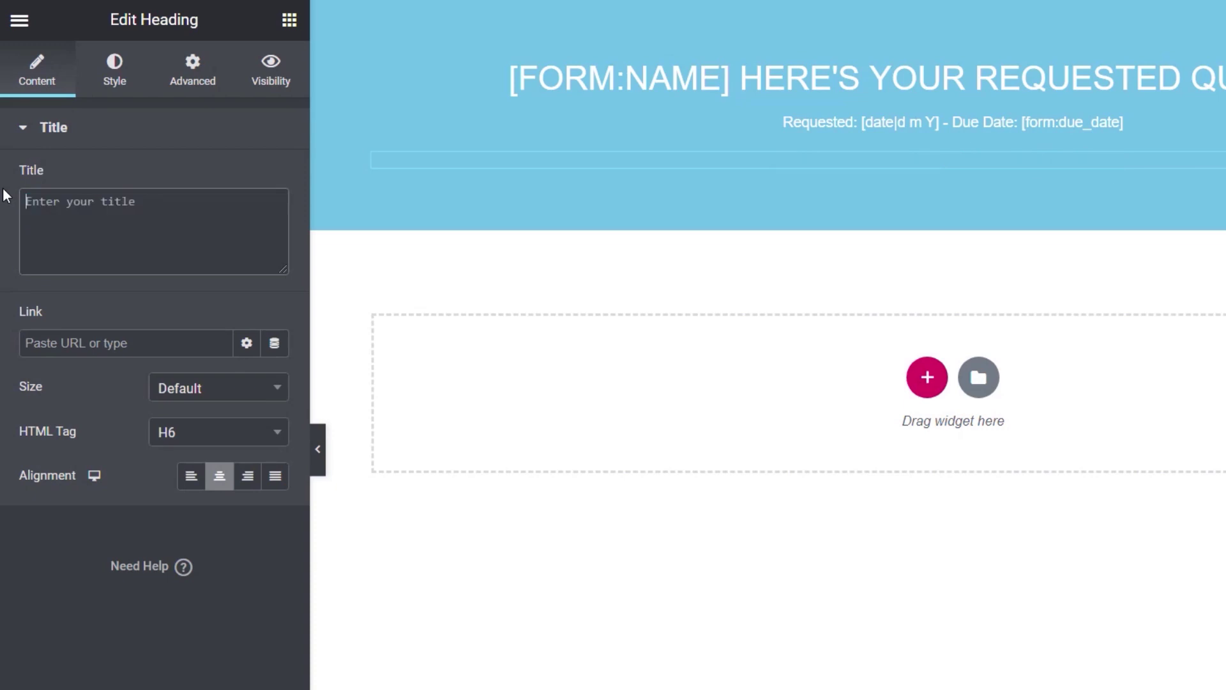
text(Tel: )
text([)
text(form:)
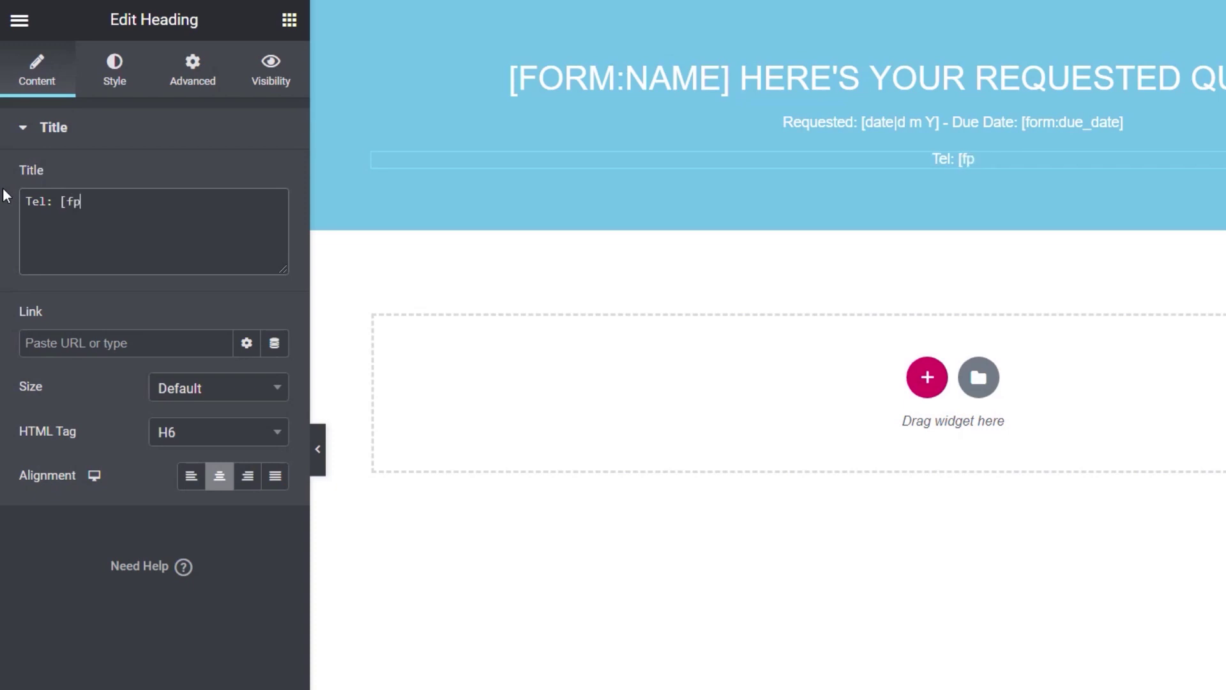
text(telephone])
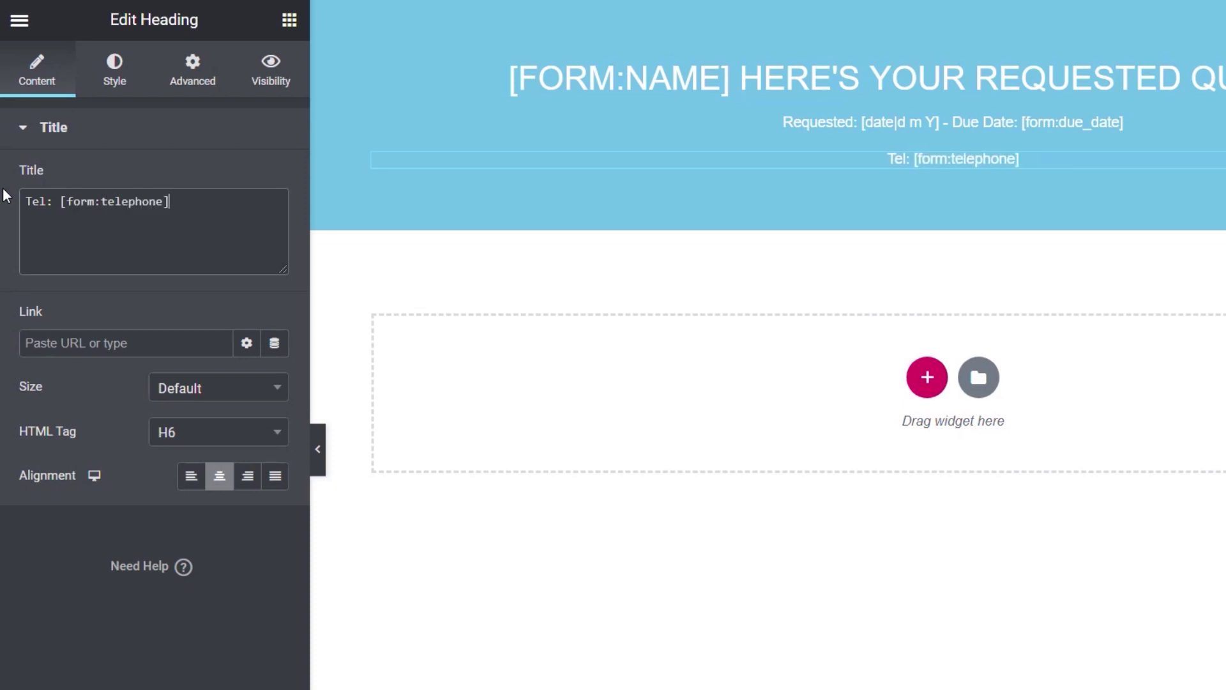
Step: Append "- Email: [form:email]" after the telephone token in the duplicated heading's title
text(- )
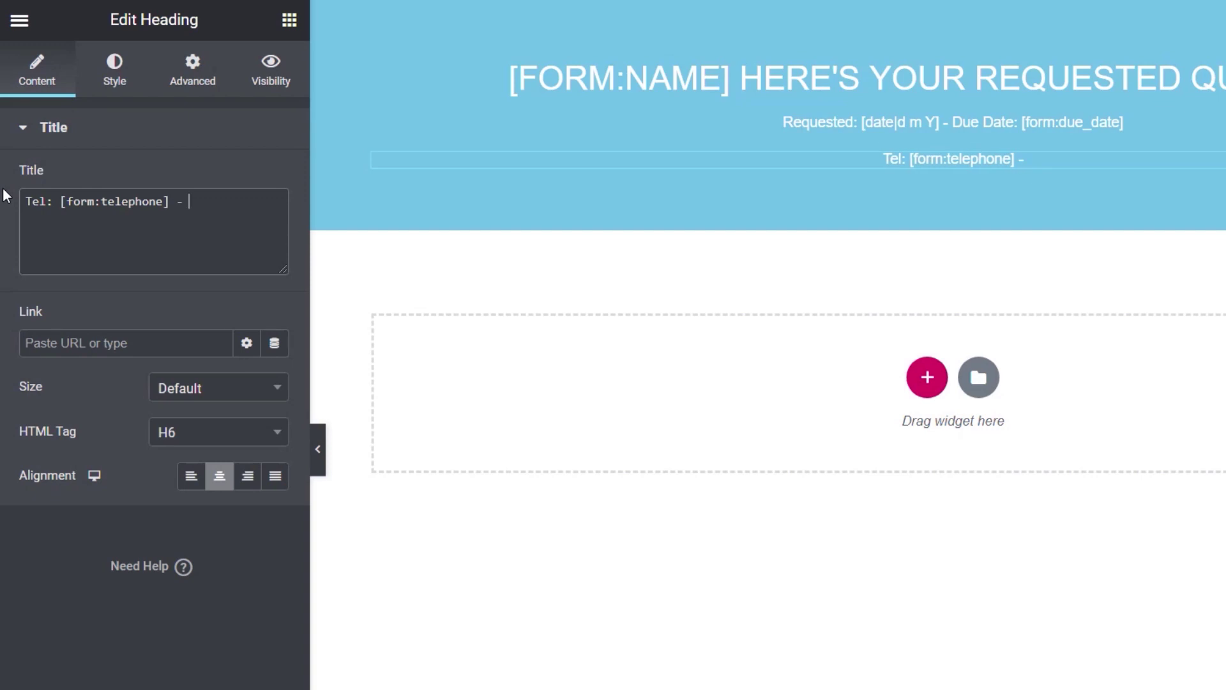
text([)
key(BackSpace)
text(Email:)
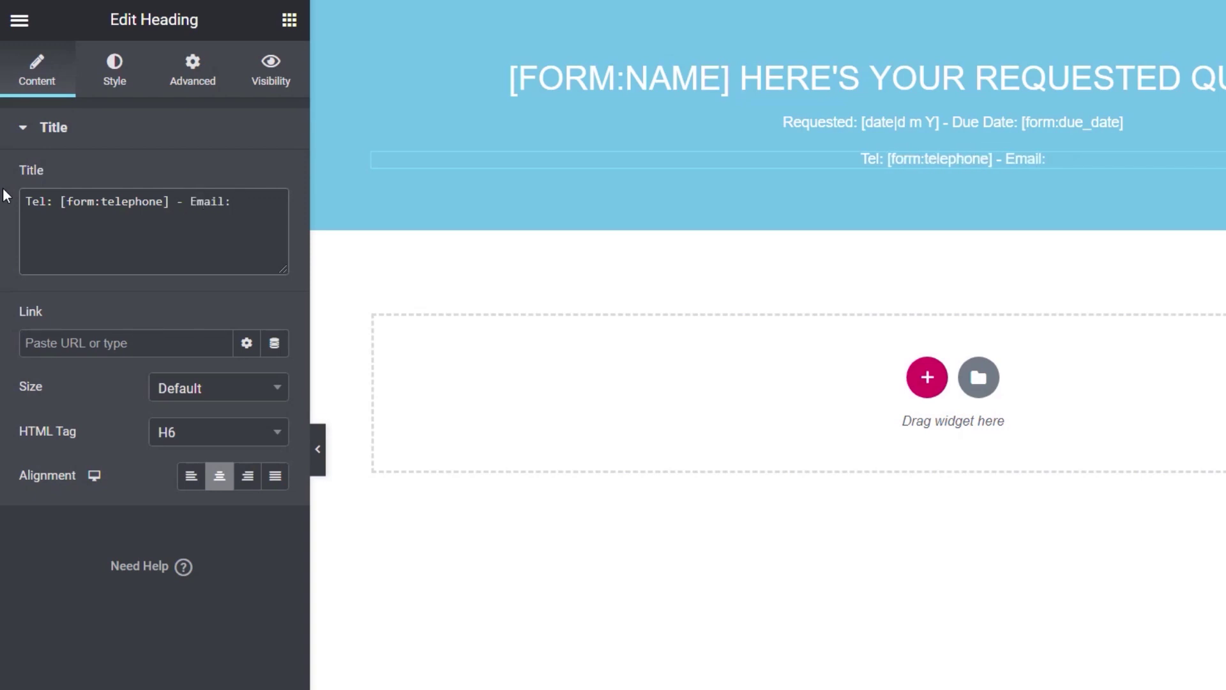
text( [form)
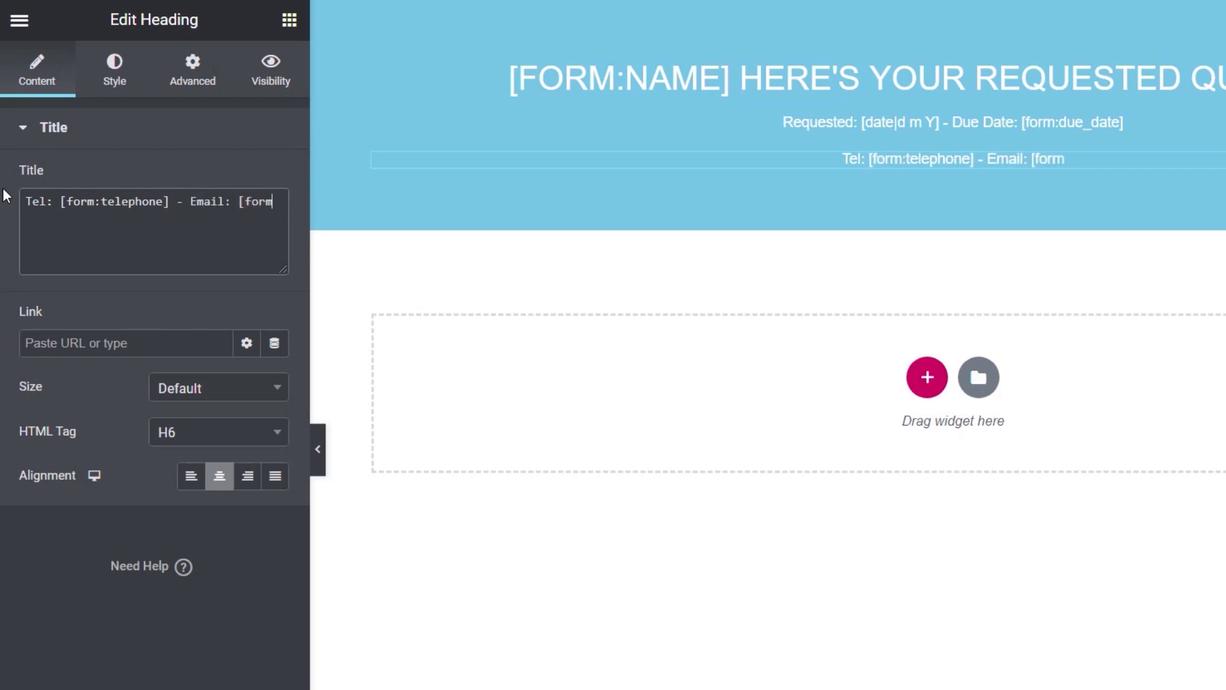
text(:email])
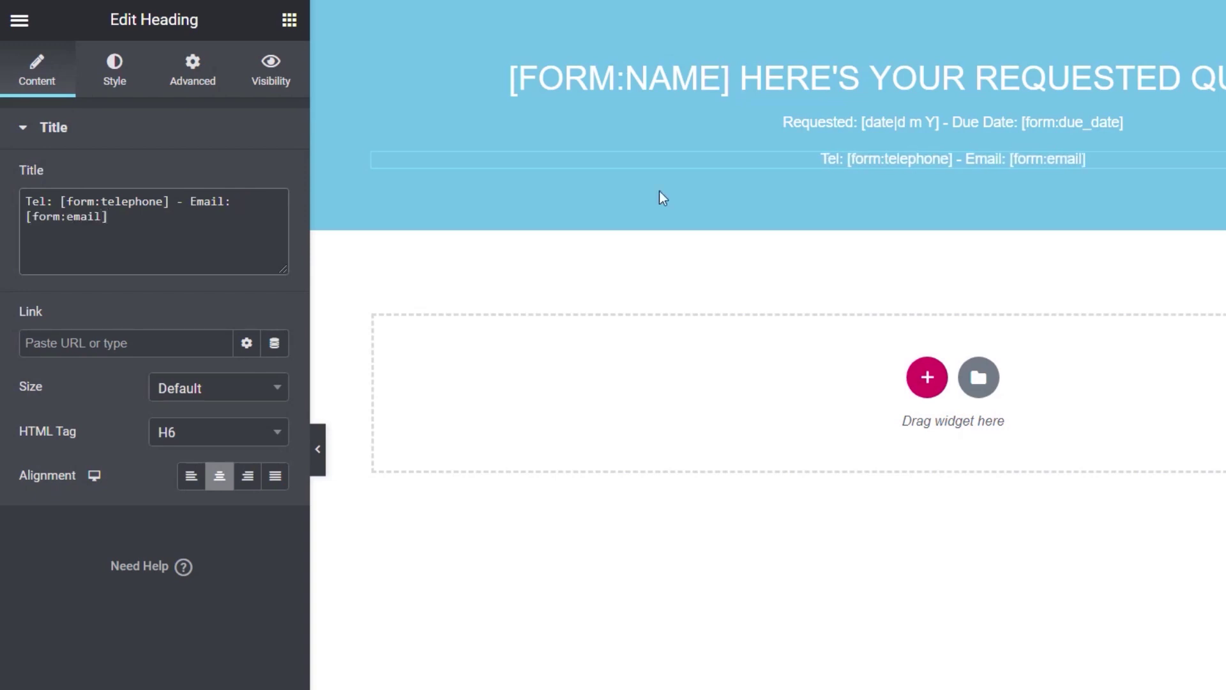
Step: Append "- Project Type: [form:project_type]" after the email token in the duplicated heading's title
text(-)
key(BackSpace)
text(-)
key(BackSpace)
text(- Project TY)
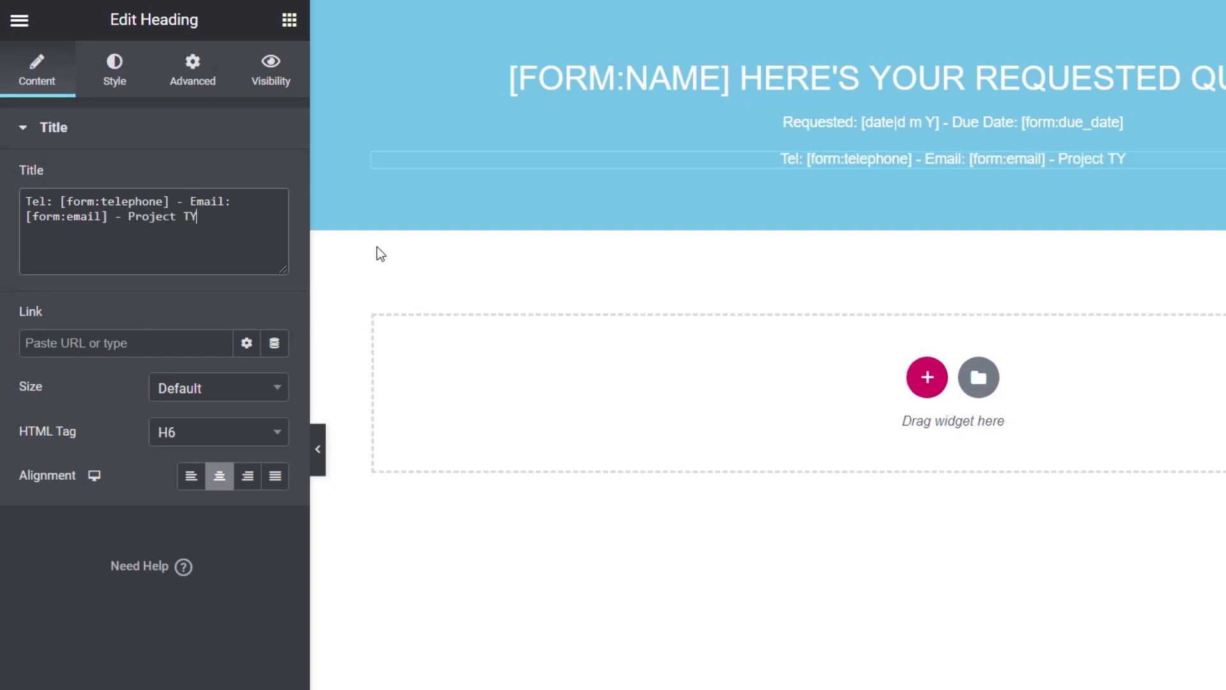
key(BackSpace)
text(ype: )
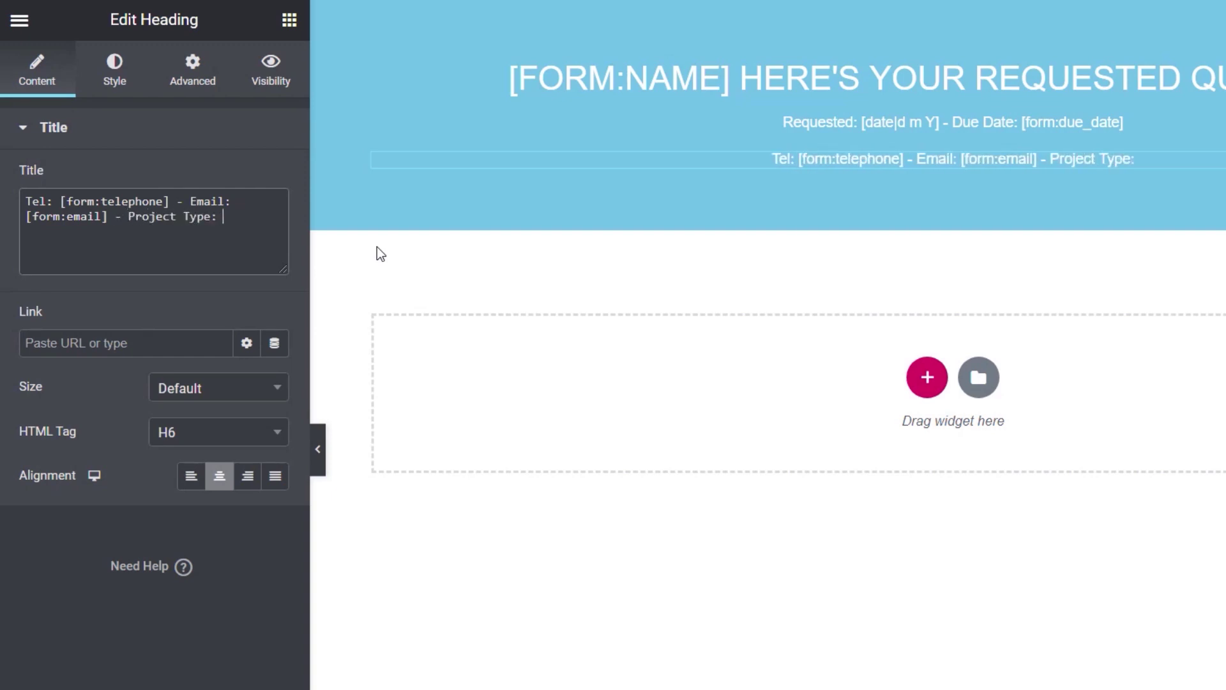
text([form)
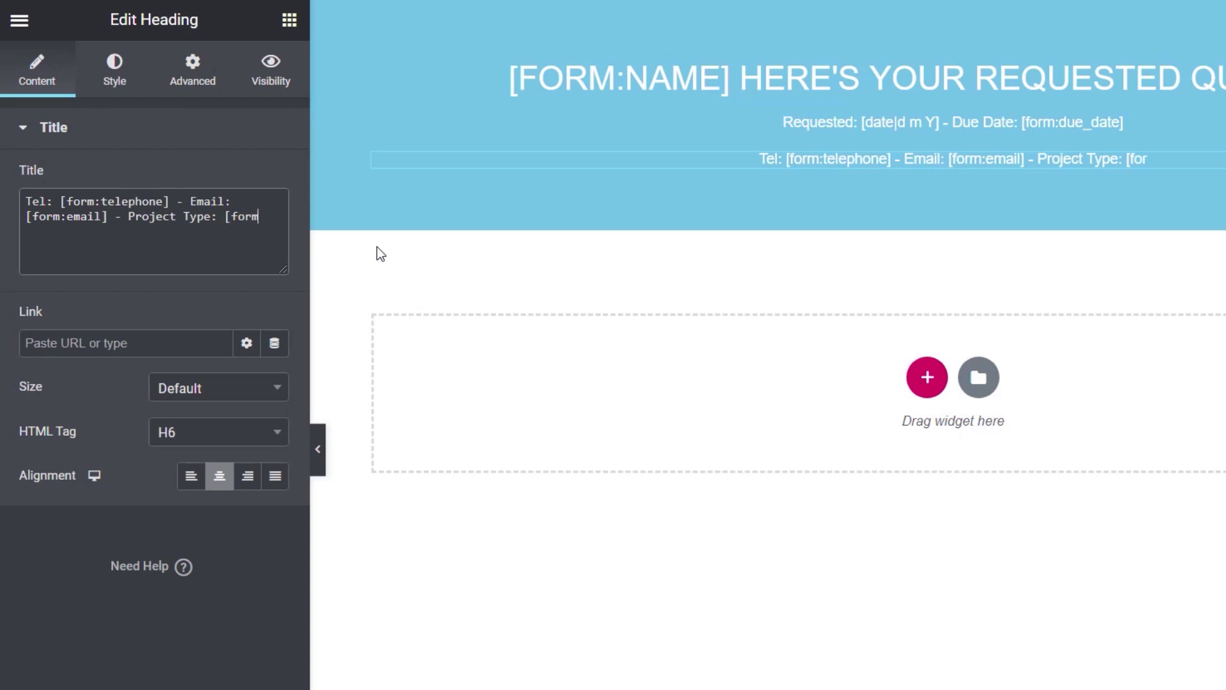
text(:)
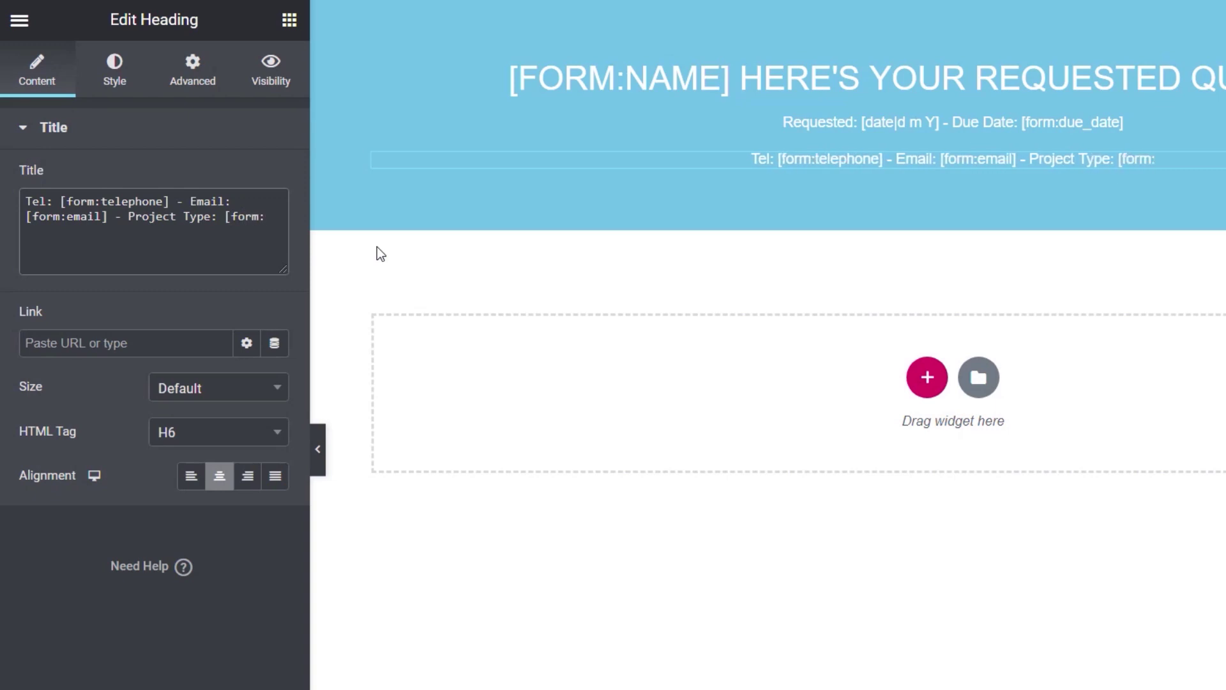
text(project_ty)
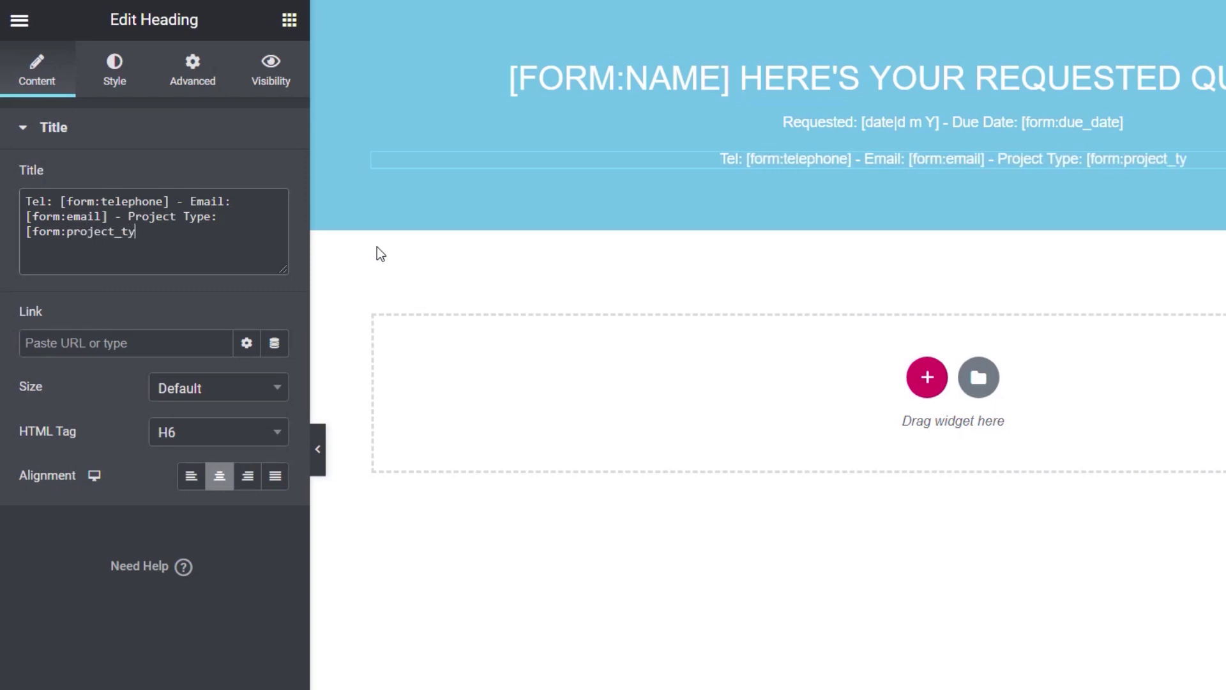
text(pe])
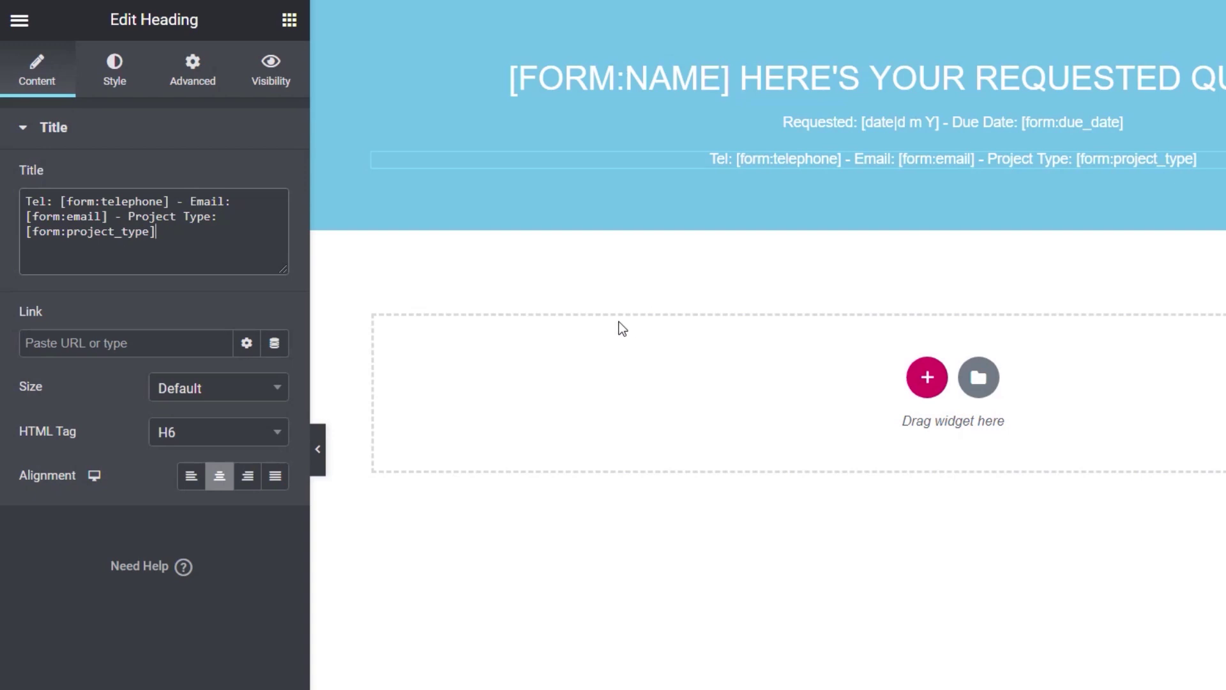
Step: Add a Text Editor widget in a new section below the blue header and set that section's padding to 50 px on all sides
click(289, 22)
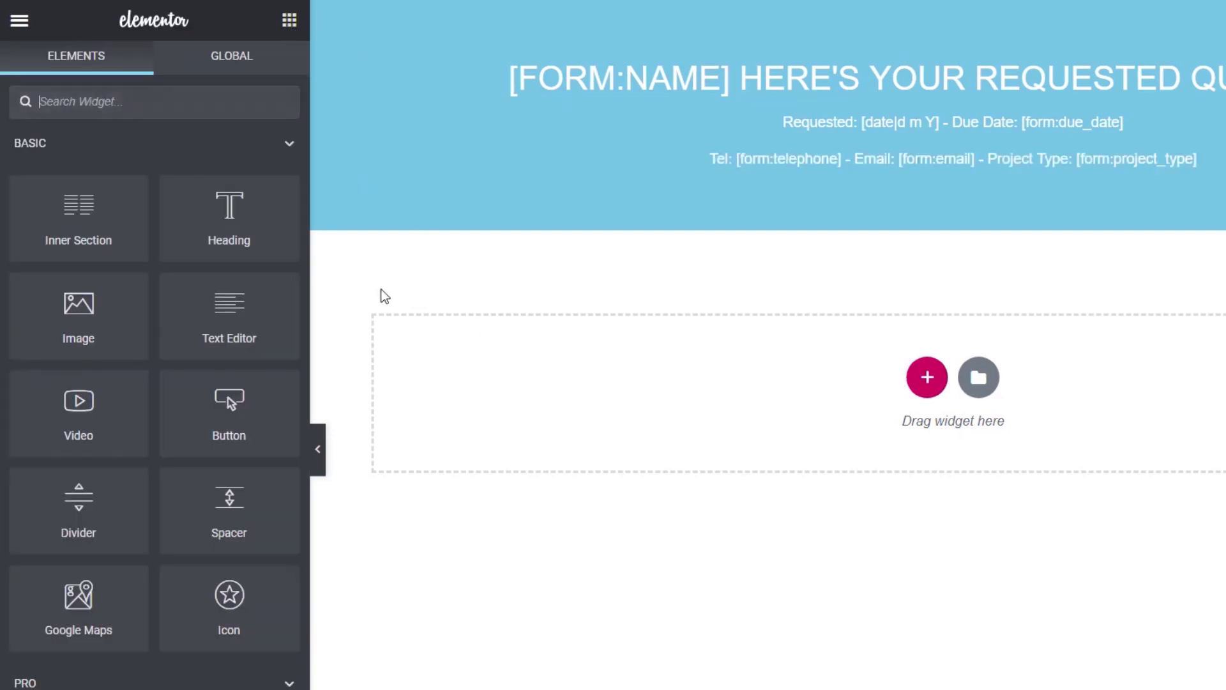
drag(230, 311, 708, 483)
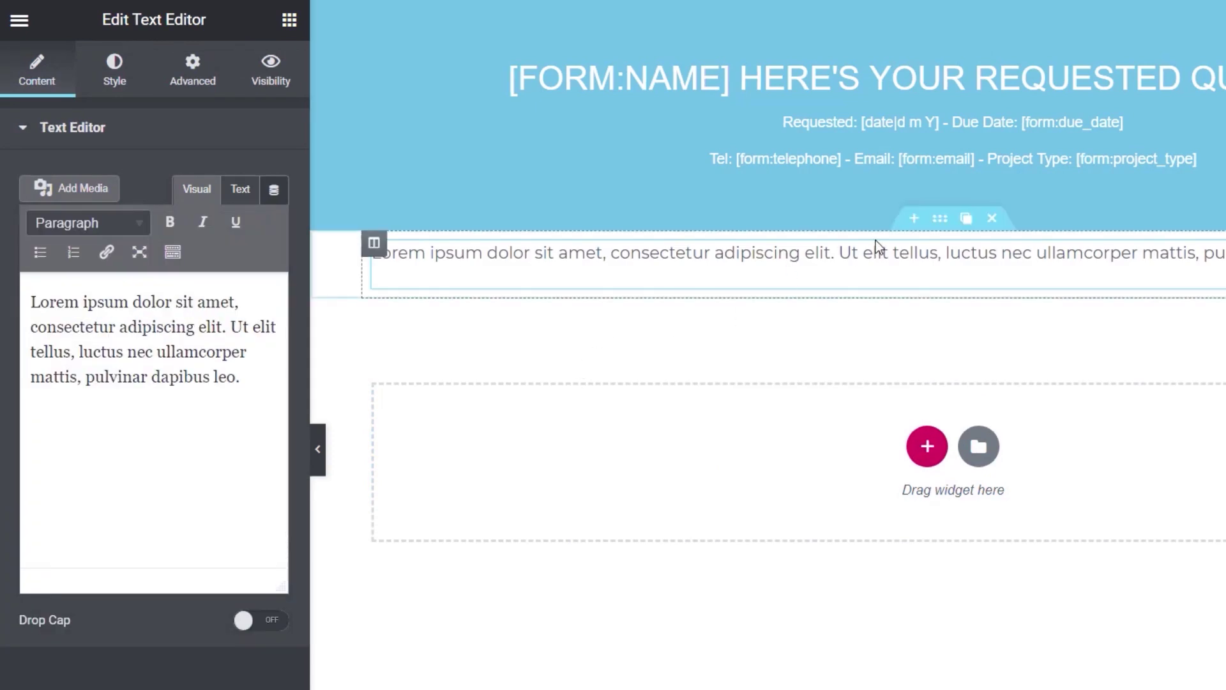
click(940, 218)
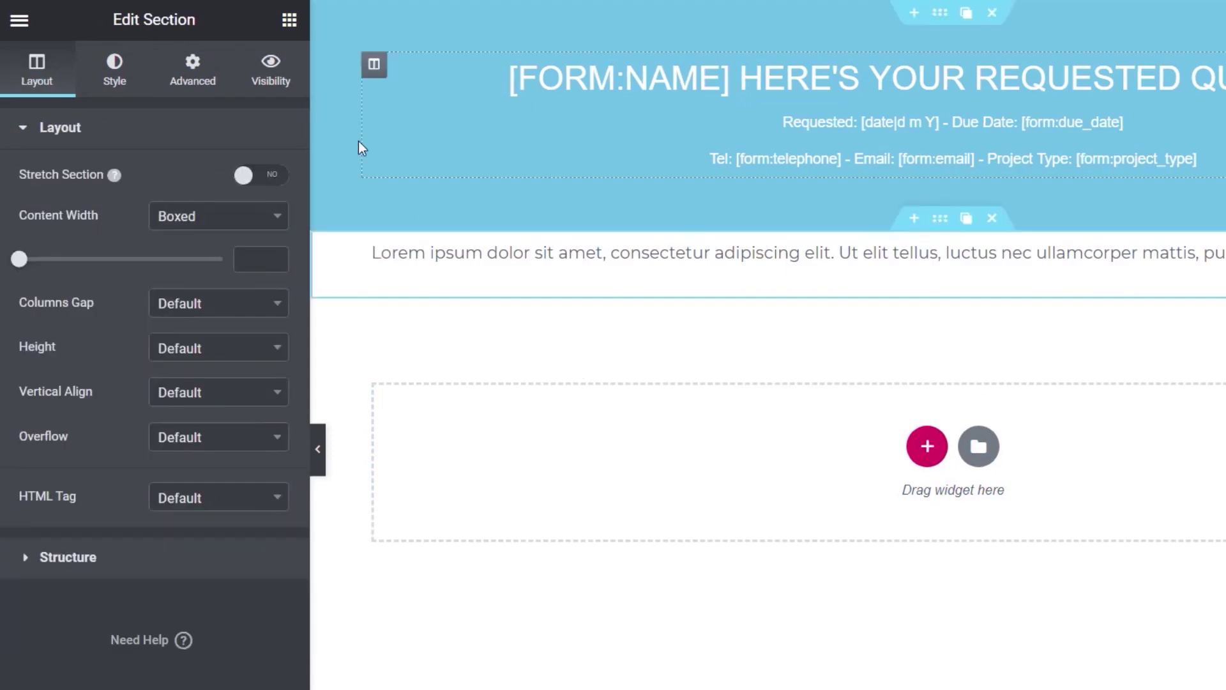
click(193, 74)
click(262, 311)
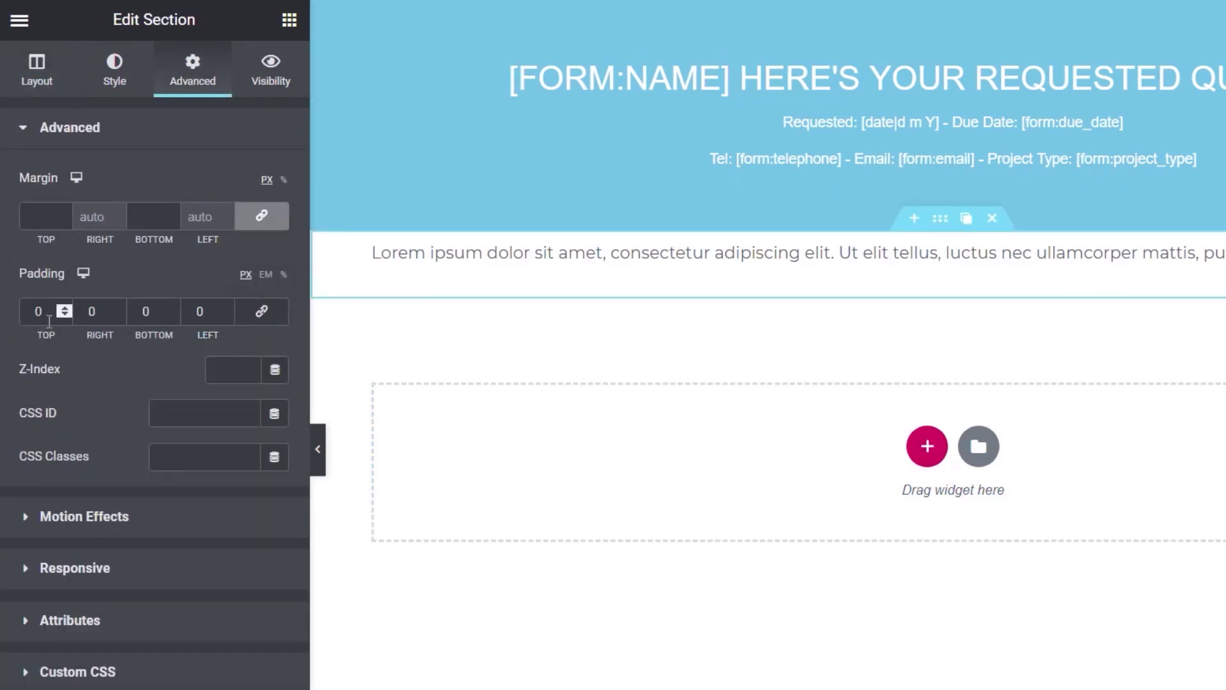
click(262, 311)
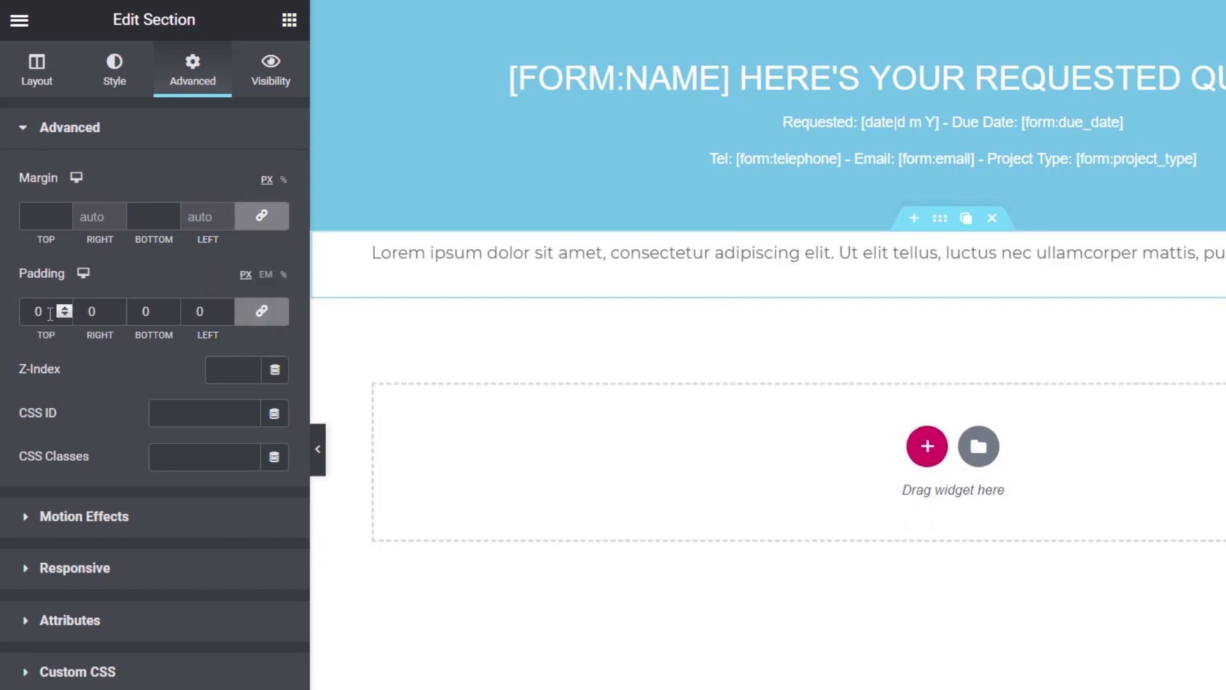
text(50)
Step: Replace the Text Editor's placeholder paragraph with "[form:project_outline]"
click(380, 322)
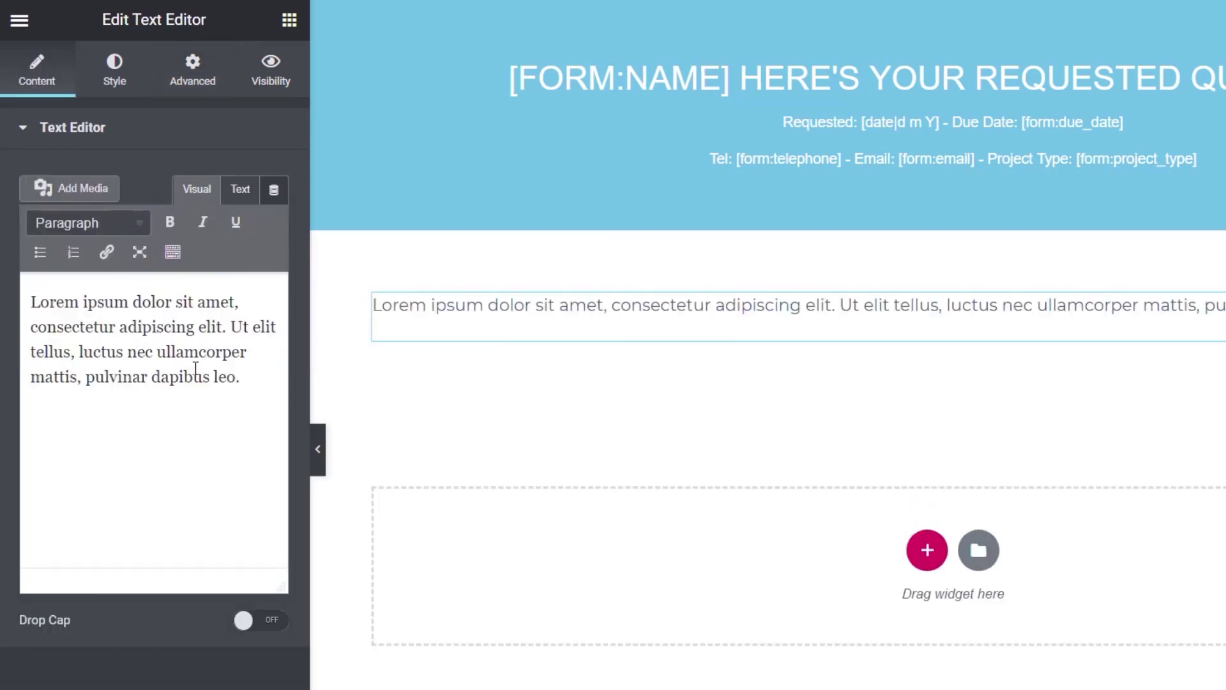
drag(242, 377, 28, 301)
key(BackSpace)
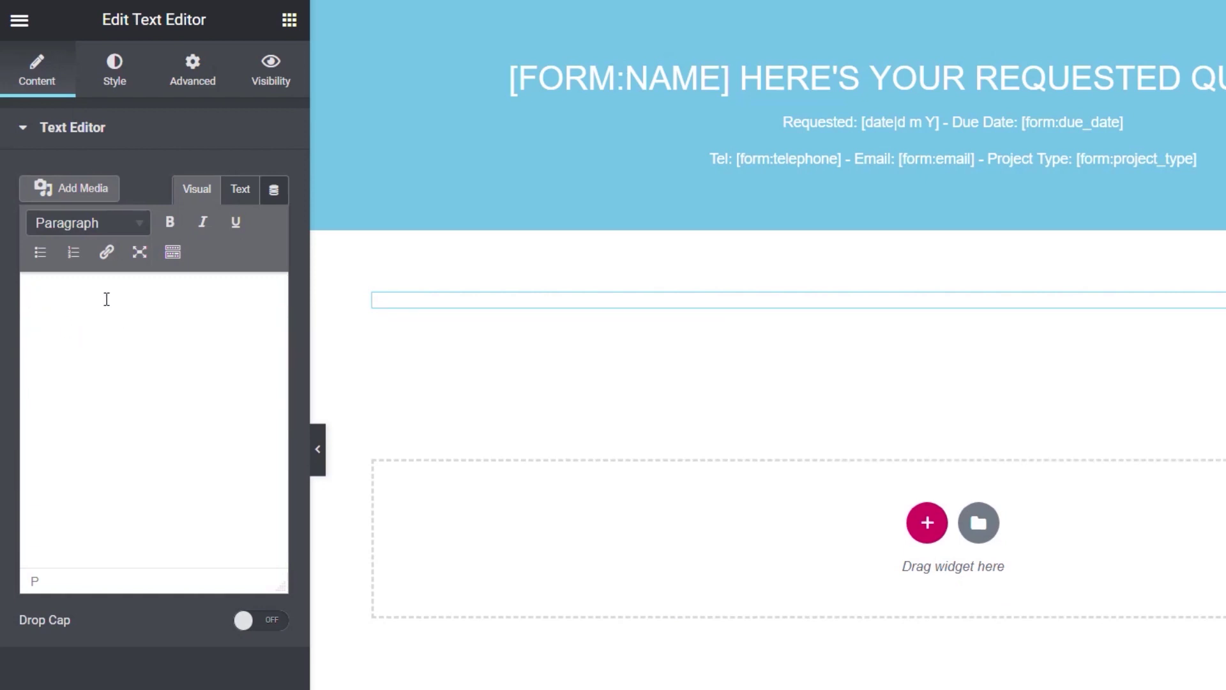
text([form:)
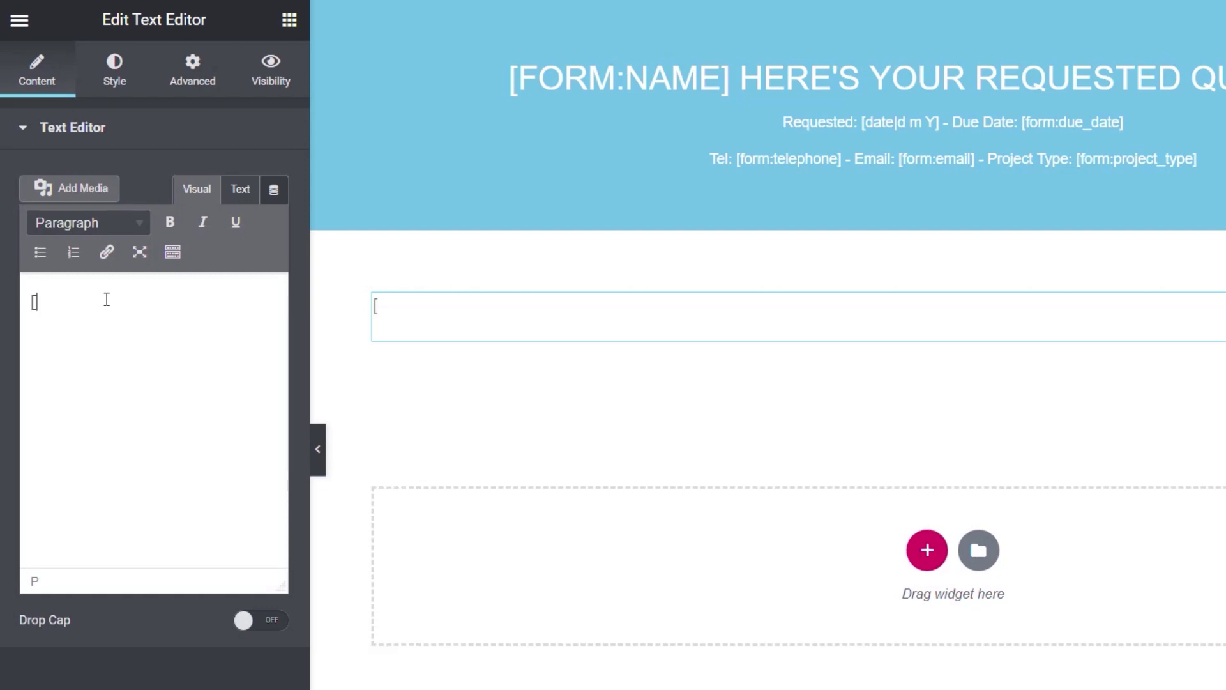
text(project_outline])
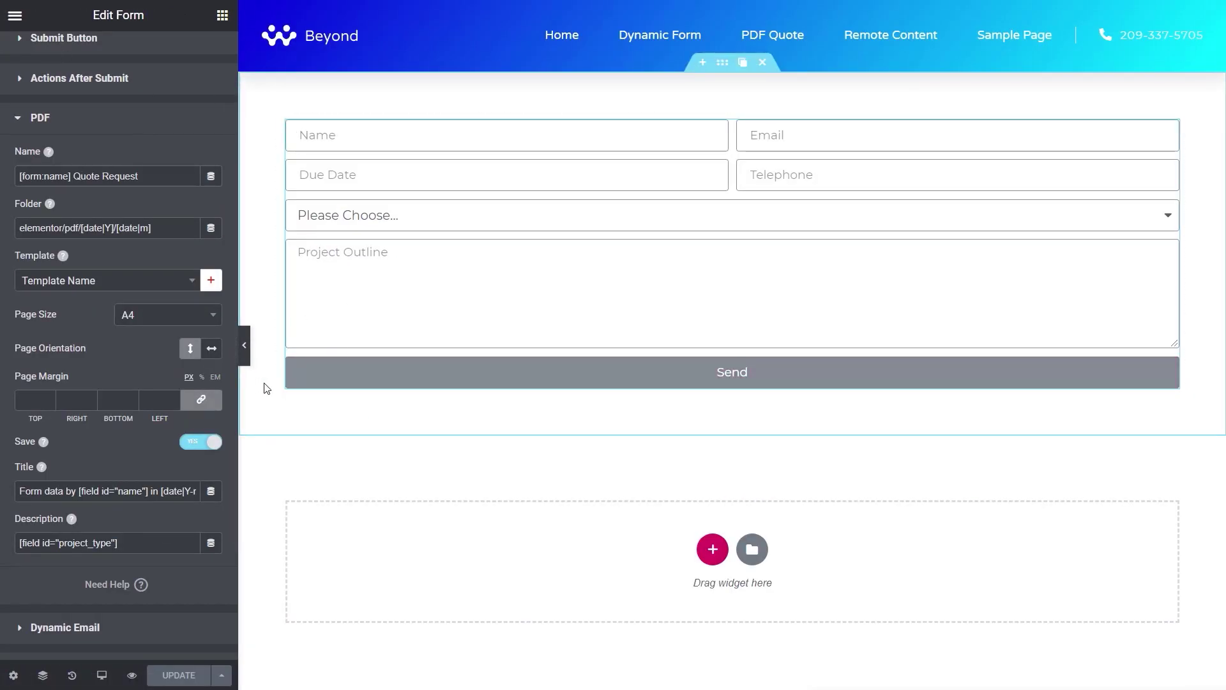
Step: Assign "Quote PDF Template Demo" as the template in the form's PDF settings and update the page
scroll(109, 392, up, 2)
click(108, 382)
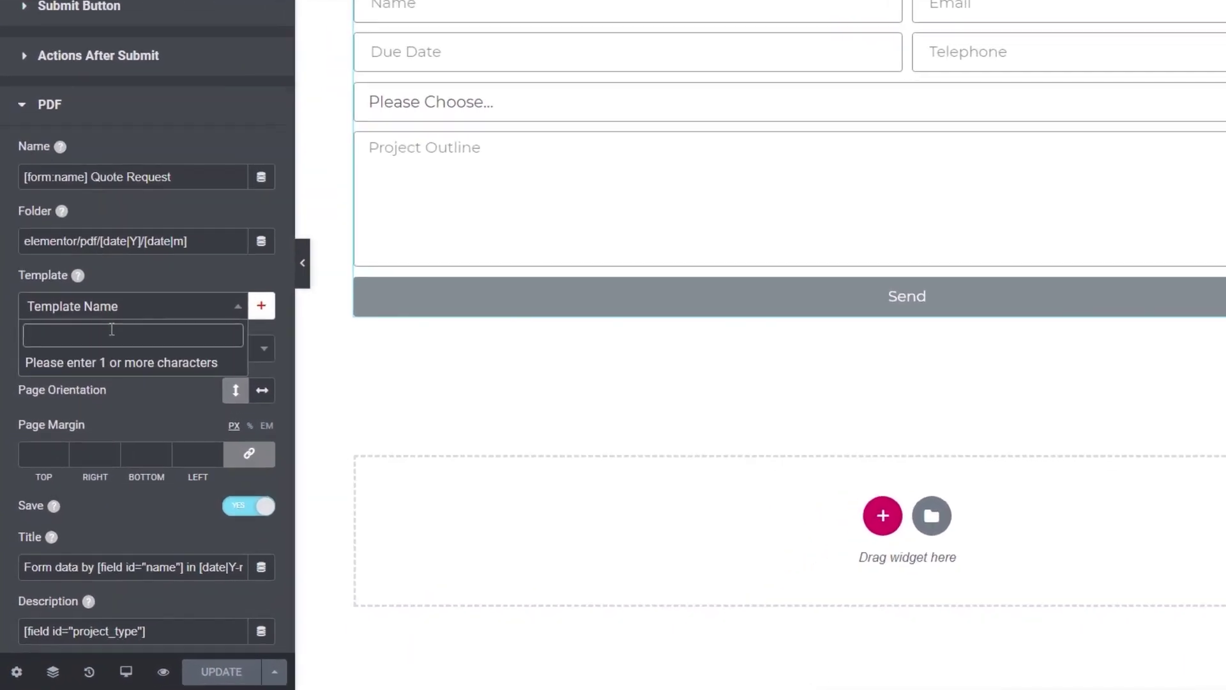
text(emo)
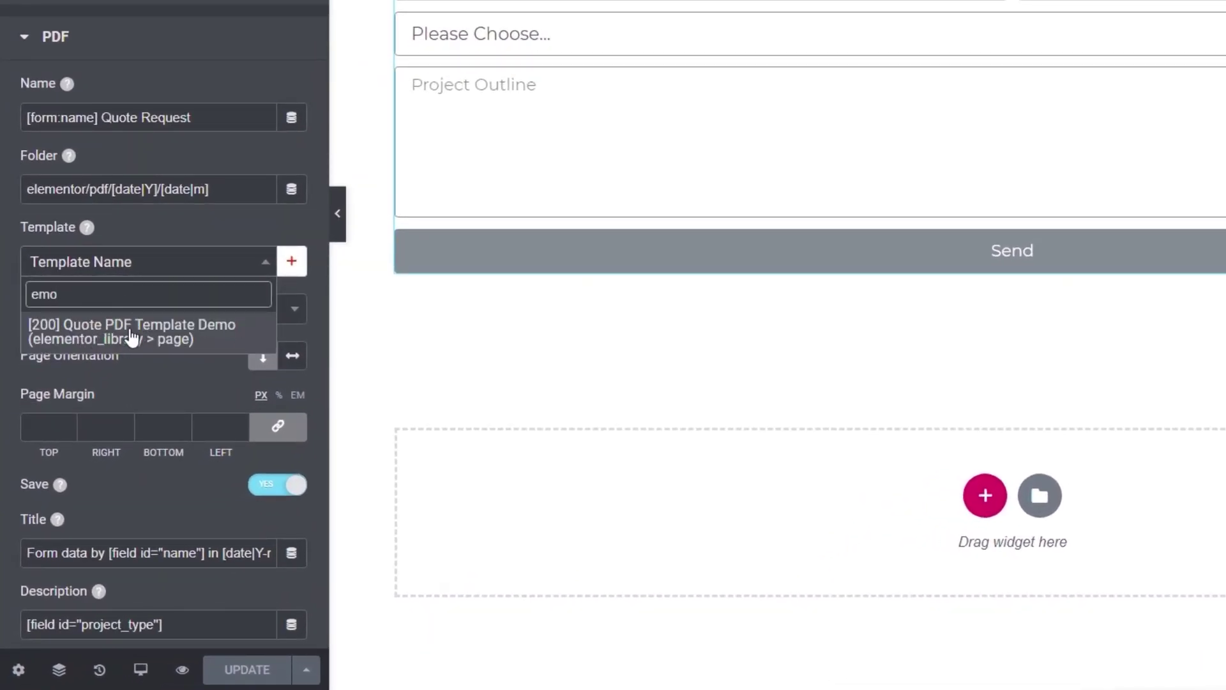
click(181, 338)
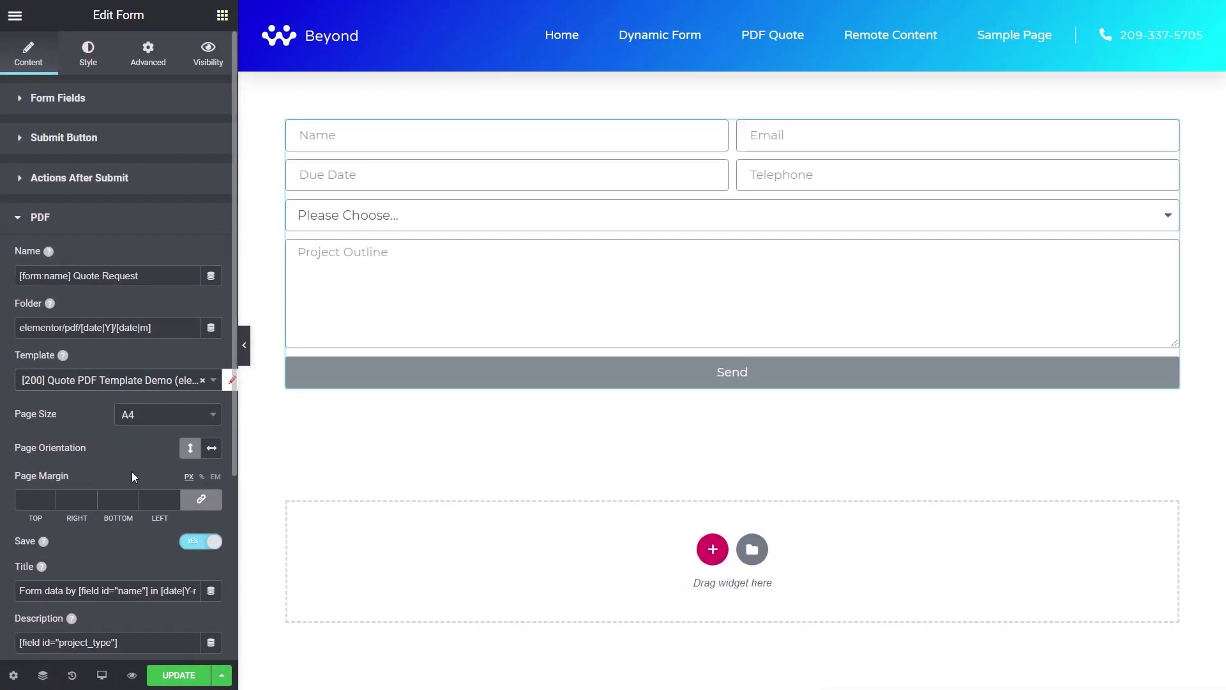
click(179, 675)
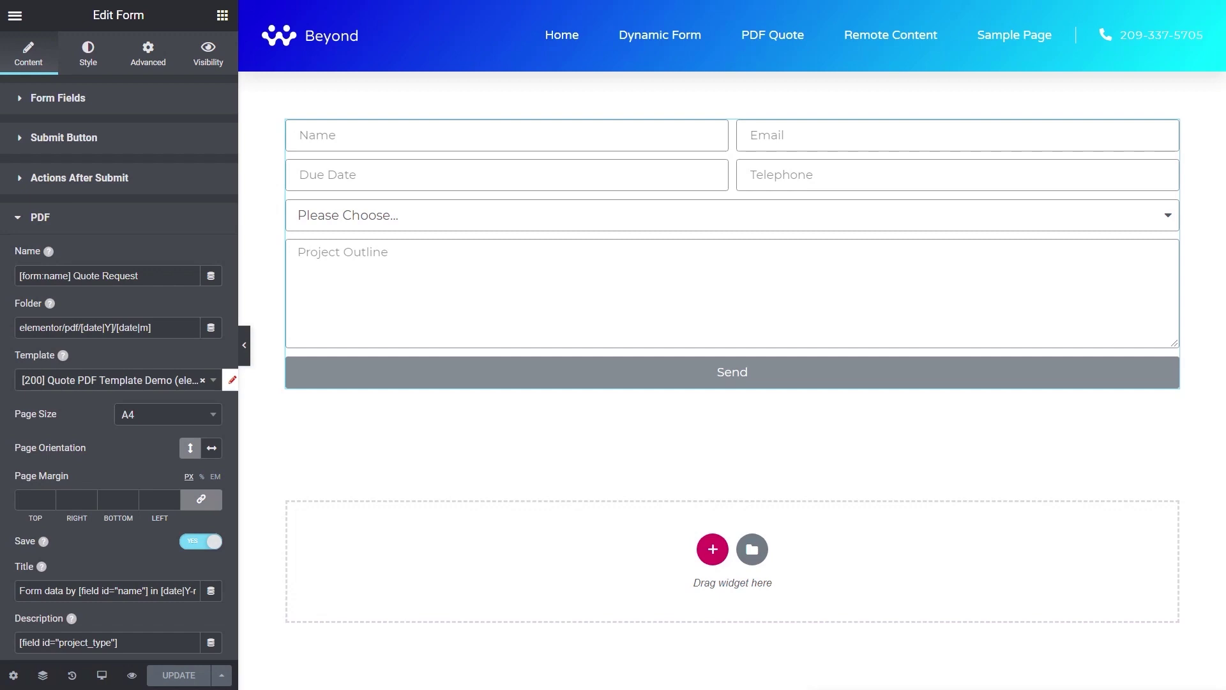
Step: Preview the form without the editor panel and fill in the name, email, due date 2020-04-30 and telephone number
click(244, 345)
text(Paul)
click(651, 139)
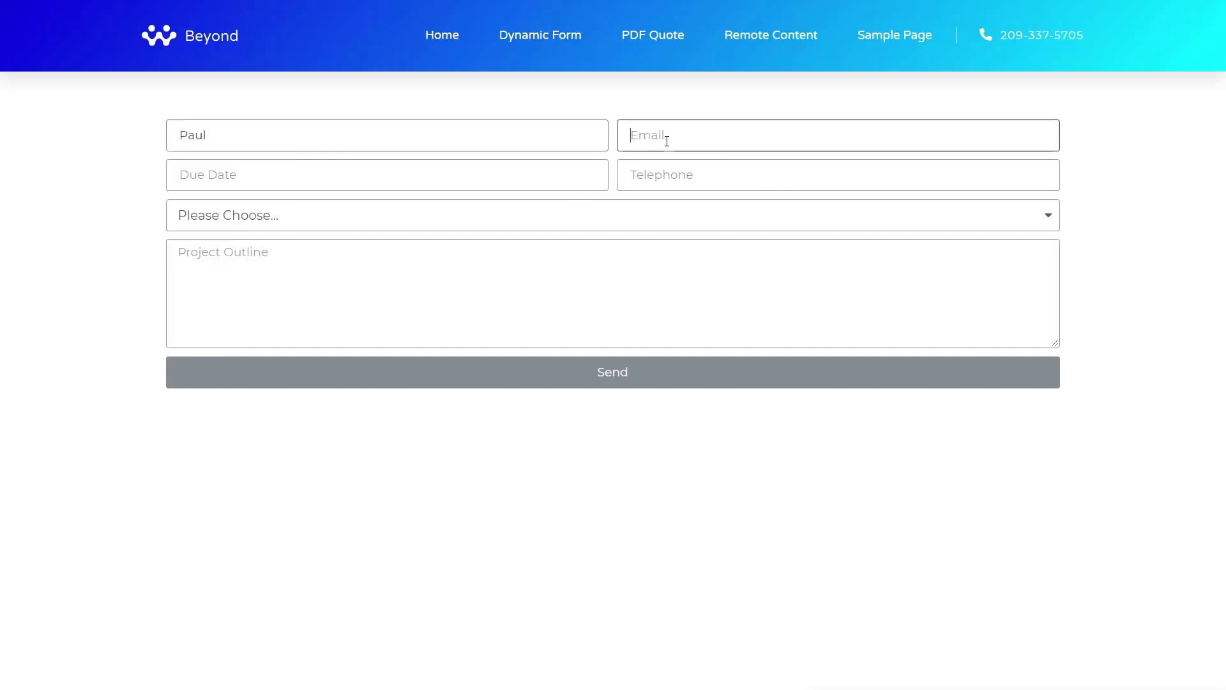
text(no@email.com)
click(323, 185)
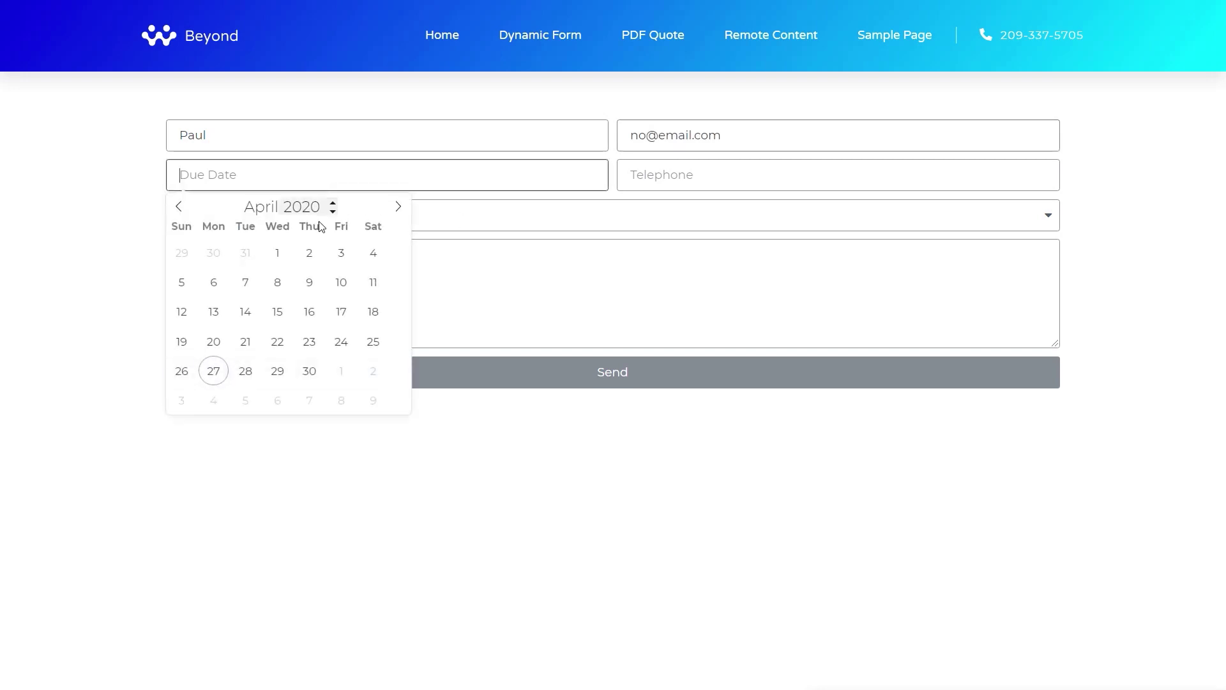
click(307, 371)
click(708, 172)
text(12312312123)
Step: Choose Website redesign as the project type, paste the sample project outline split into two paragraphs, and send the form
click(468, 223)
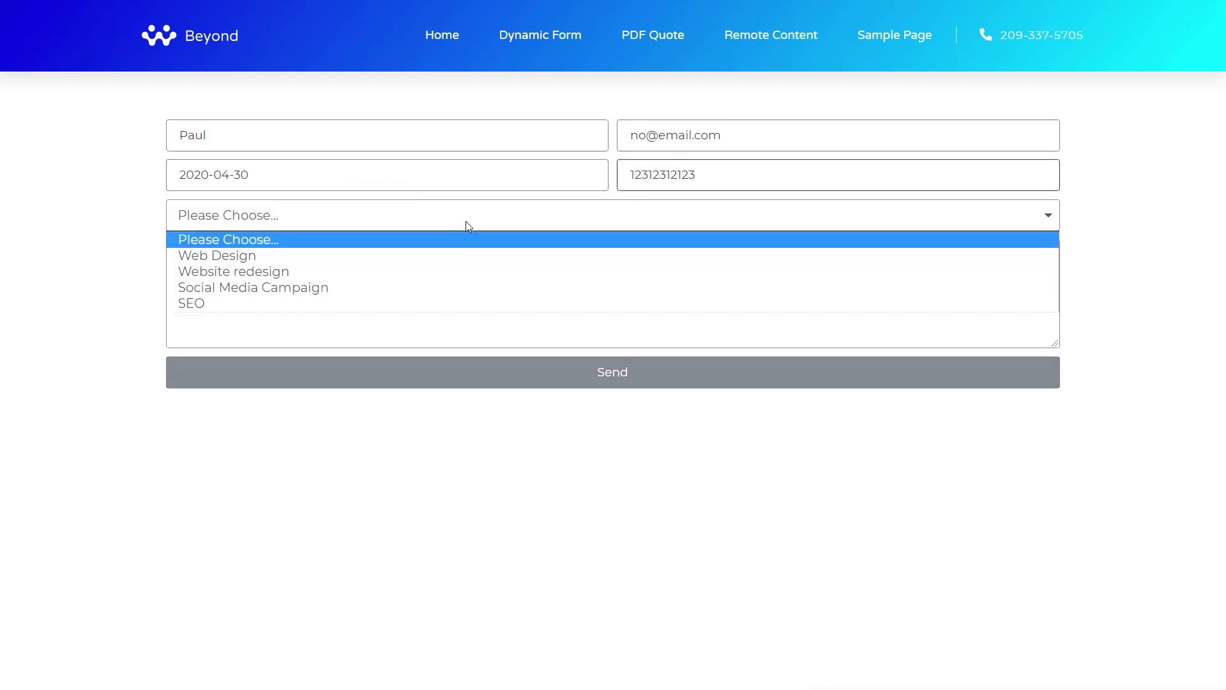
click(279, 271)
click(290, 274)
key(ctrl+v)
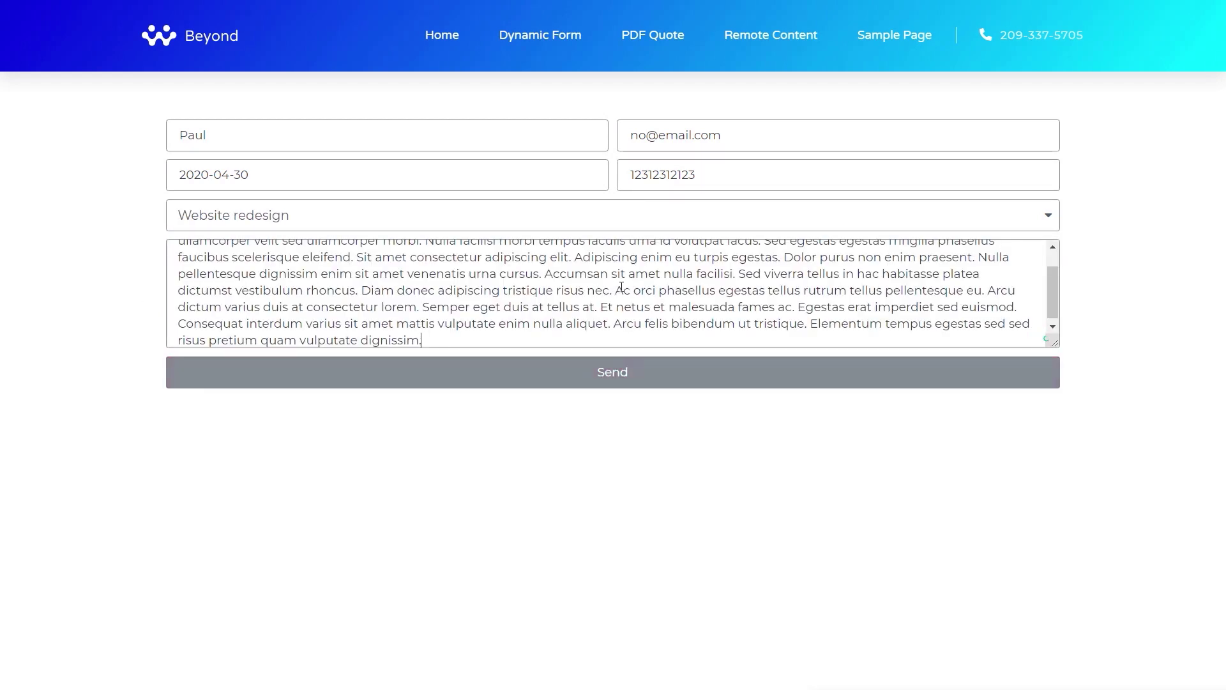
key(Return)
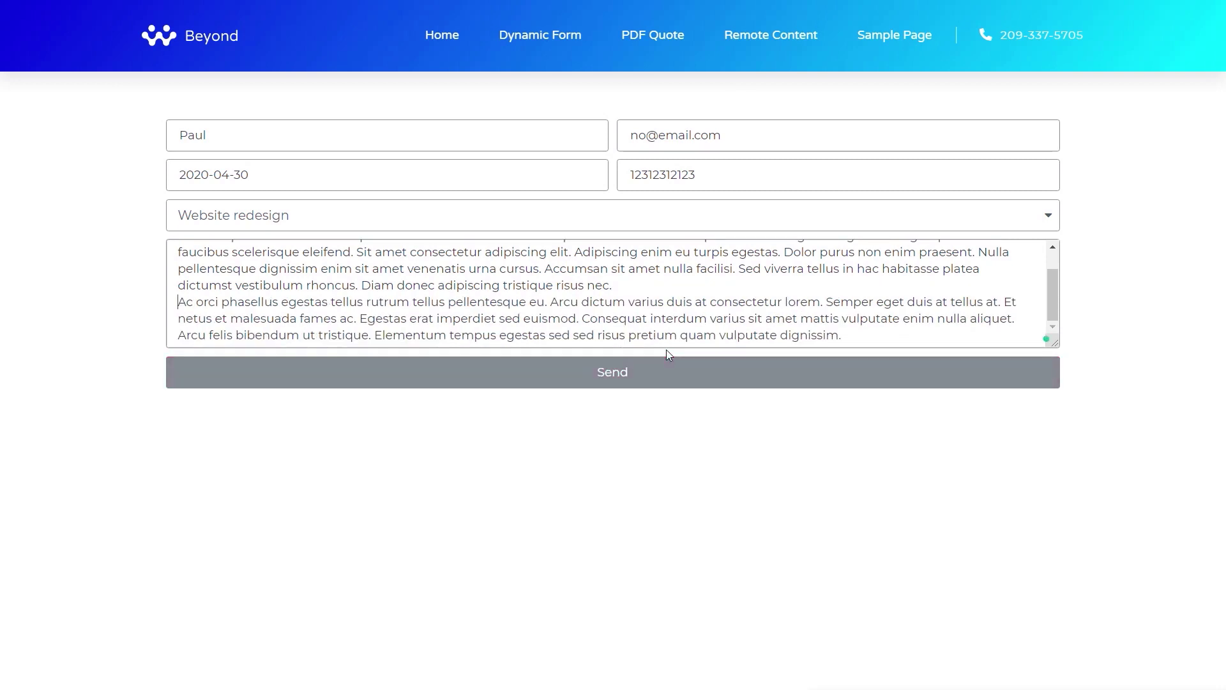
key(Return)
click(621, 382)
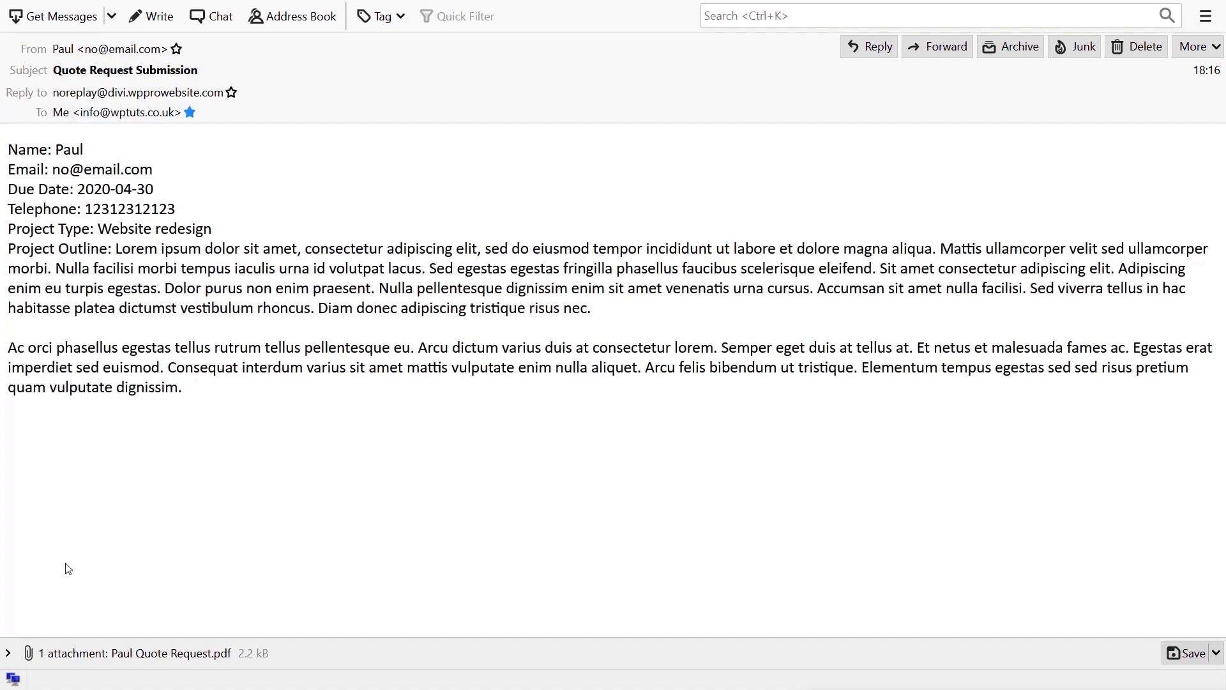
Step: Open the PDF attached to the received "Quote Request Submission" email, look through its header and project outline, and close it
click(154, 662)
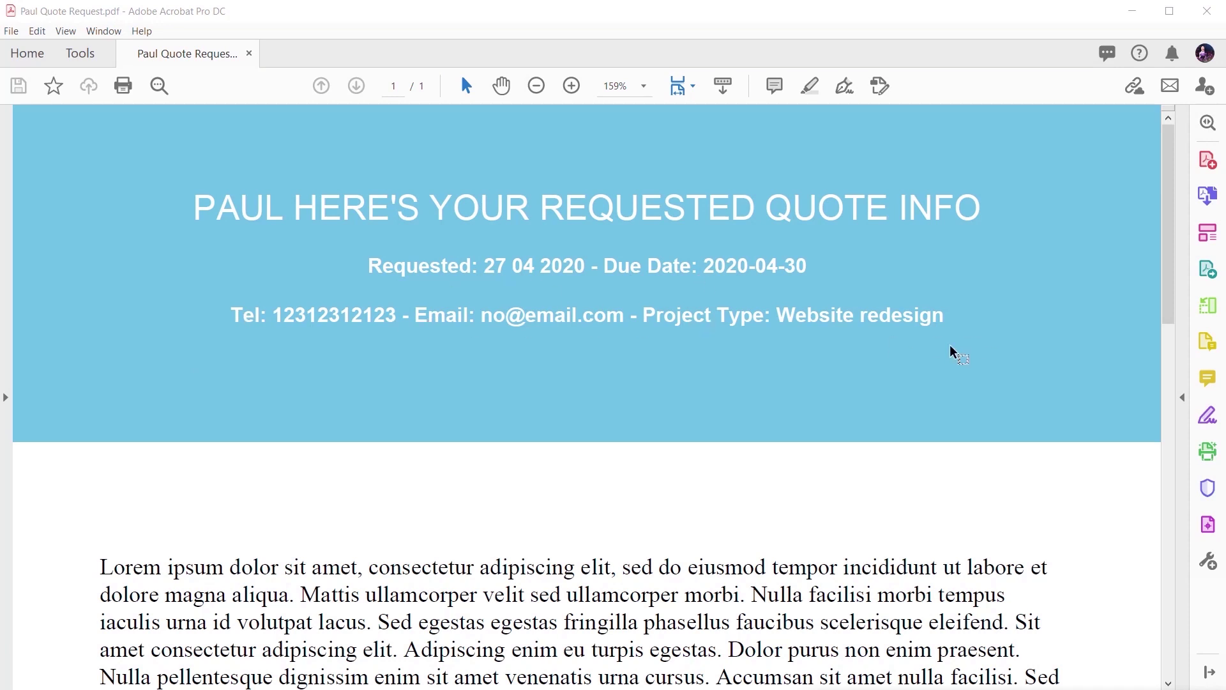
mouse_move(1169, 263)
mouse_down()
mouse_move(1174, 432)
mouse_move(1174, 301)
mouse_up()
click(1207, 11)
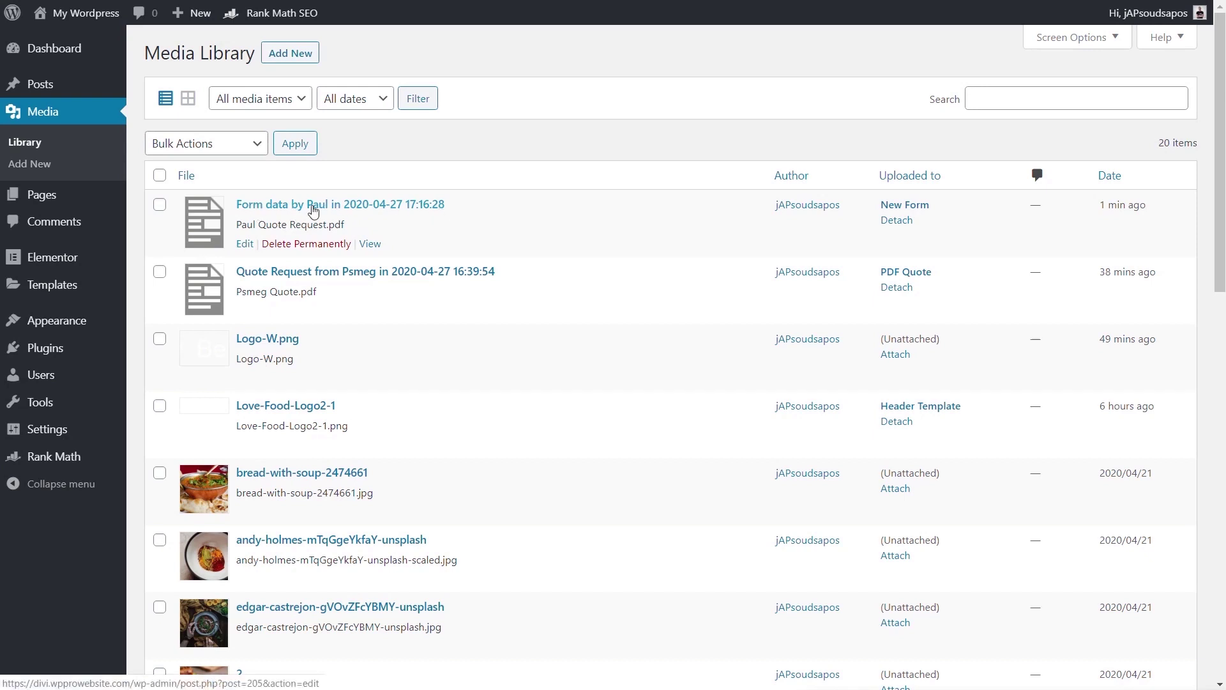
Step: Open the newest form data PDF entry in the WordPress Media Library
click(365, 209)
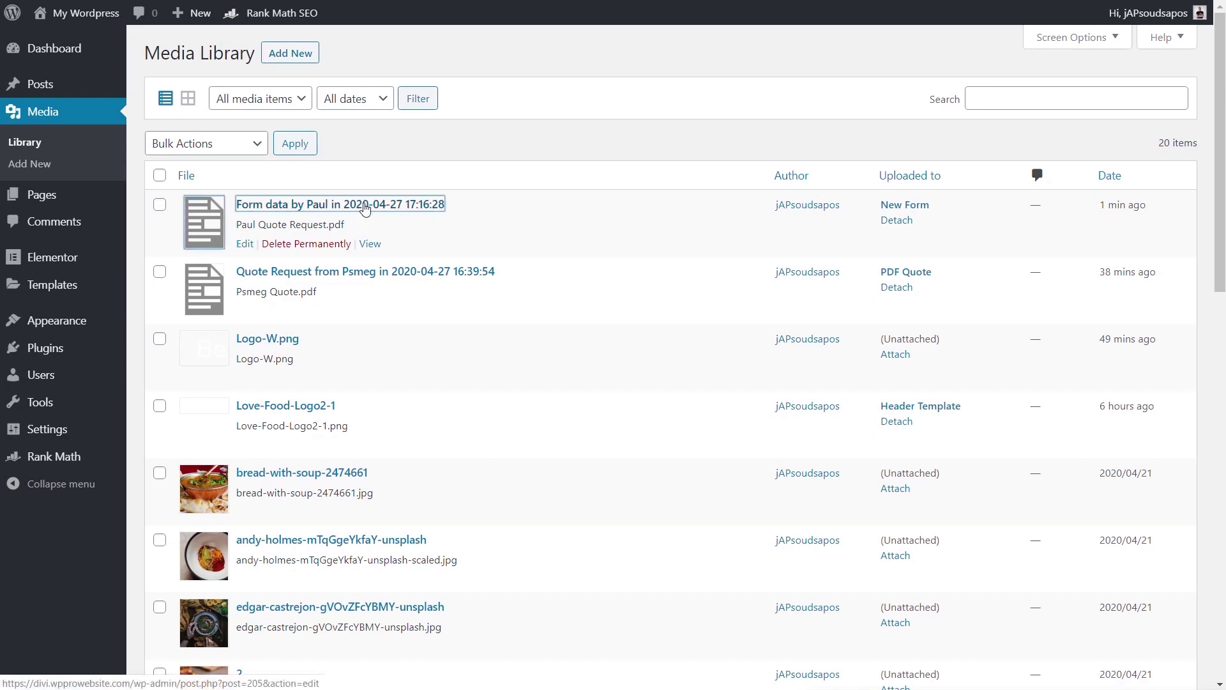